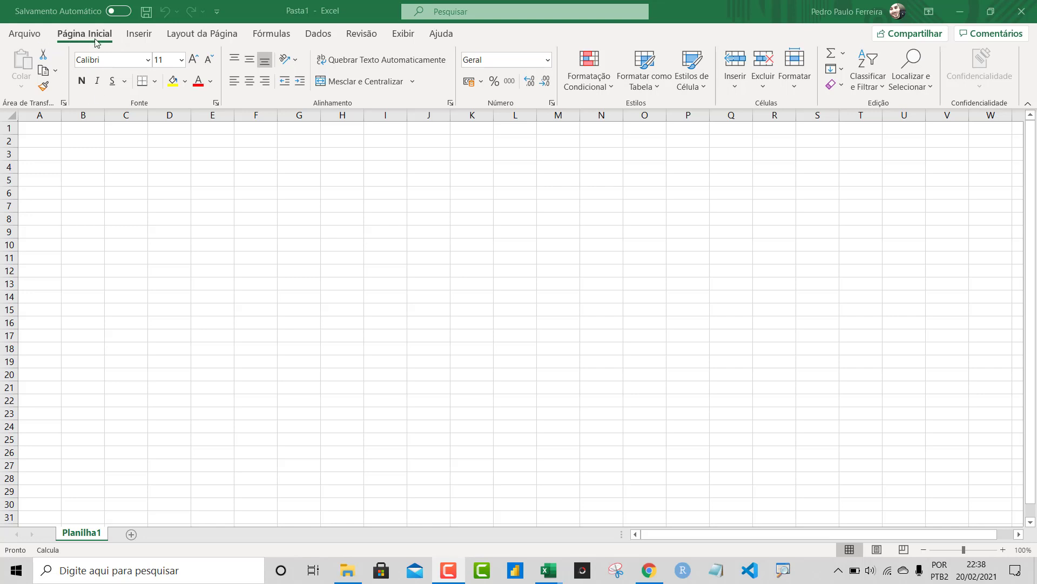
Step: Look through the Insert, Page Layout and Formulas ribbon commands, then return to Home
left_click(141, 35)
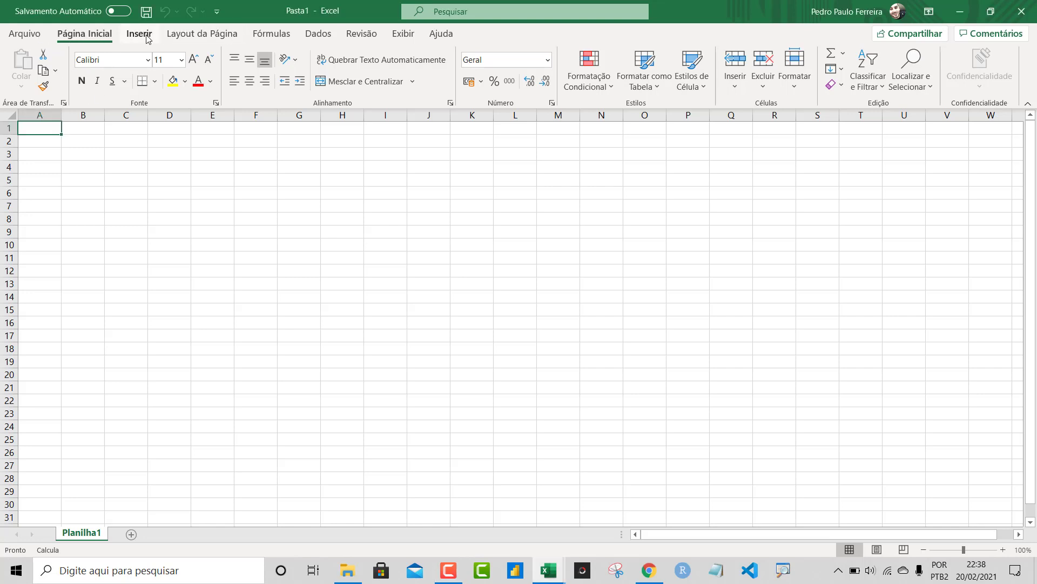
left_click(206, 36)
left_click(272, 33)
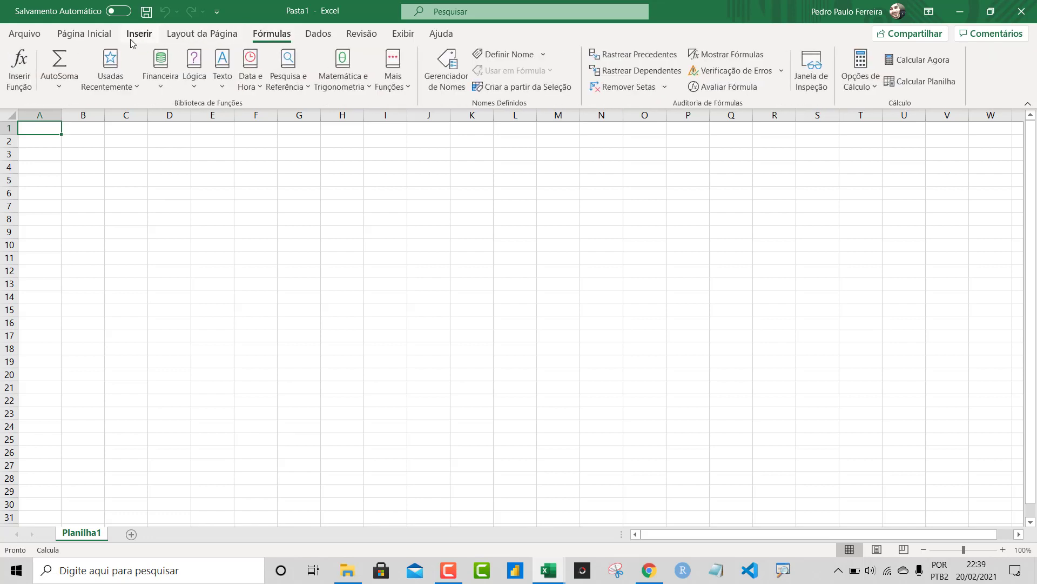
left_click(101, 37)
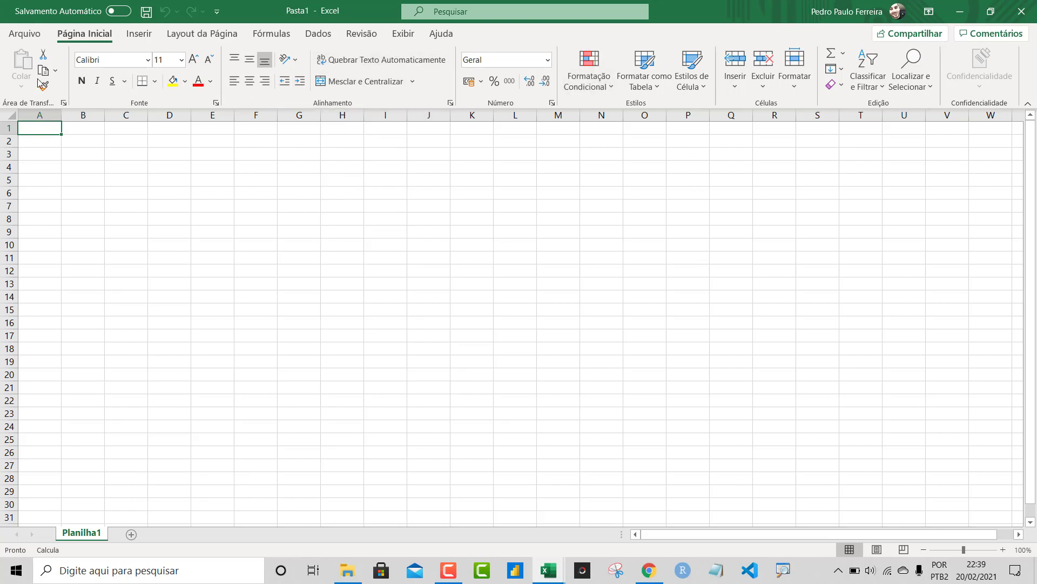
Step: Minimize Pasta1 and run the RECURSOS Login, Sair and Alt.Caminho macros, dismissing each message
left_click(971, 16)
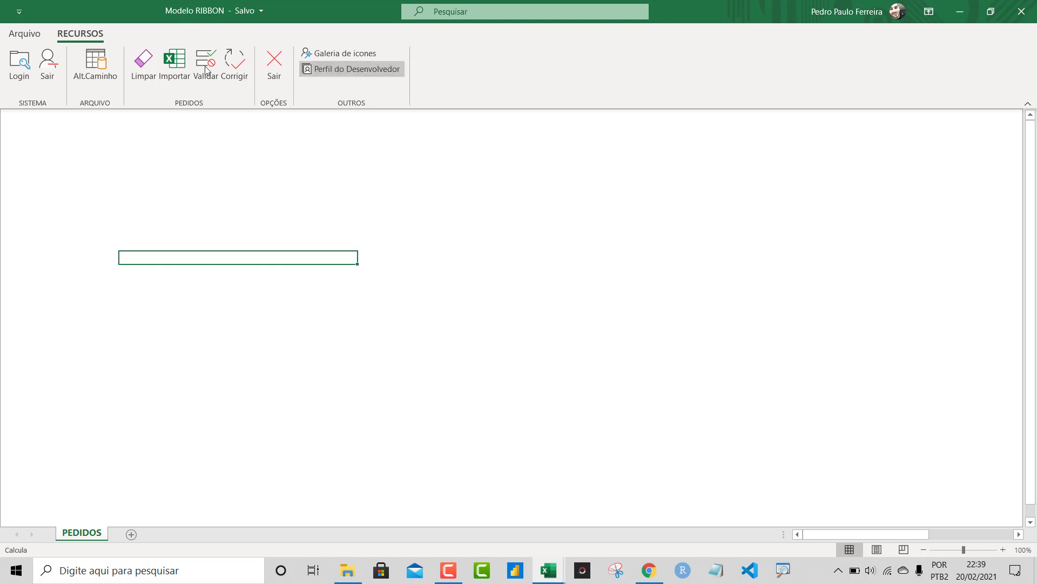
left_click(28, 70)
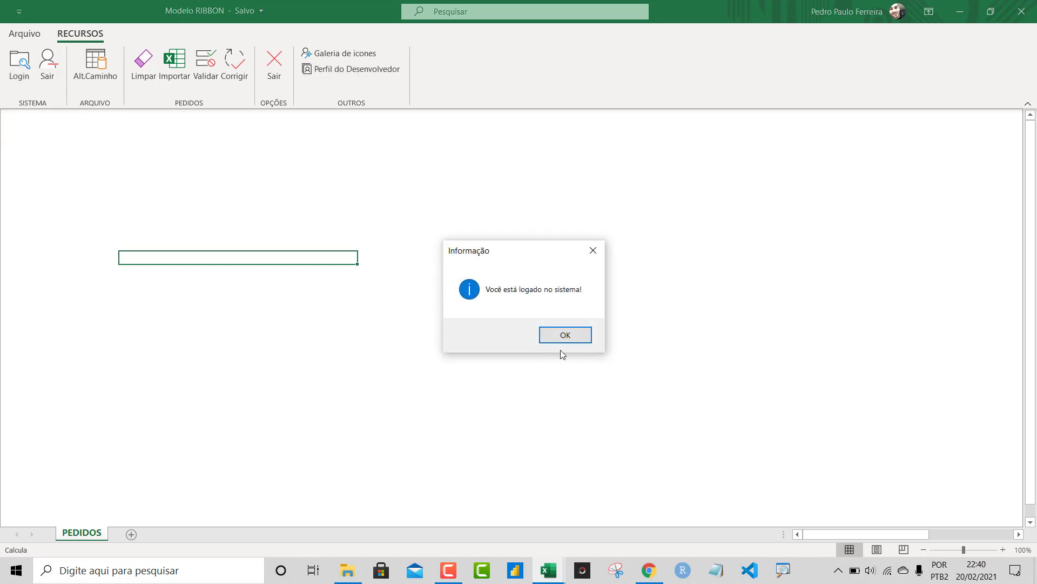
left_click(577, 335)
left_click(49, 70)
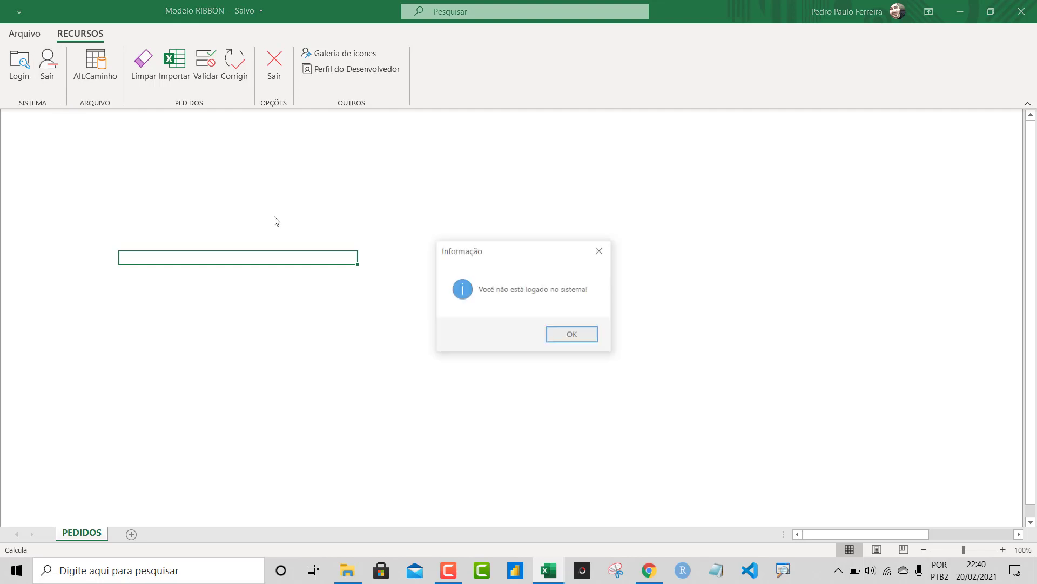
left_click(581, 336)
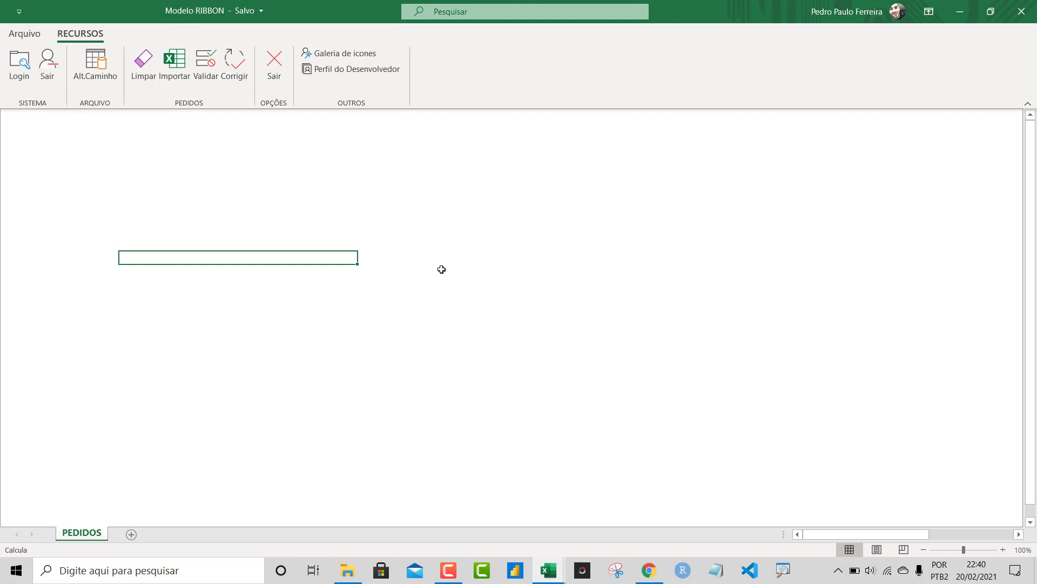
left_click(106, 72)
left_click(572, 340)
Step: Show the bettersolutions.com Custom UI Editor page in Chrome and select its web address
left_click(649, 570)
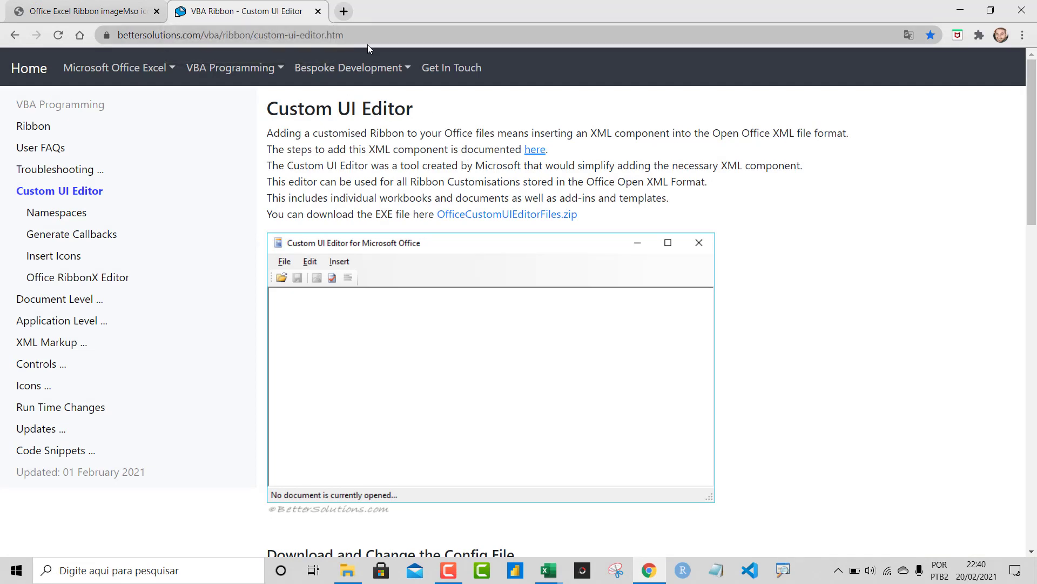
left_click(387, 41)
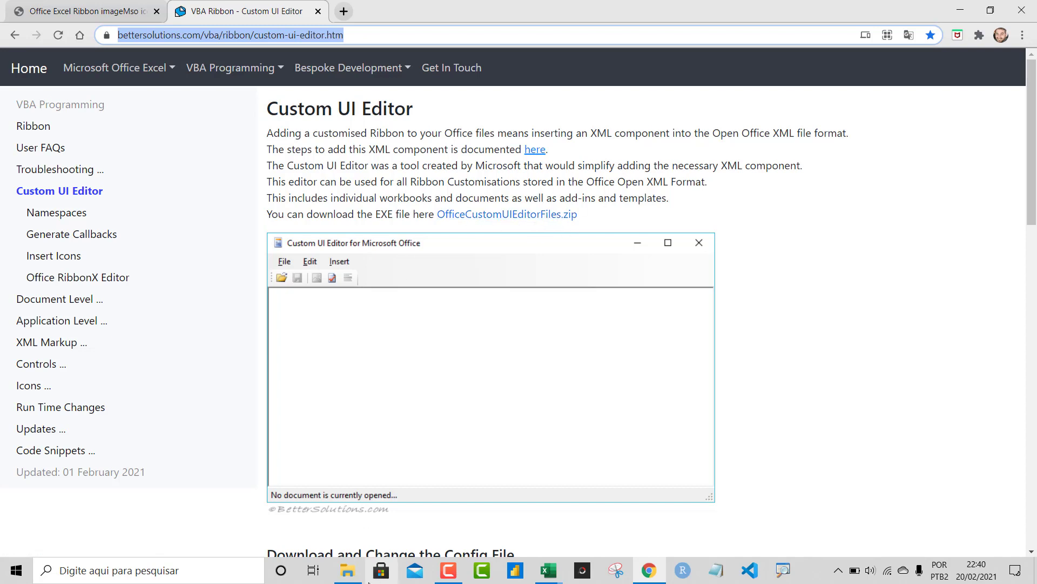
left_click(347, 570)
Step: In Downloads, check the Properties of the extracted OfficeCustomUIEditorFiles folder
left_click(65, 111)
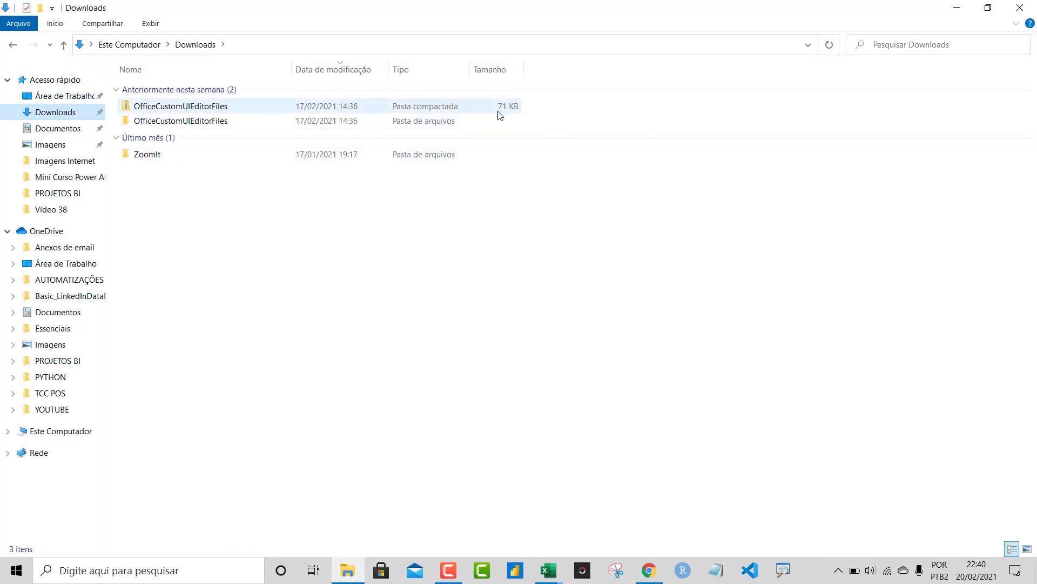
left_click(498, 111)
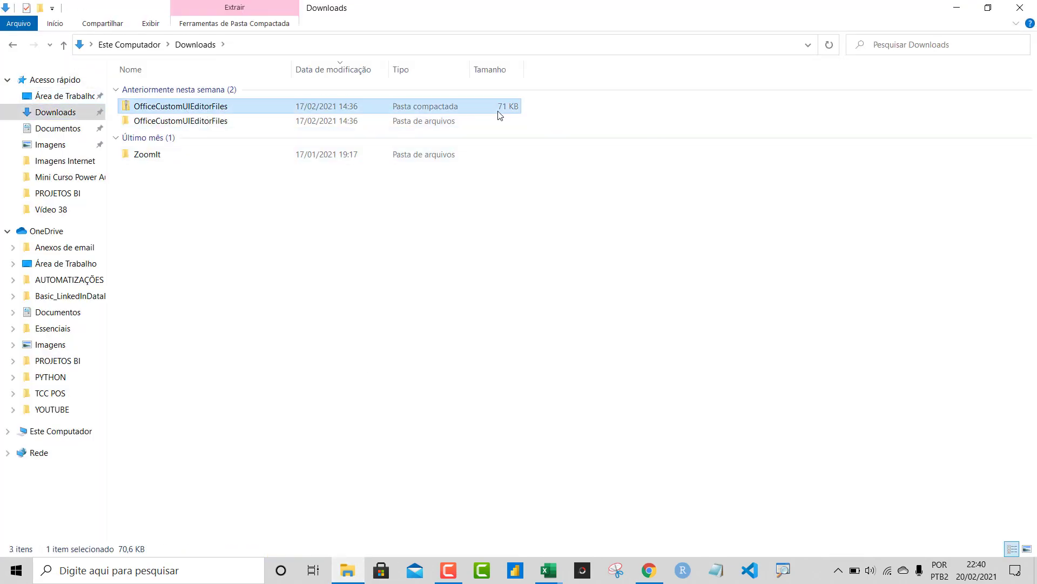
right_click(209, 125)
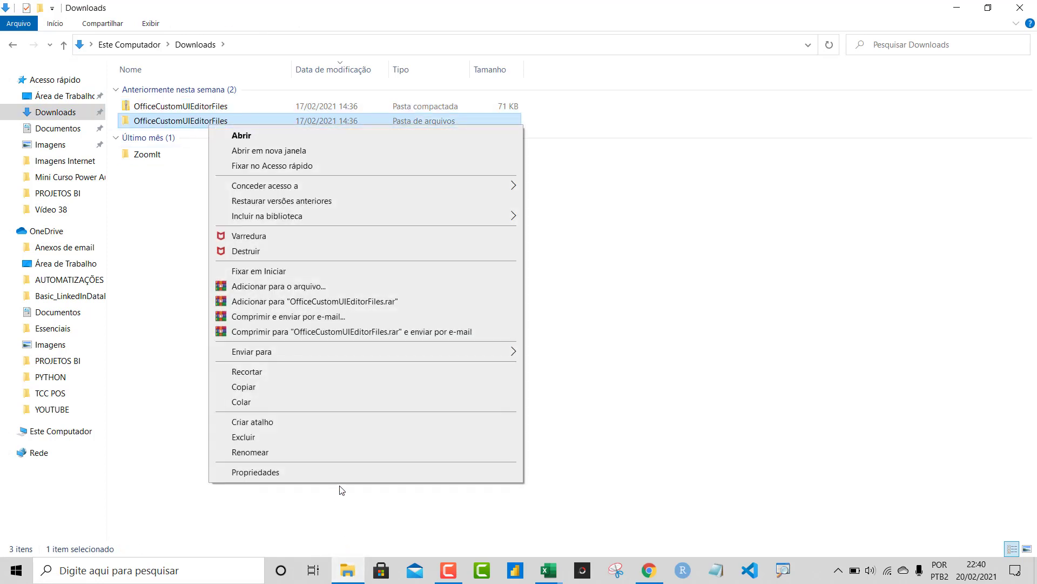
left_click(341, 474)
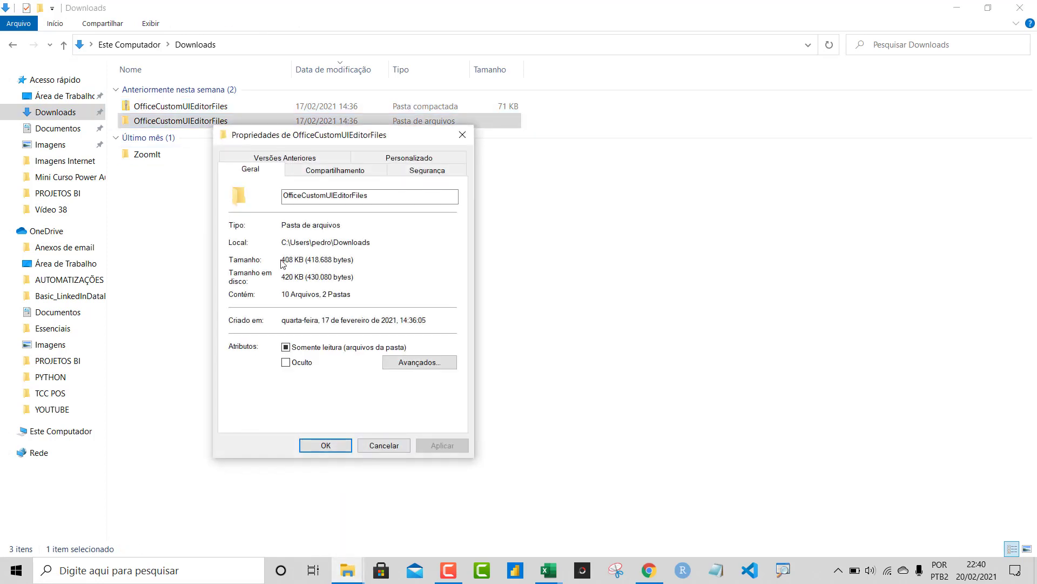
left_click(399, 449)
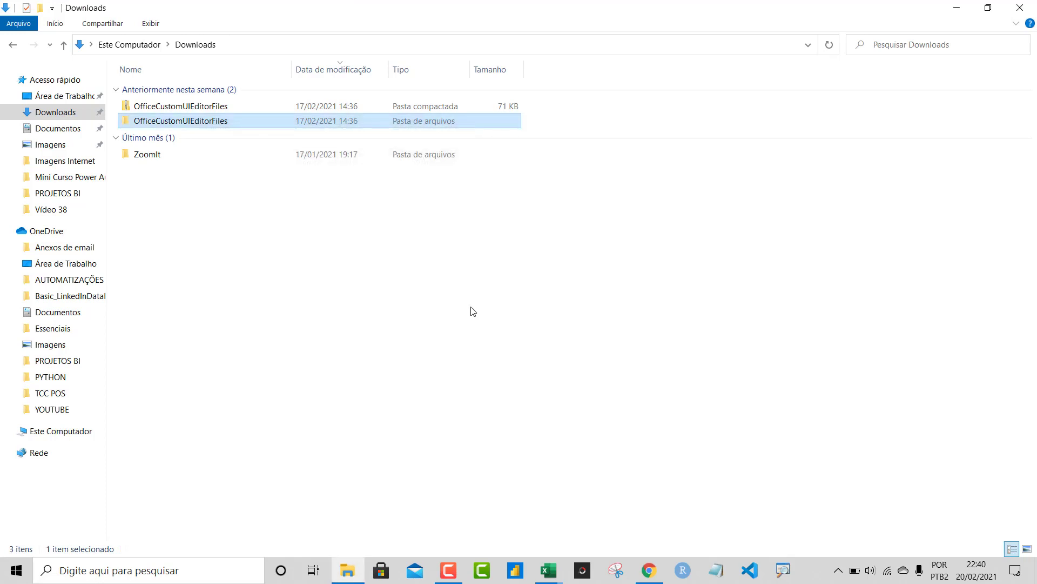
Step: Launch CustomUIEditor from the OfficeCustomUIEditorFiles folder, choosing Instalar mesmo assim
double_click(154, 123)
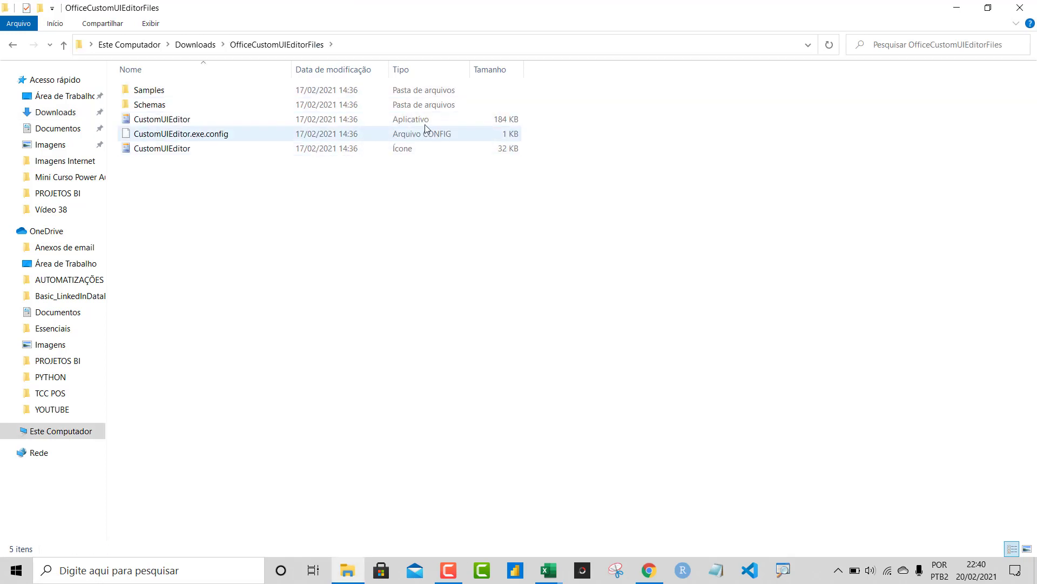
left_click(178, 122)
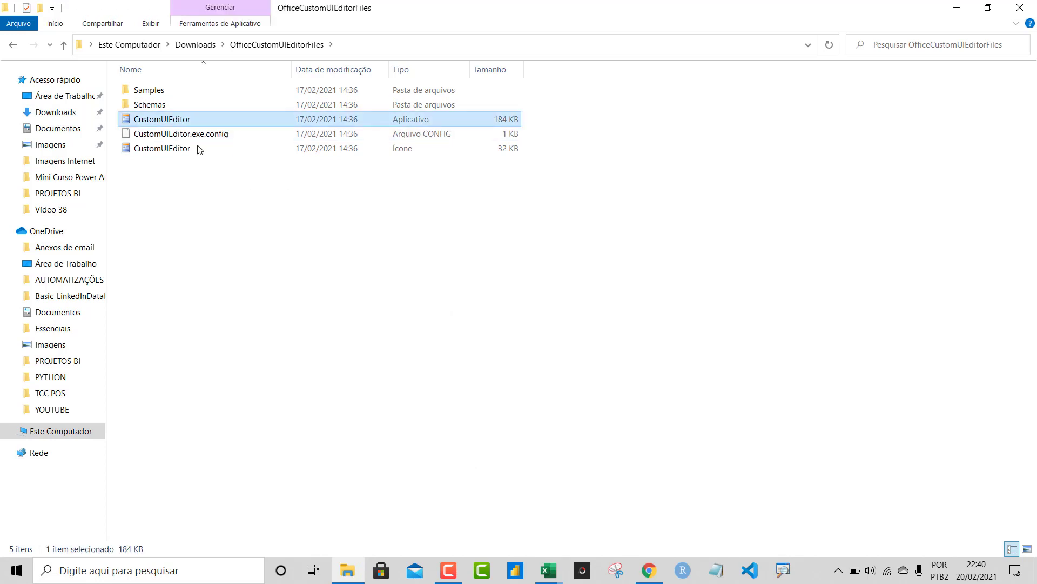
double_click(178, 121)
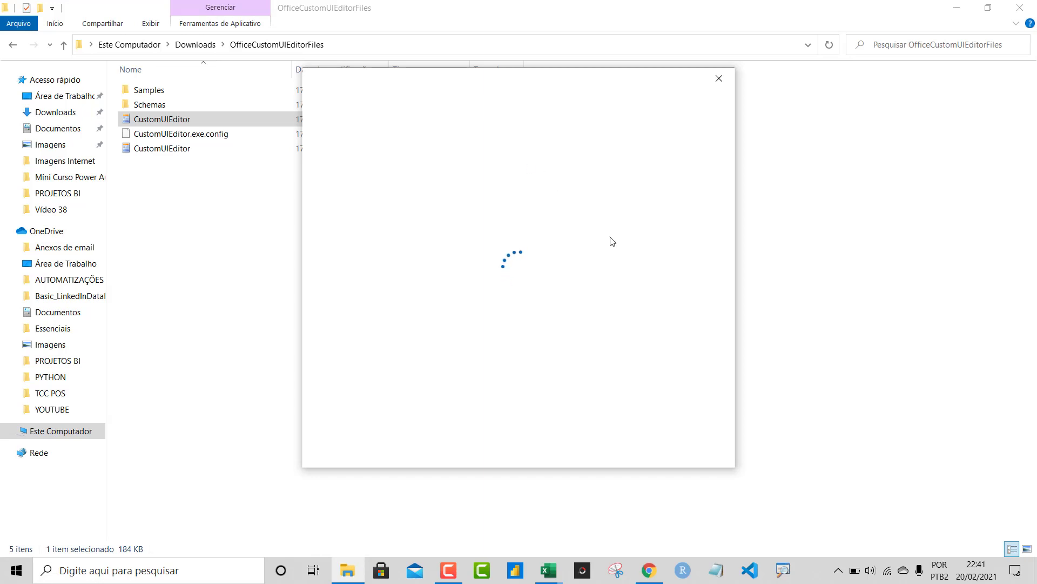
left_click(583, 334)
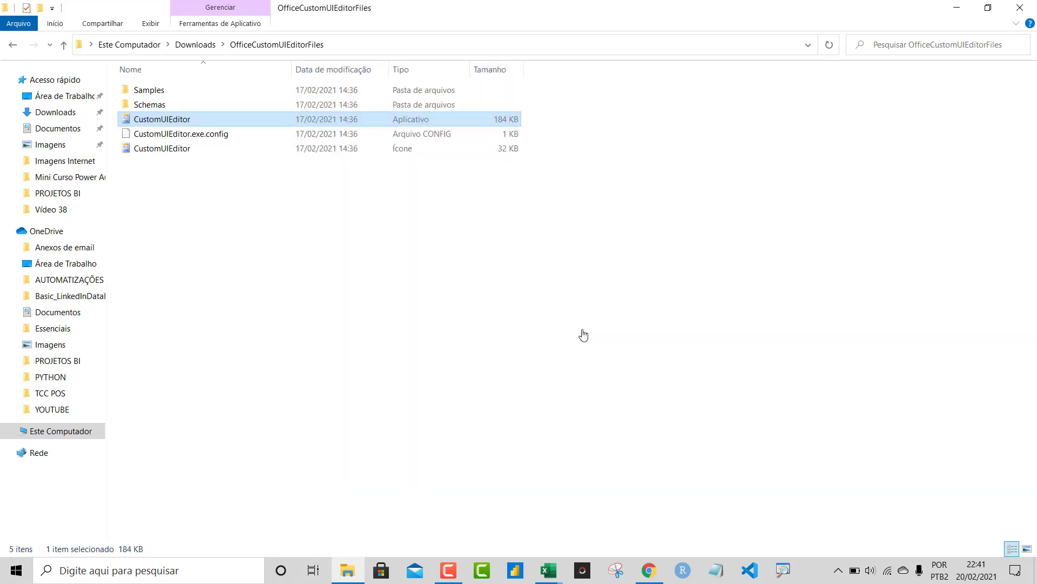
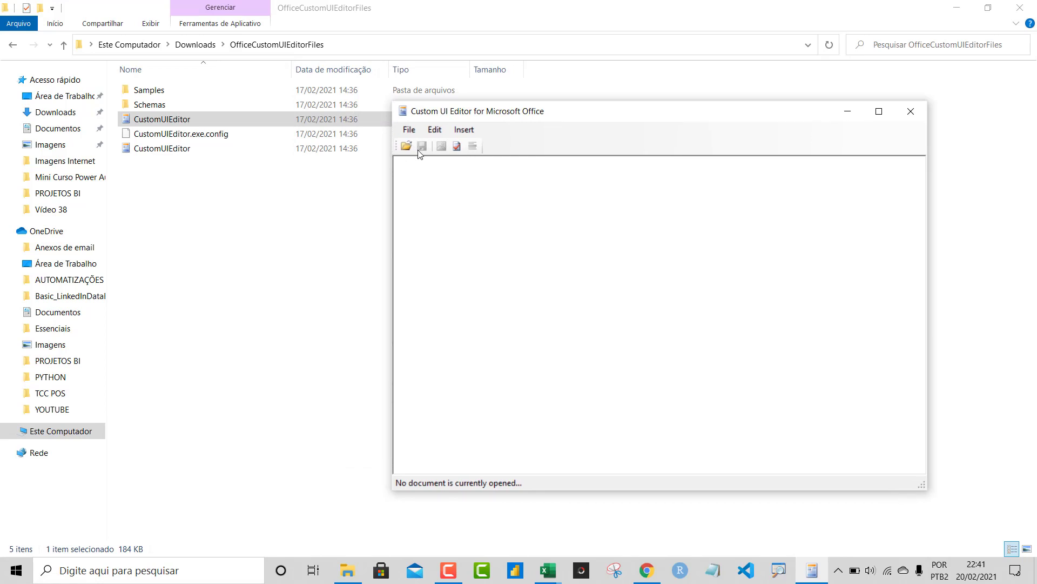
Step: Close Modelo RIBBON in Excel, then open Modelo RIBBON.xlsm from Vídeo 38 in the editor
left_click(408, 145)
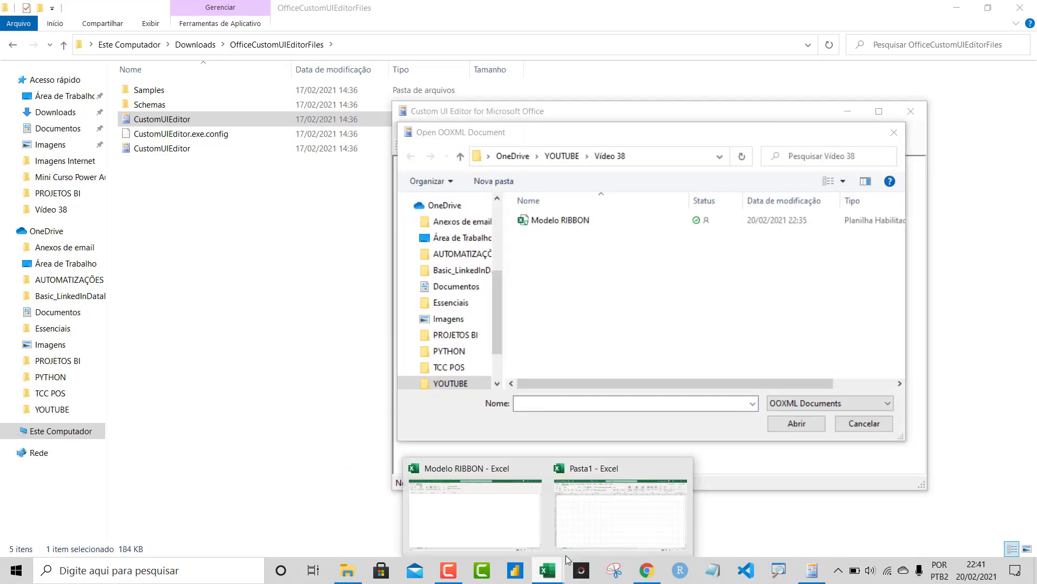
left_click(591, 535)
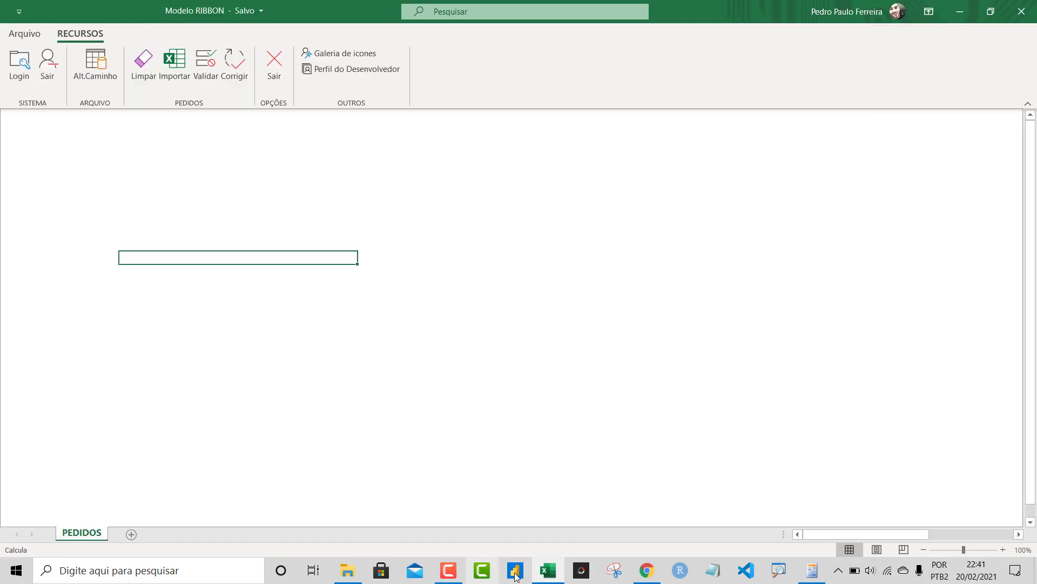
left_click(515, 570)
left_click(547, 570)
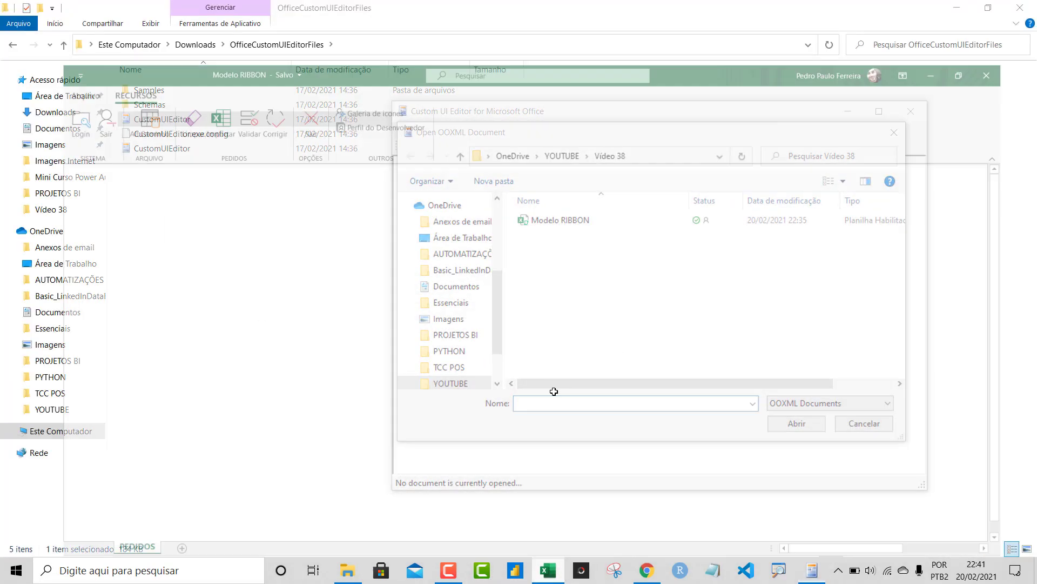
left_click(1032, 15)
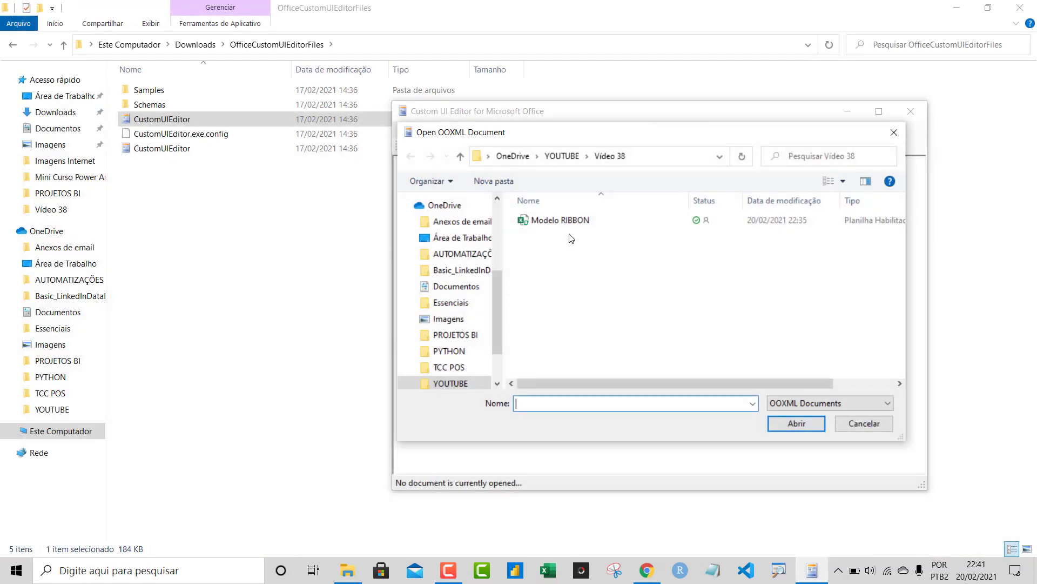
left_click_drag(636, 139, 500, 95)
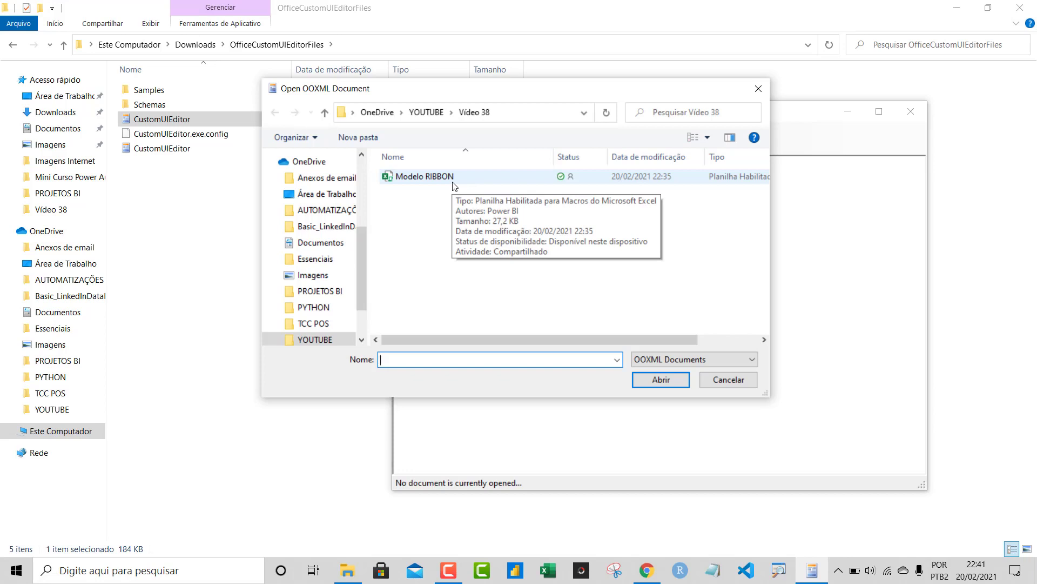
double_click(453, 182)
Step: Maximize the editor and select the block of built-in tab lines in customUI14.xml
left_click(879, 111)
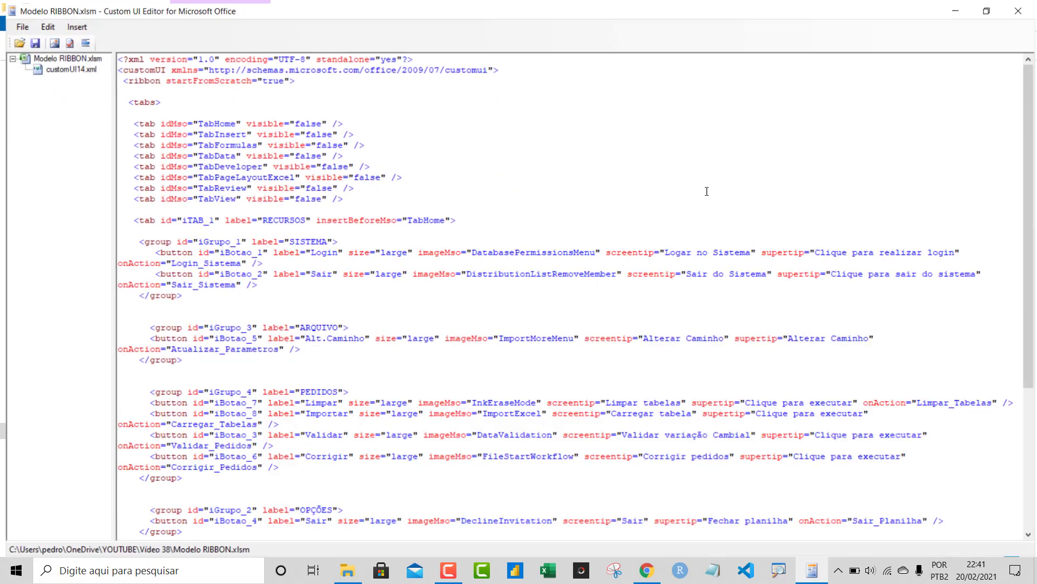
scroll(707, 192, "down", 2)
scroll(675, 216, "down", 6)
scroll(618, 249, "up", 5)
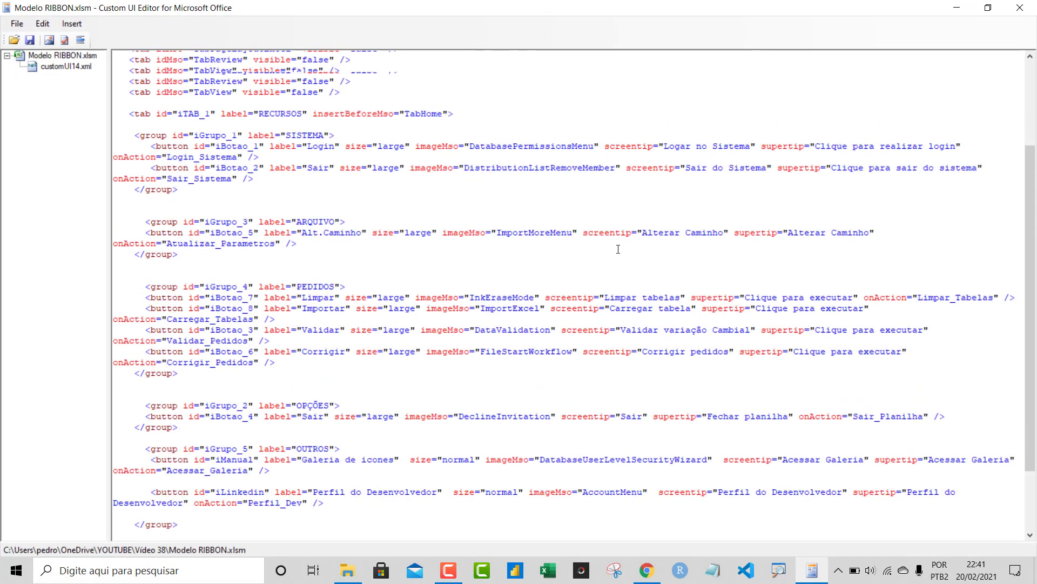
scroll(618, 249, "up", 3)
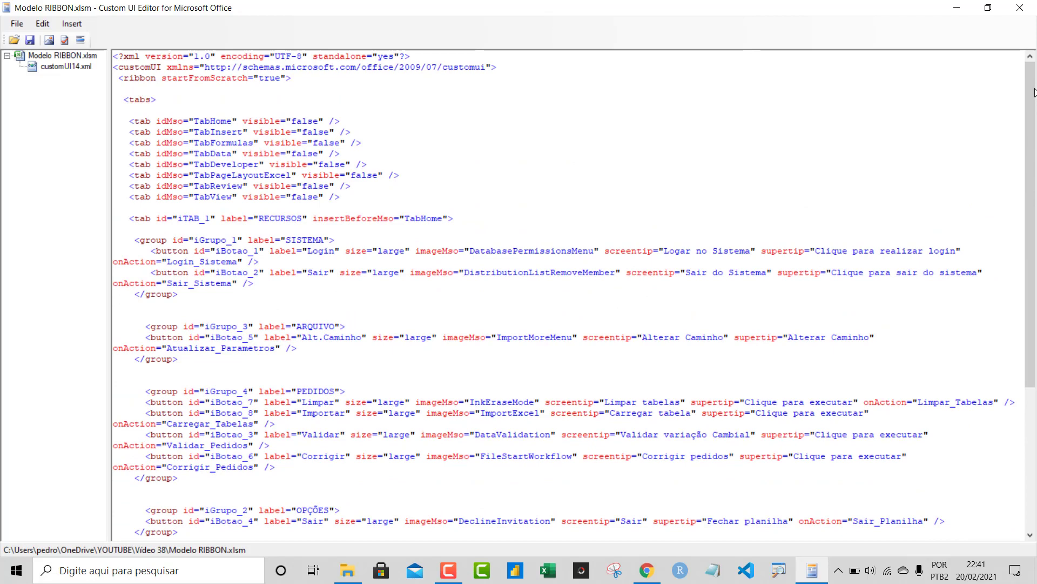
scroll(1033, 92, "down", 5)
scroll(1033, 92, "up", 5)
left_click_drag(126, 101, 367, 205)
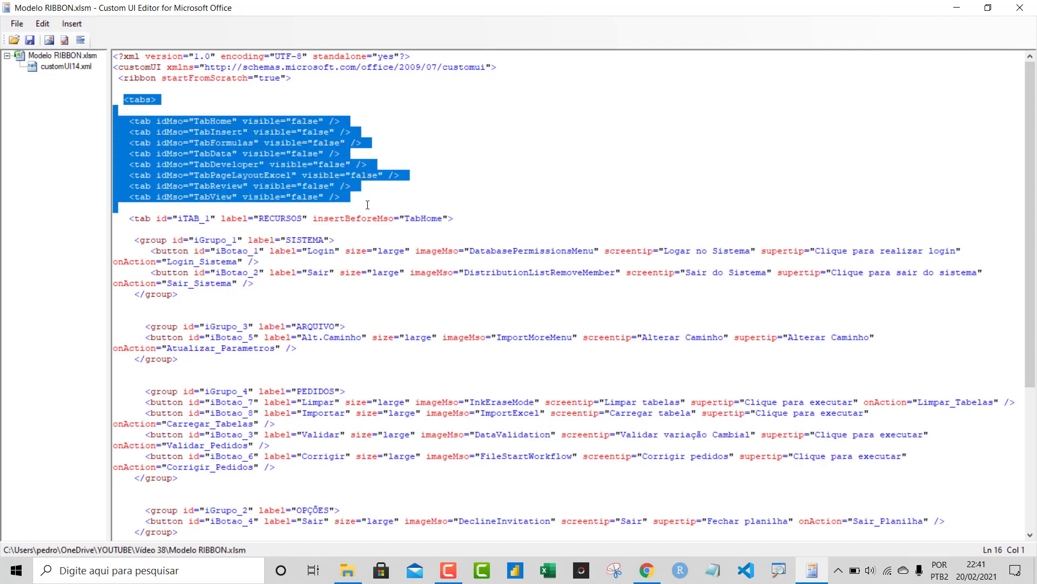
Step: Change TabHome and TabDeveloper from visible="false" to "true" and save the XML
left_click(221, 122)
left_click(257, 119)
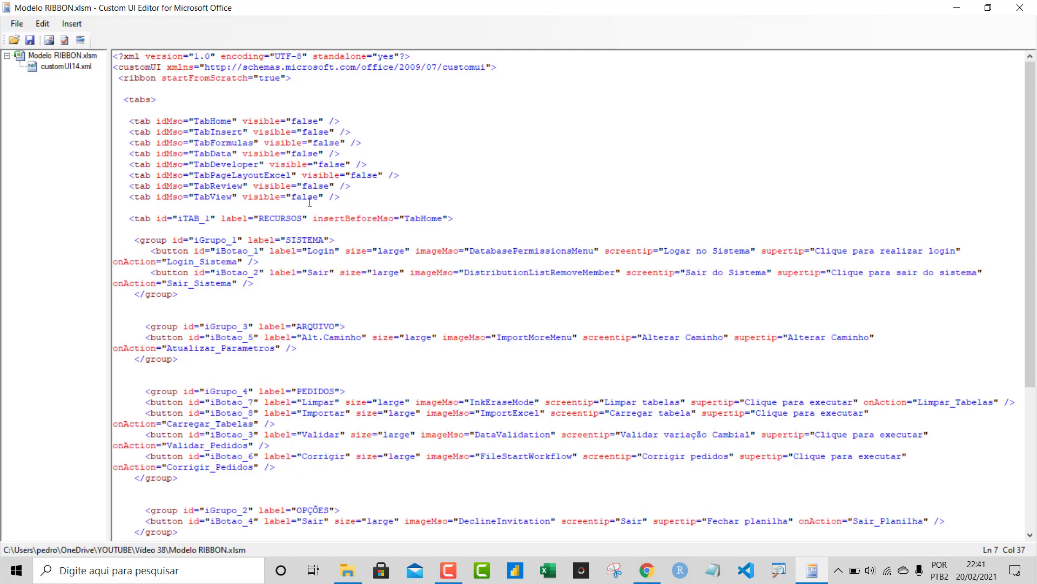
double_click(312, 121)
key("ctrl+c")
type("true")
left_click(30, 40)
double_click(340, 164)
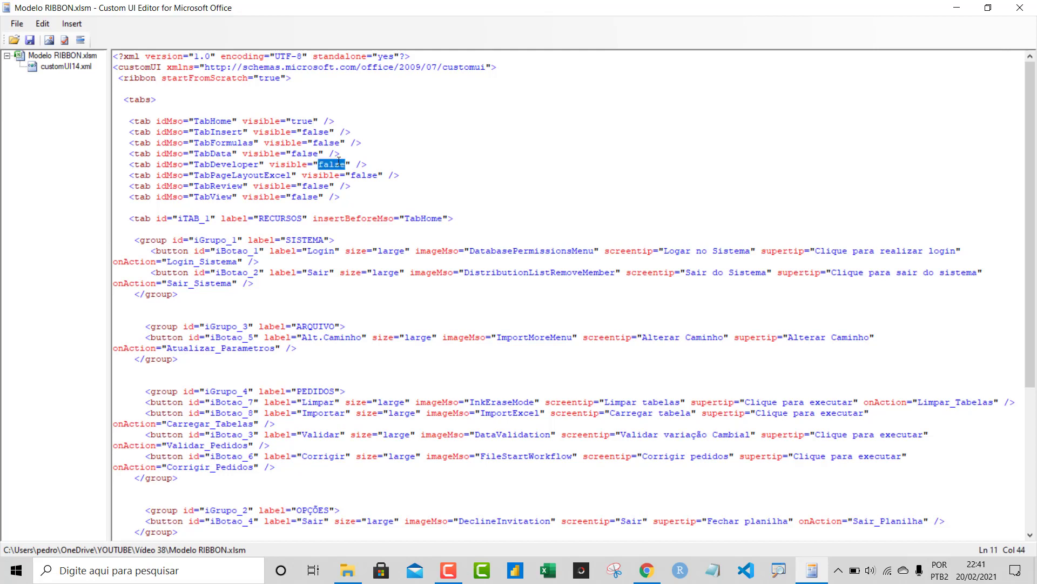
type("true")
Step: Minimize the editor and open Modelo RIBBON from the Vídeo 38 folder in Excel
left_click(957, 8)
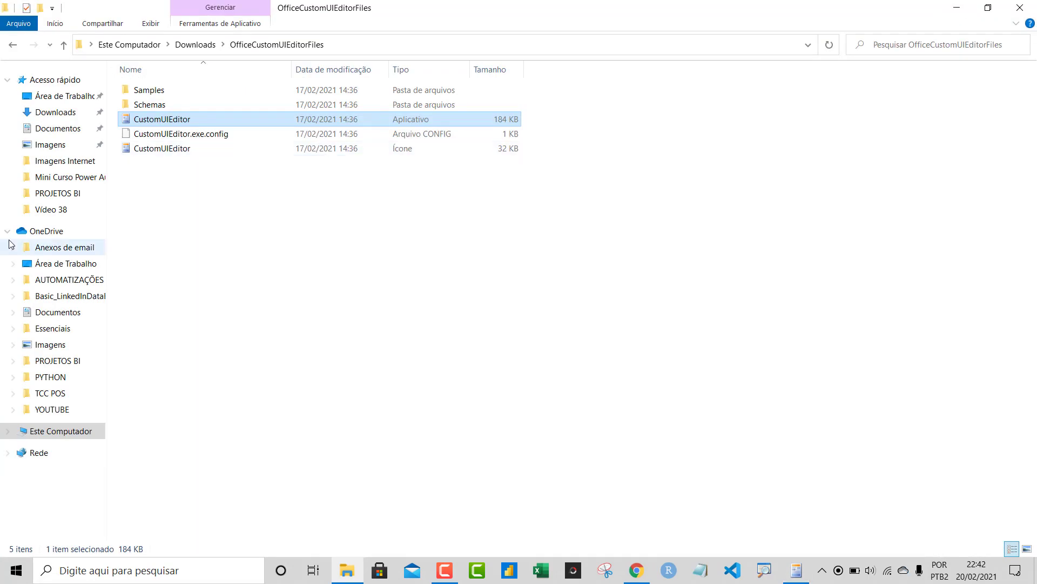
left_click(49, 209)
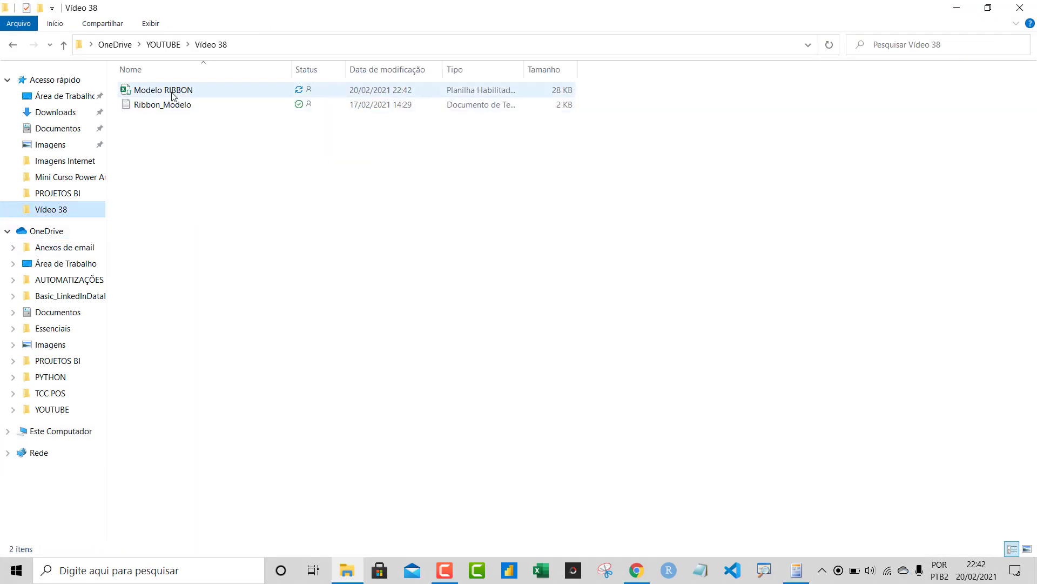
double_click(173, 92)
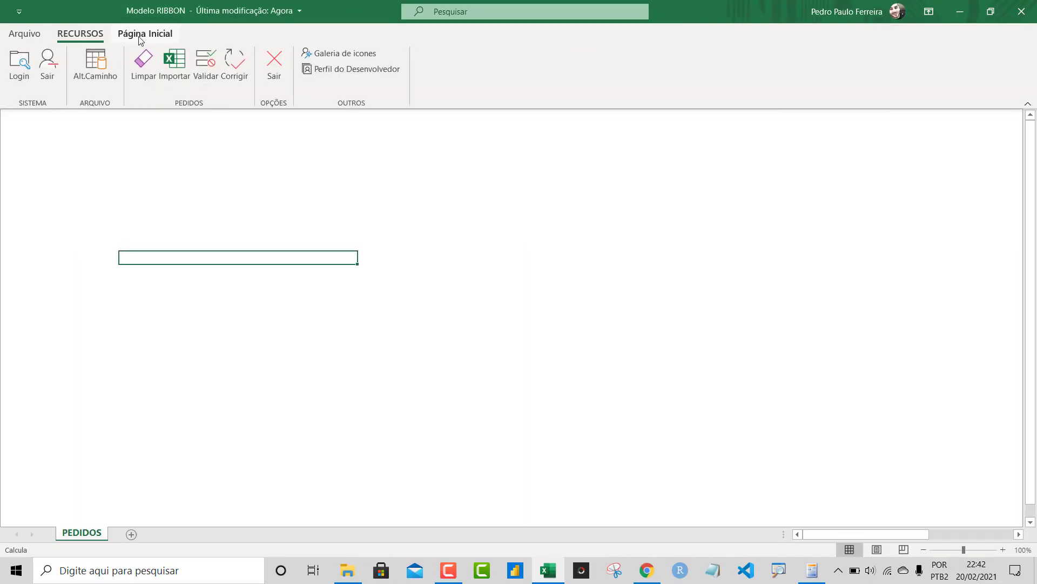
Step: Inspect the restored Página Inicial tab and the Arquivo view, return to RECURSOS, and close the workbook
left_click(149, 37)
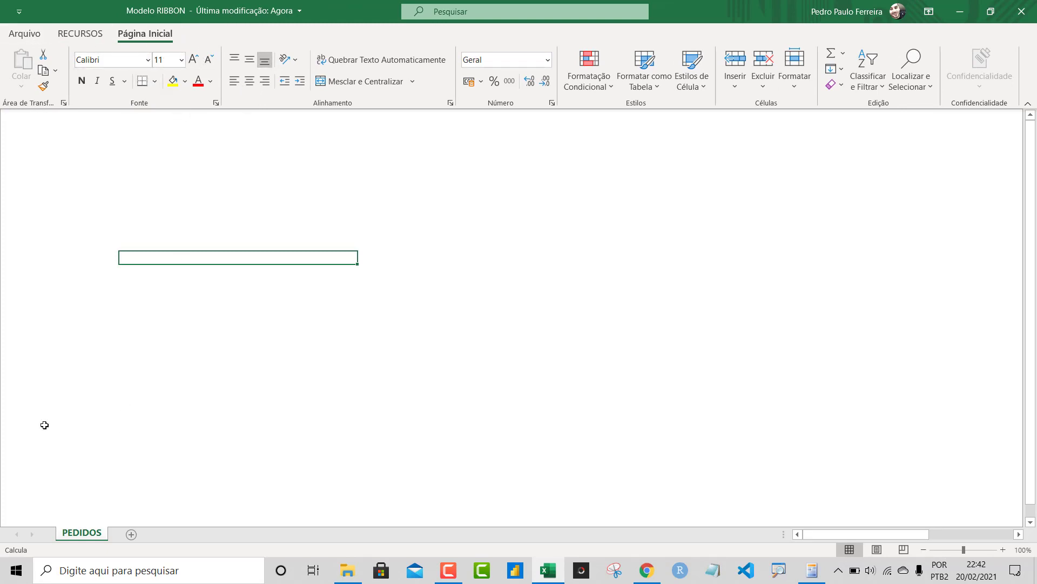
left_click(13, 33)
key("Escape")
left_click(90, 42)
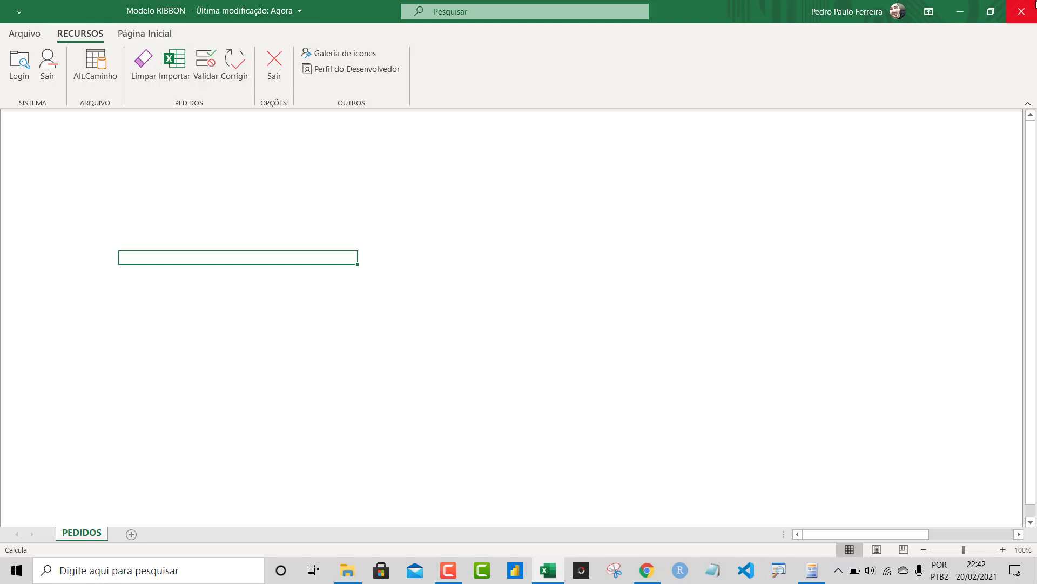
left_click(1021, 10)
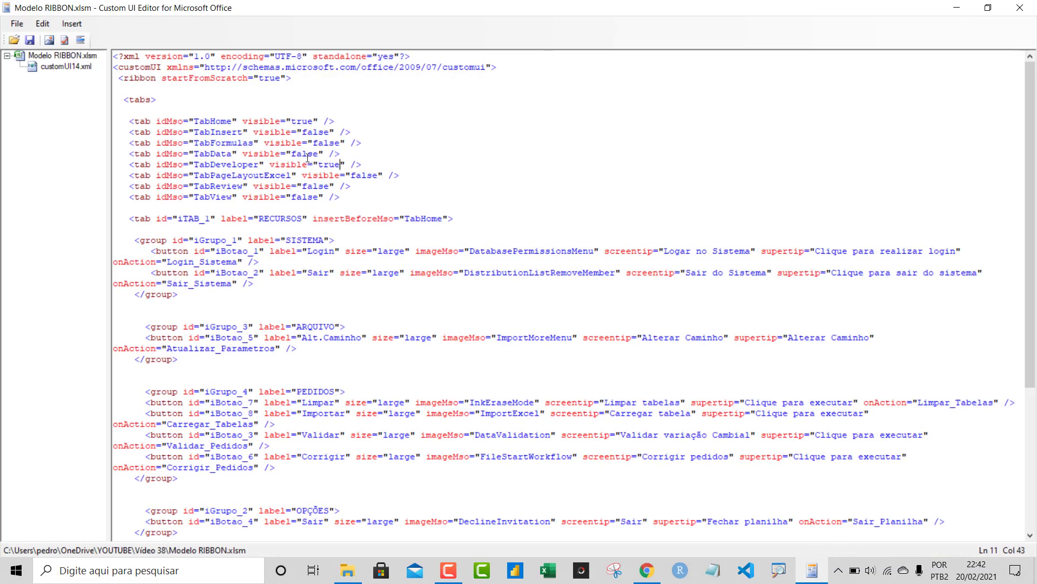
Step: Paste "false" back into the TabDeveloper and TabHome visibility values to hide them again
double_click(305, 155)
double_click(331, 164)
key("ctrl+v")
double_click(303, 121)
key("ctrl+v")
left_click(448, 146)
Step: Select the <tab id="iTAB_1" label="RECURSOS"> line and mark its RECURSOS label
scroll(294, 174, "down", 1)
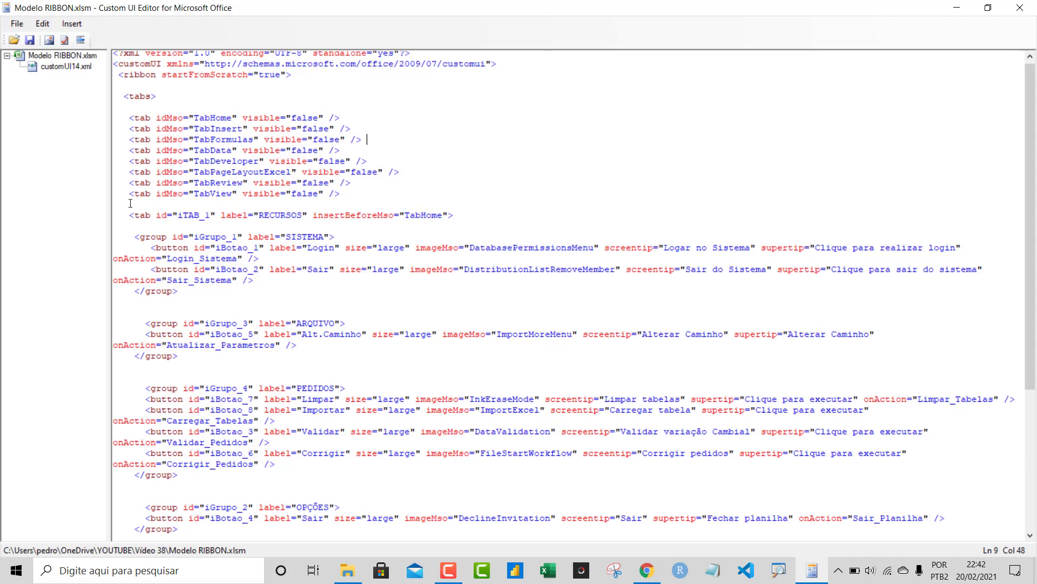
left_click_drag(129, 215, 113, 215)
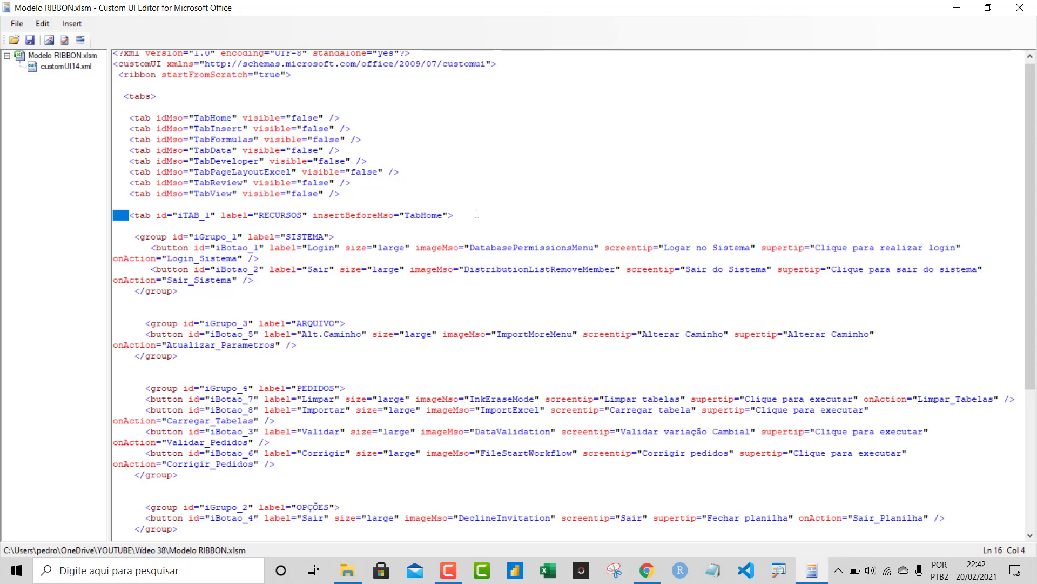
key("shift+Down")
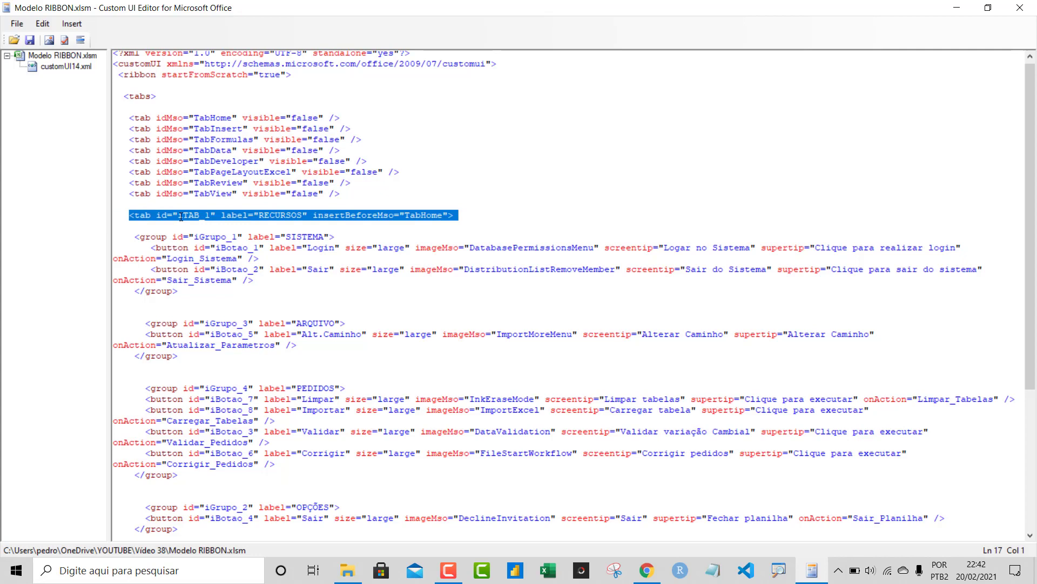
left_click(181, 216)
left_click(276, 215)
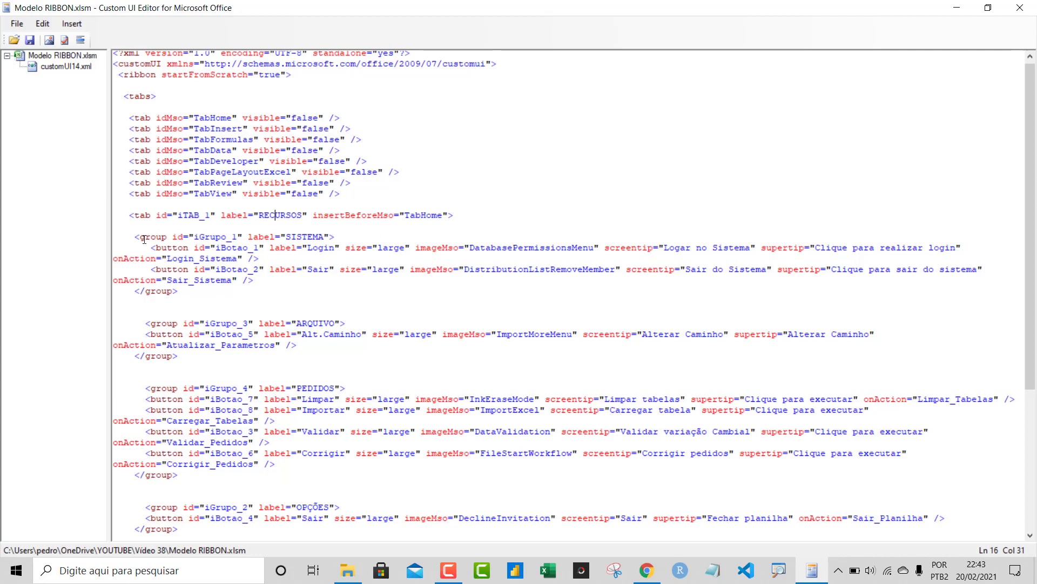
Step: Highlight the SISTEMA group label and review the Login button definition in the XML
left_click_drag(285, 238, 327, 236)
left_click(305, 247)
left_click(325, 247)
scroll(384, 252, "down", 3)
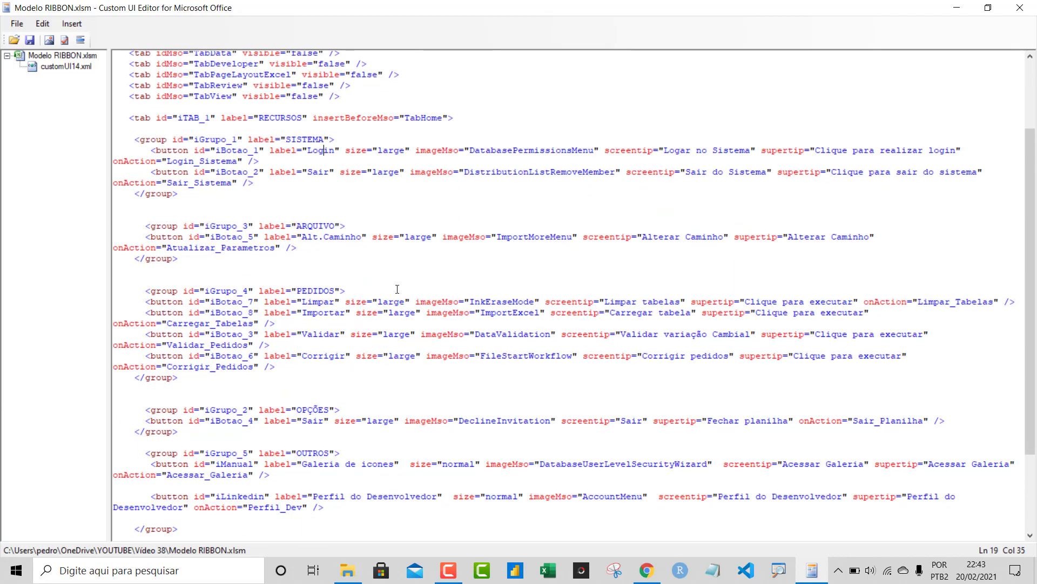
scroll(397, 289, "down", 3)
scroll(408, 216, "up", 2)
scroll(418, 142, "up", 1)
scroll(443, 201, "down", 1)
scroll(503, 407, "down", 1)
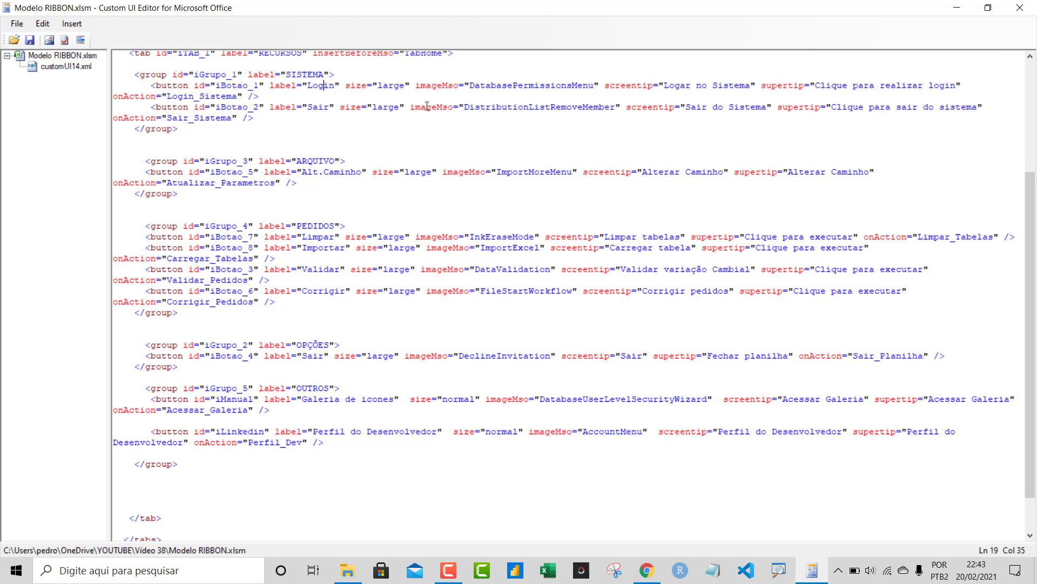
scroll(427, 107, "up", 1)
scroll(456, 131, "up", 1)
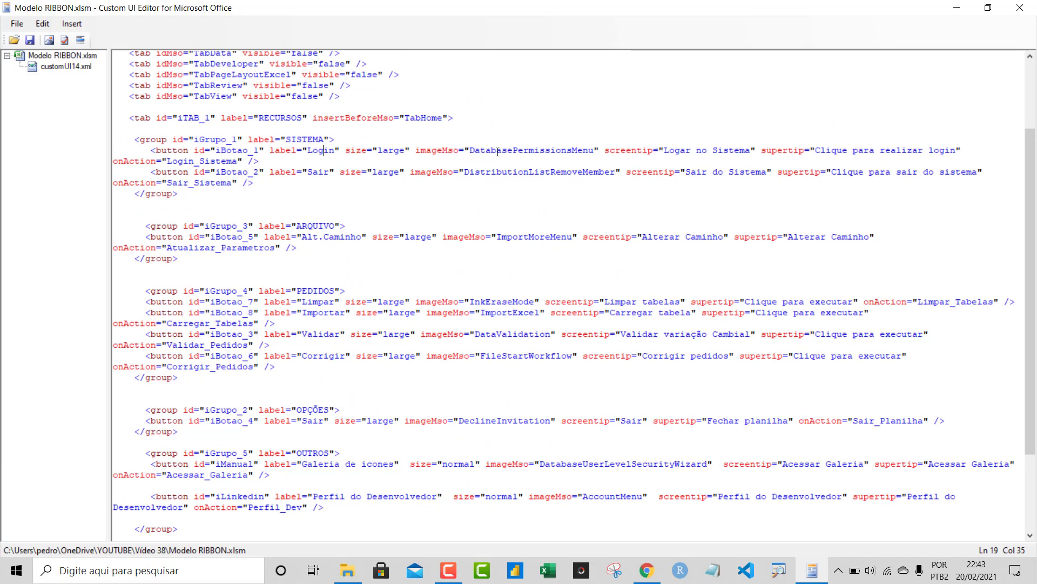
Step: Highlight the DatabasePermissionsMenu icon name, then switch to the web browser
left_click_drag(470, 151, 594, 146)
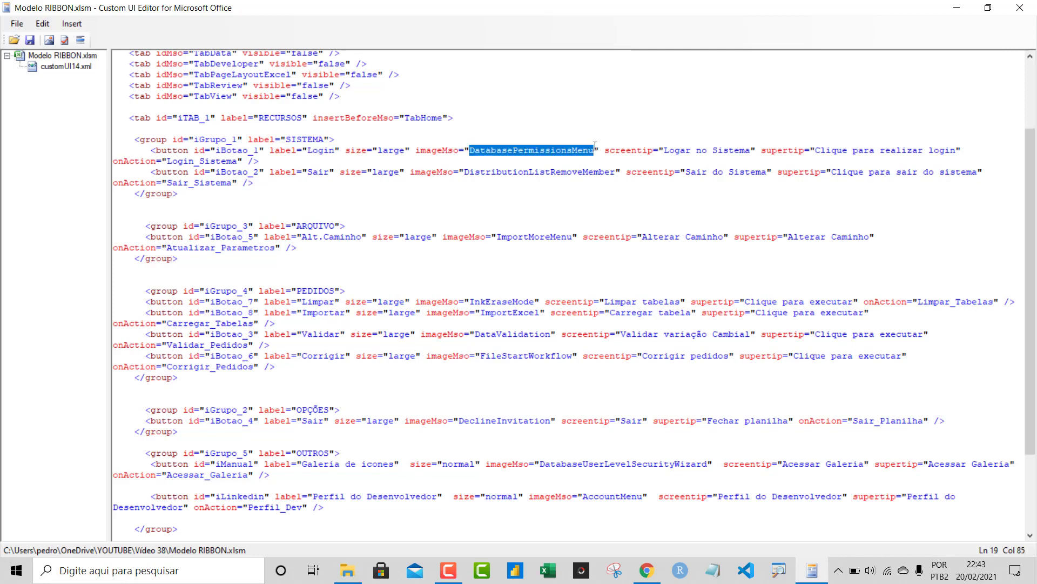
left_click(577, 212)
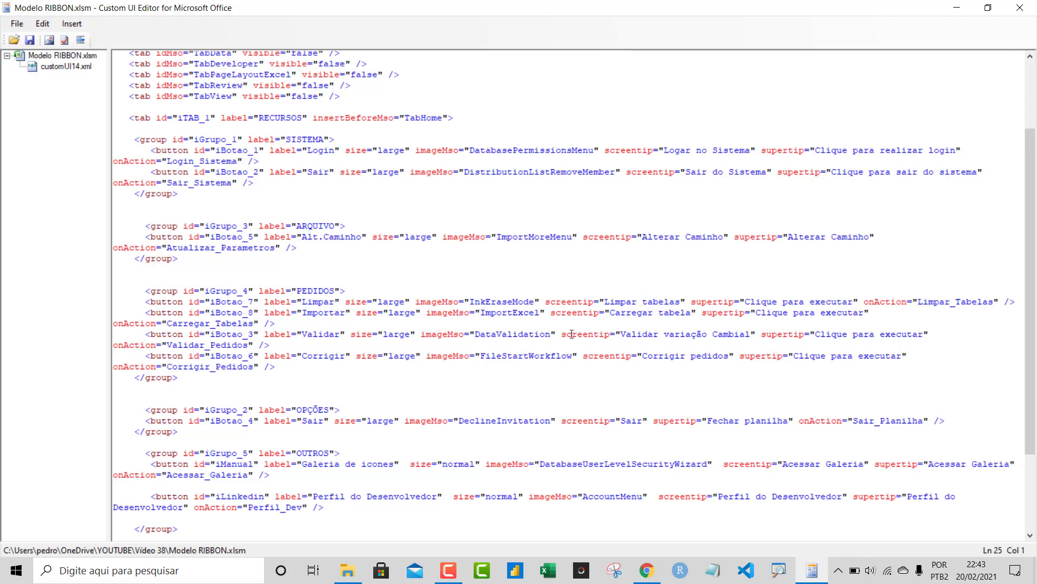
left_click(647, 570)
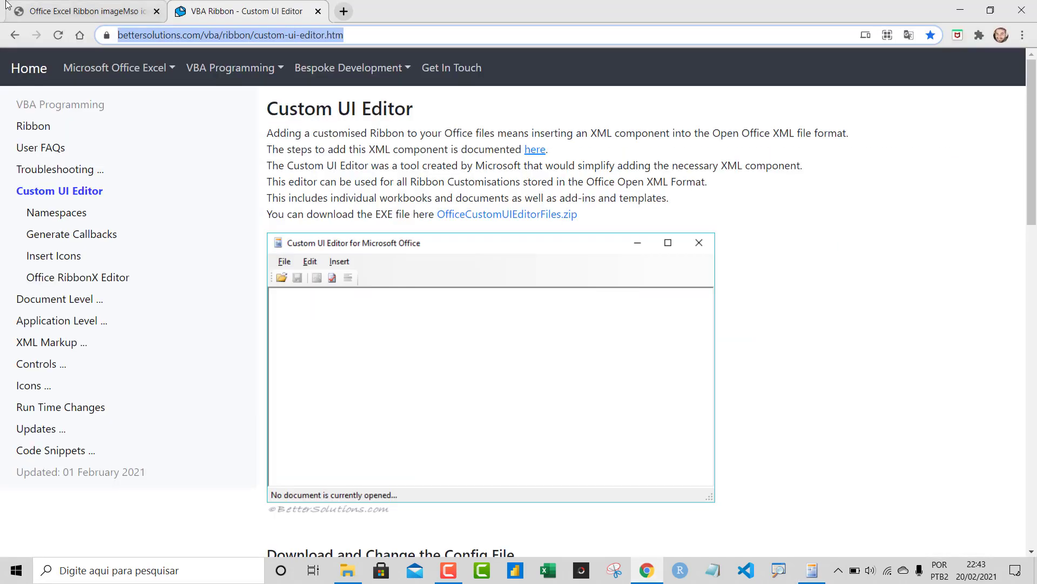
Step: Browse the imageMso gallery icons, comparing them with the ribbon XML in the editor
left_click(41, 6)
scroll(715, 322, "up", 10)
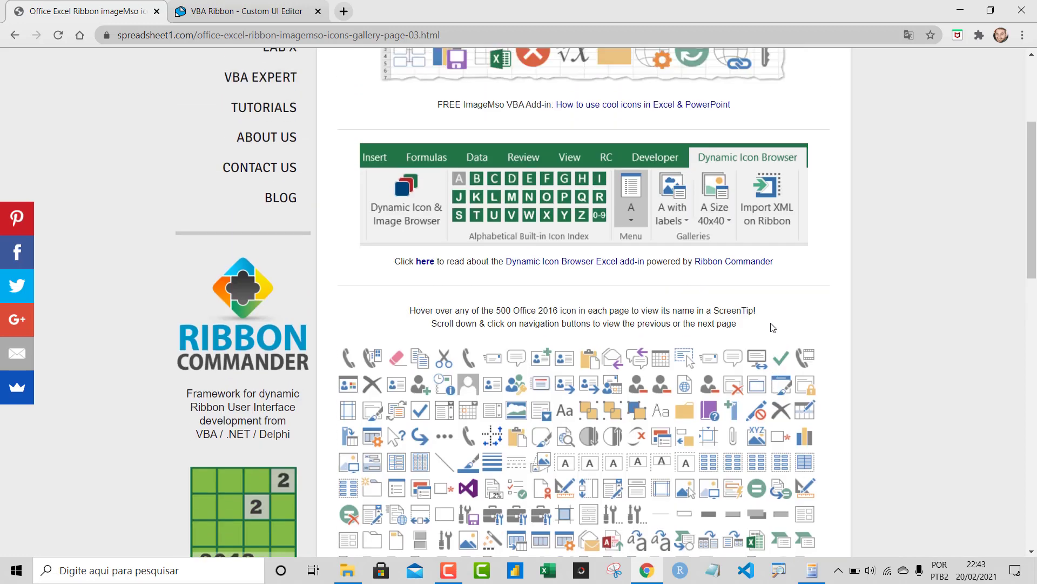
scroll(803, 413, "down", 5)
left_click(812, 570)
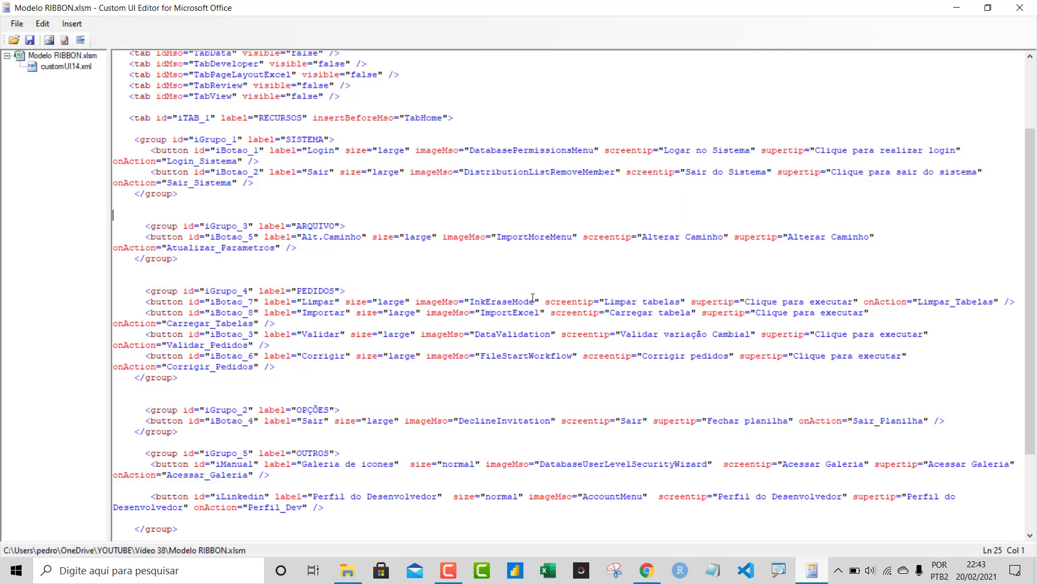
scroll(521, 280, "down", 3)
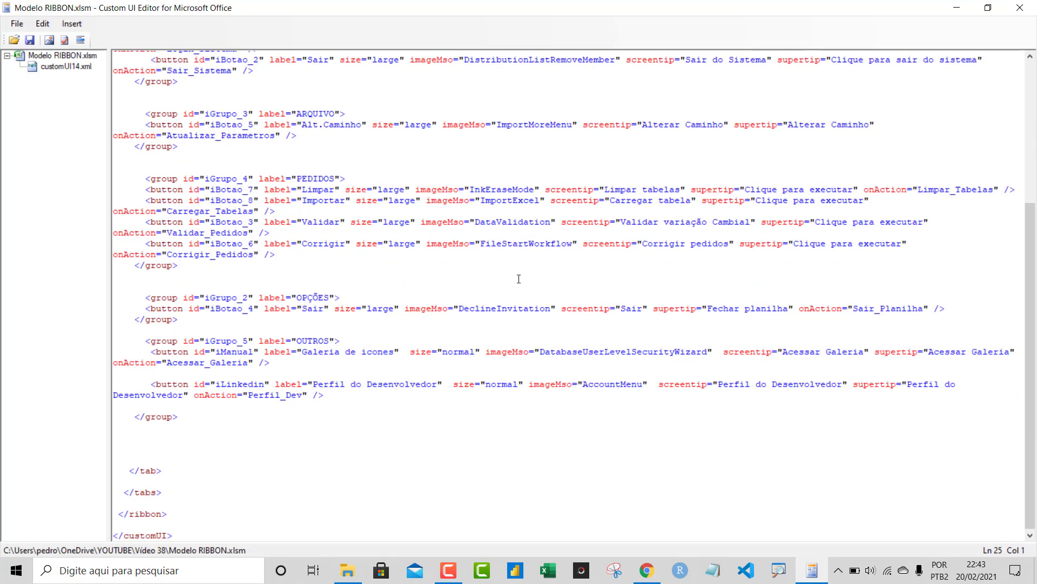
left_click(957, 8)
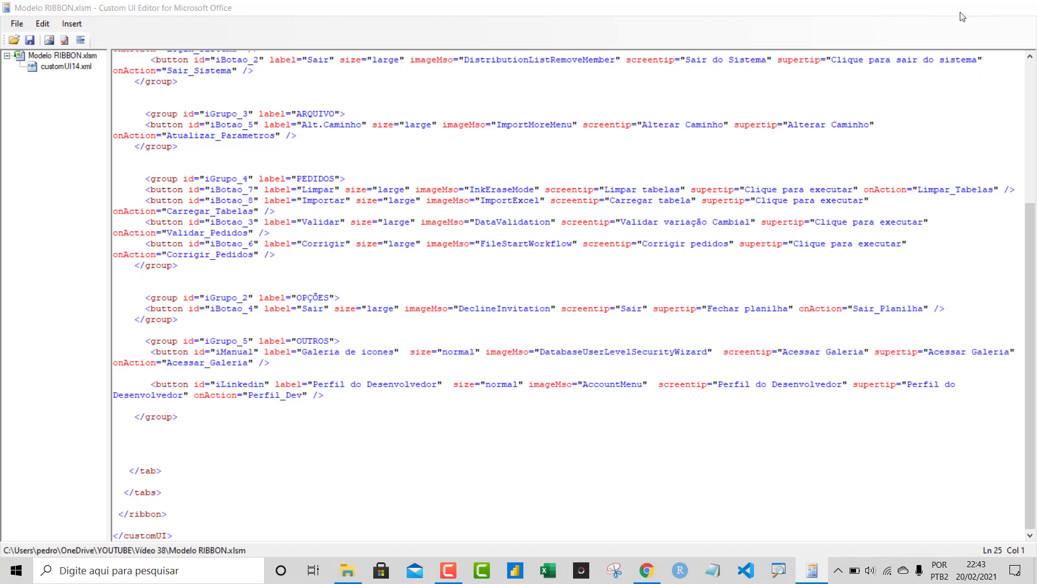
scroll(689, 217, "up", 1)
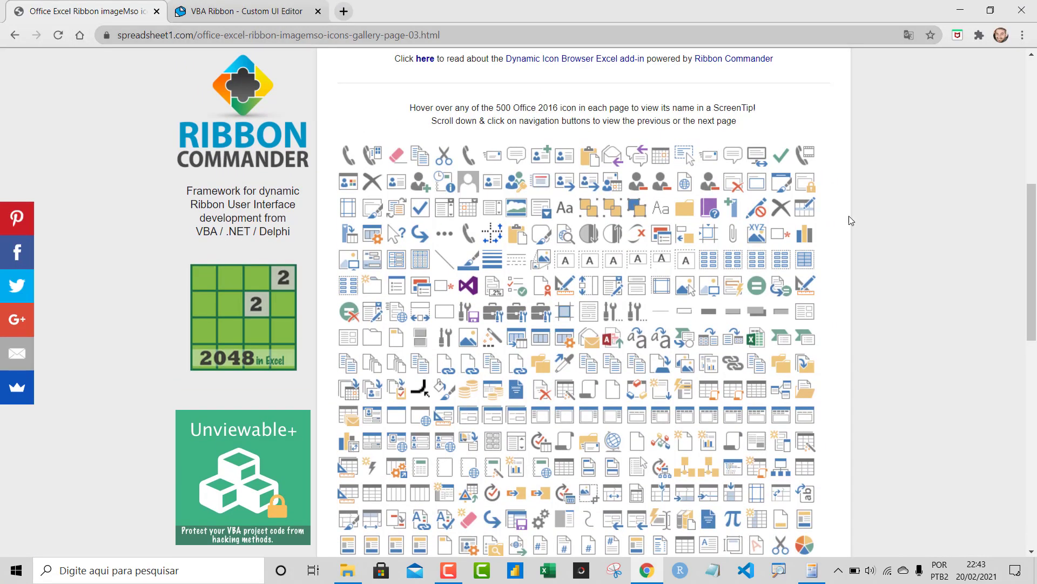
left_click_drag(1032, 299, 1035, 412)
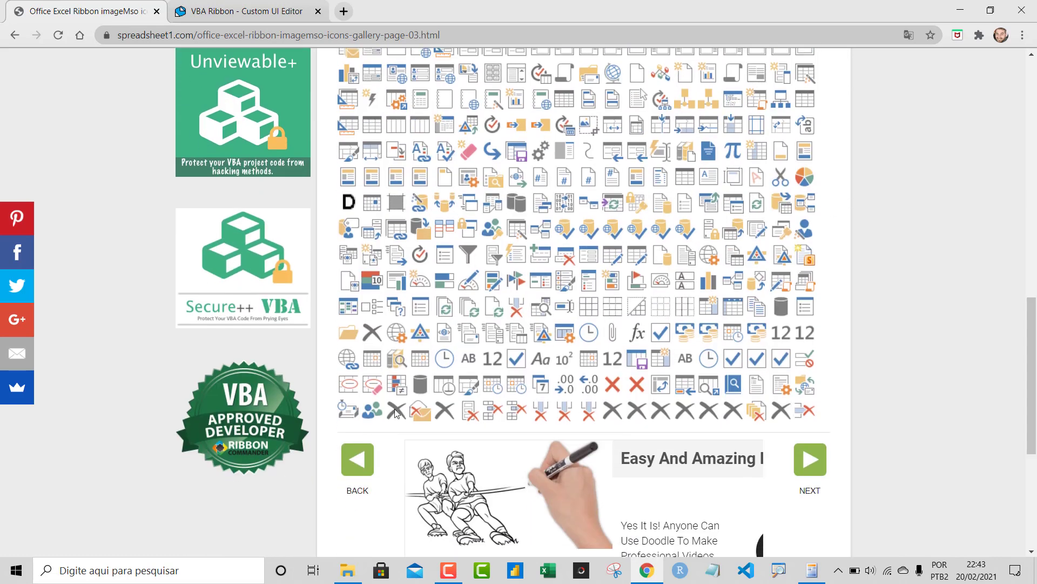
Step: Load gallery page 02 and scroll its icons, checking names against the ribbon XML
left_click(348, 464)
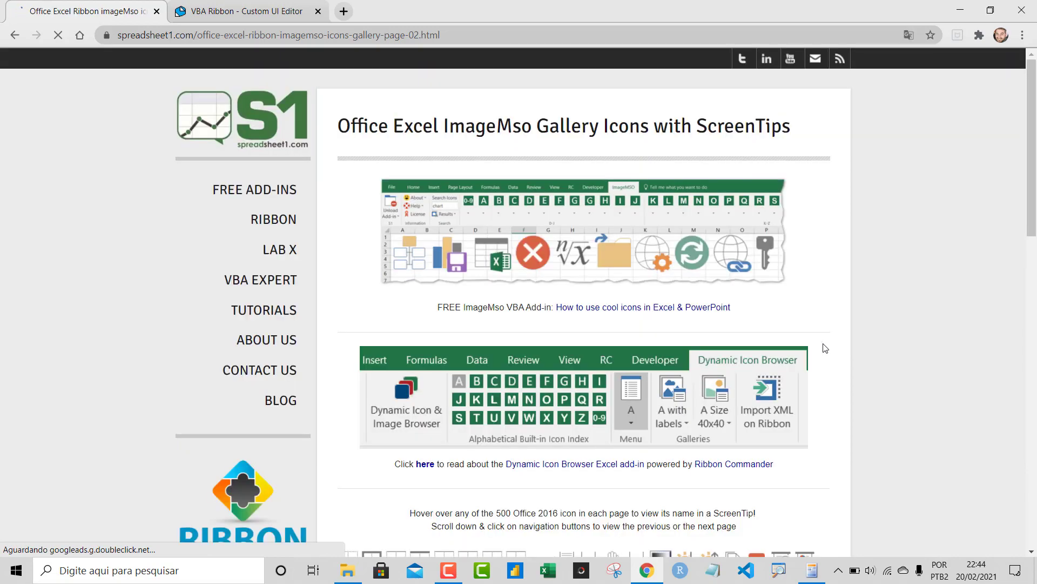
scroll(822, 349, "down", 5)
scroll(824, 348, "down", 7)
scroll(825, 348, "down", 3)
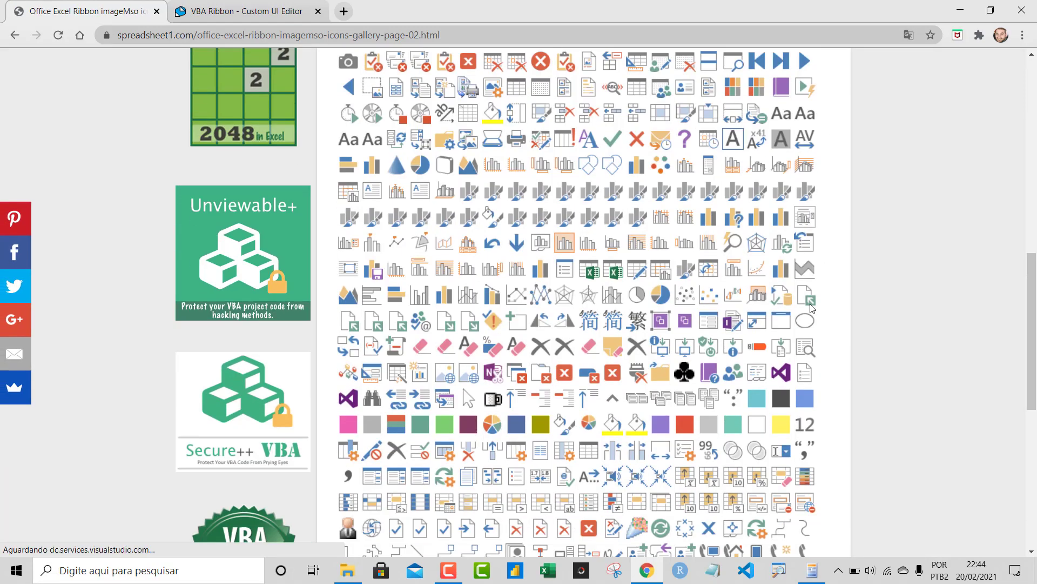
left_click(812, 570)
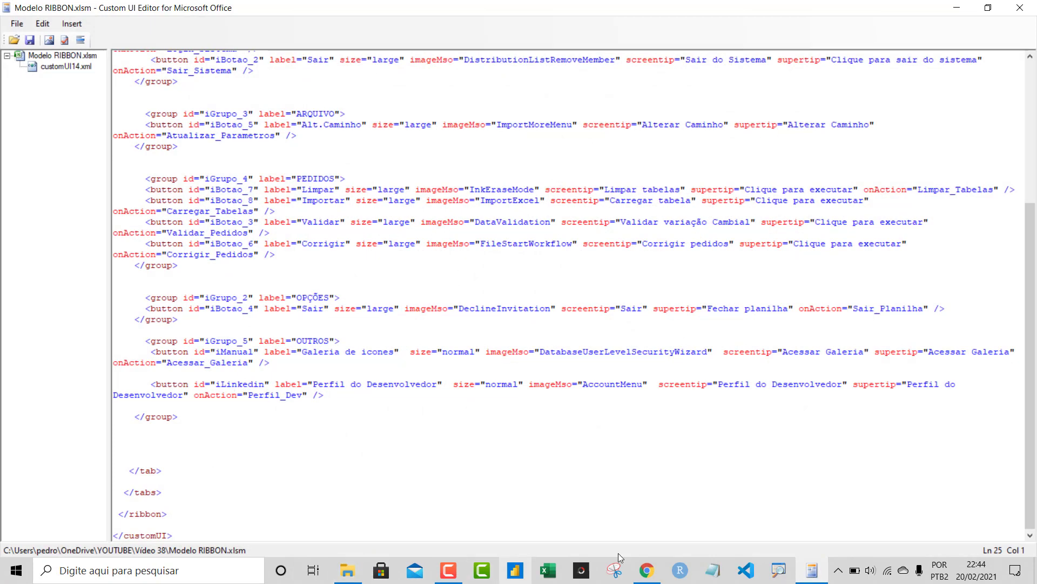
left_click(647, 570)
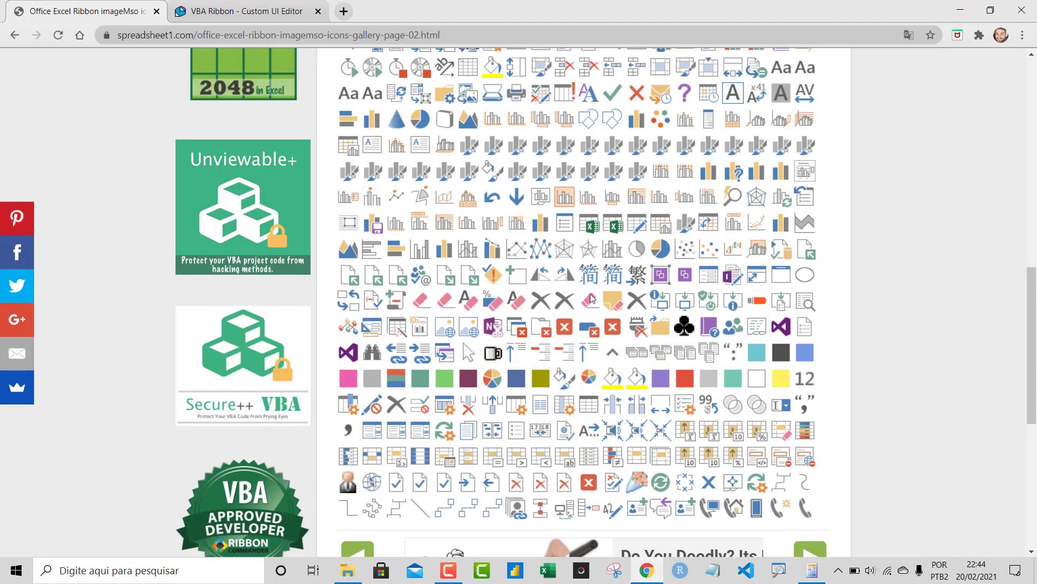
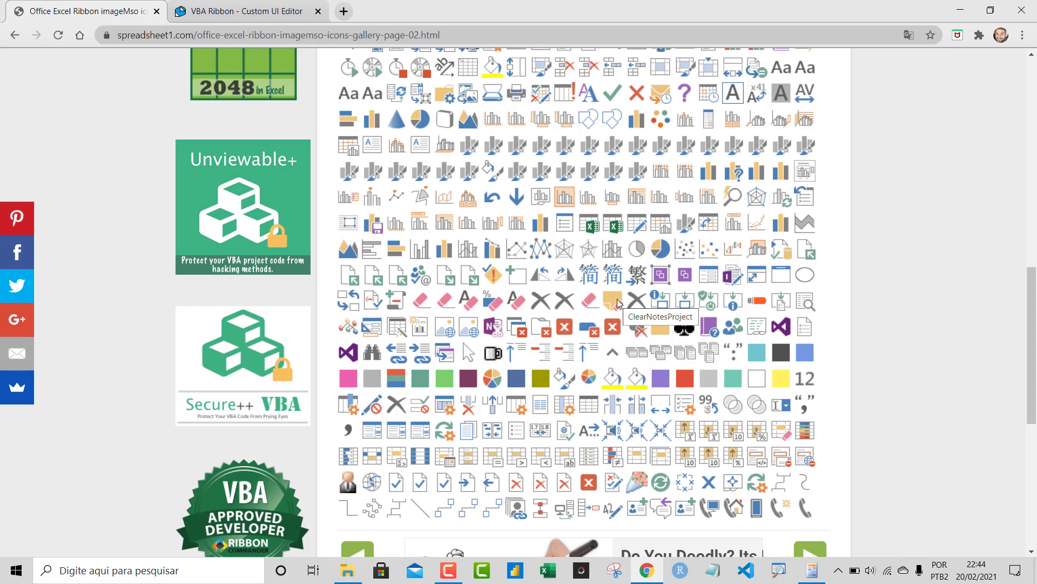
Step: Replace the Limpar button's imageMso InkEraseMode with ClearNotesProject, checking the name in the gallery
left_click(811, 570)
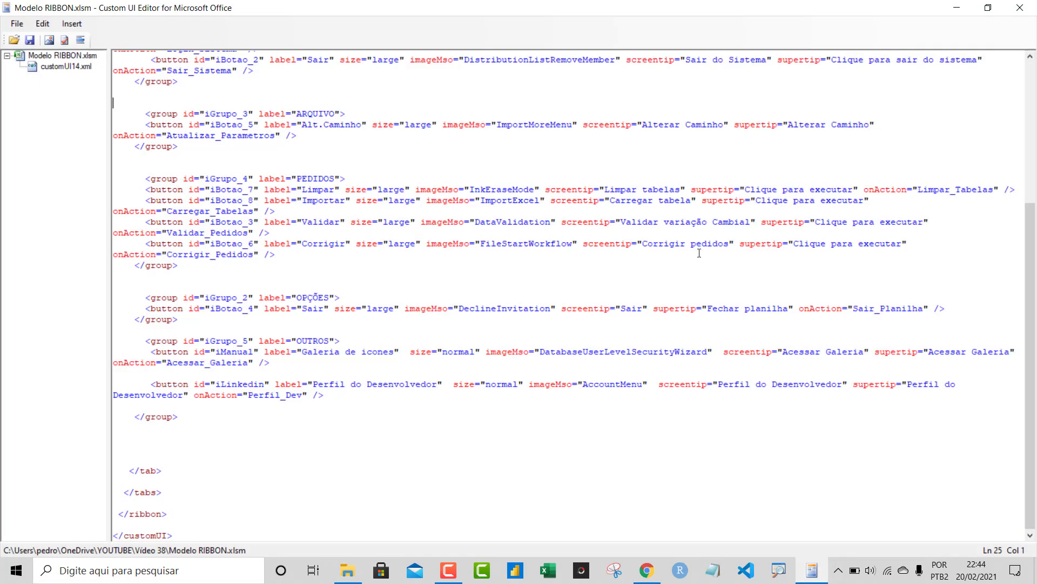
left_click_drag(470, 189, 537, 189)
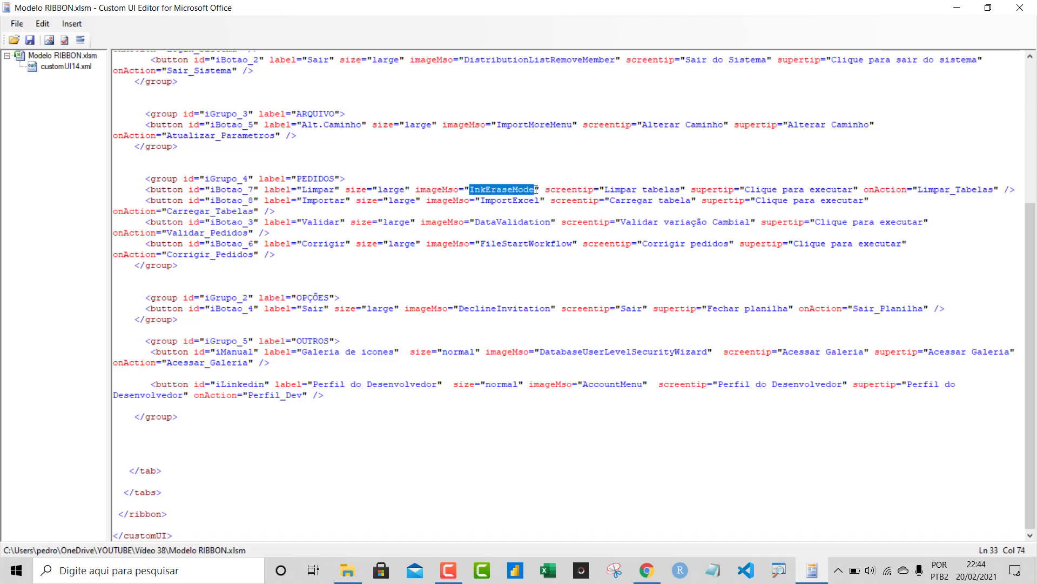
type("Clear")
scroll(608, 367, "up", 7)
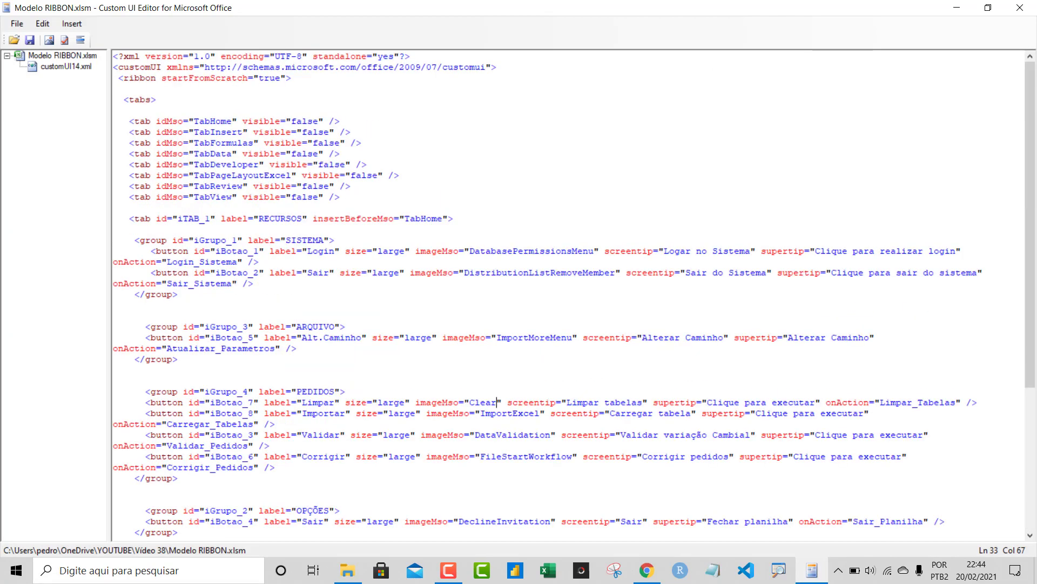
key("alt+Tab")
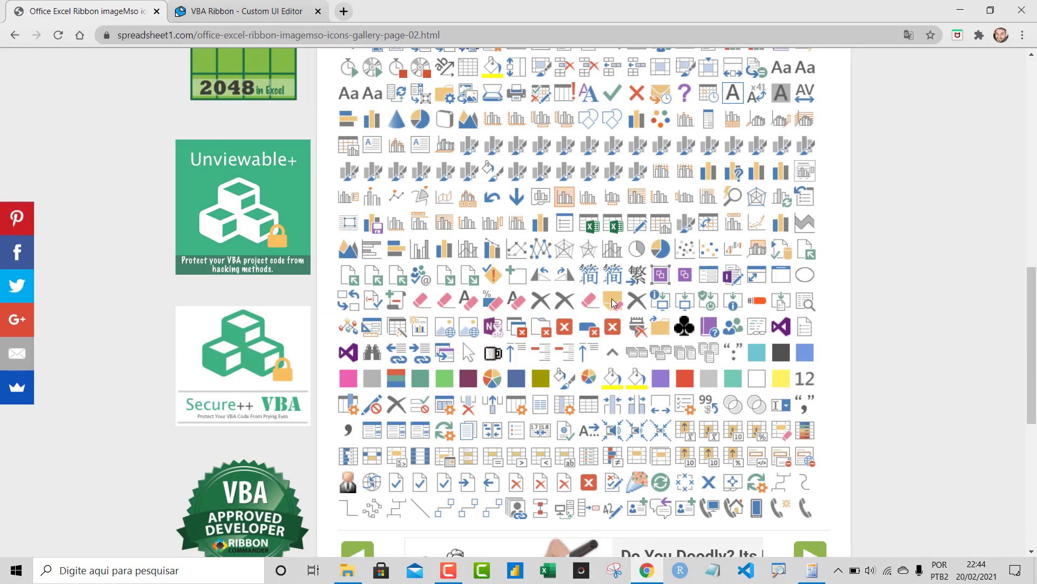
left_click(813, 573)
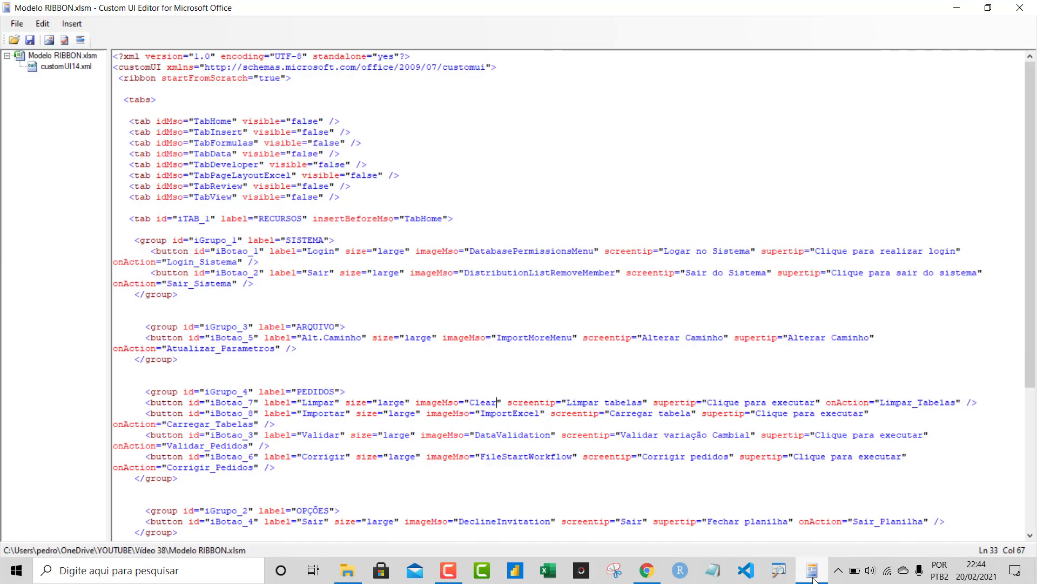
type("NotesProjec")
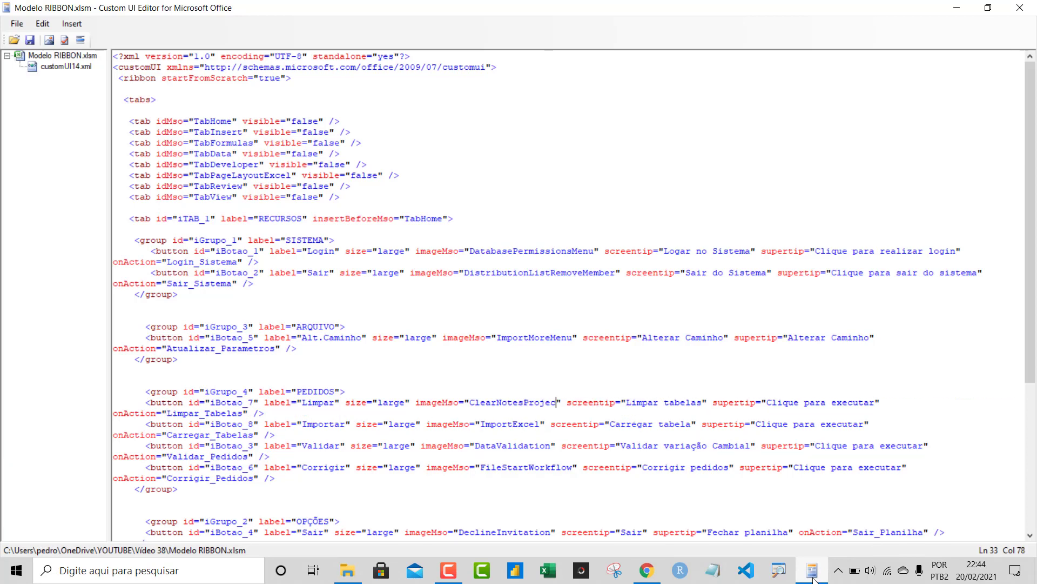
type("t")
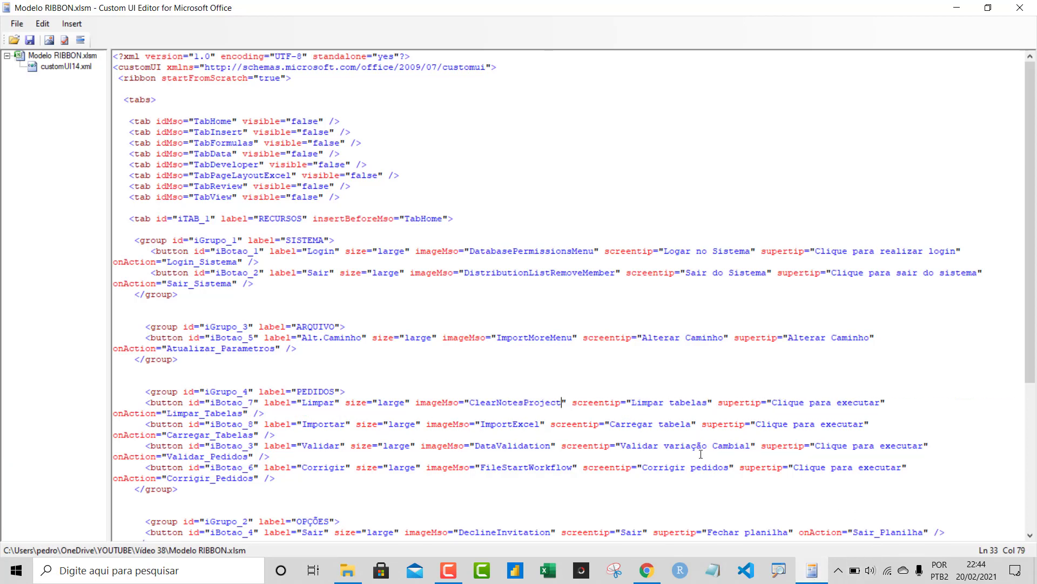
Step: Review the Limpar button's screentip and the rest of the ribbon XML, then minimize the editor
left_click(625, 402)
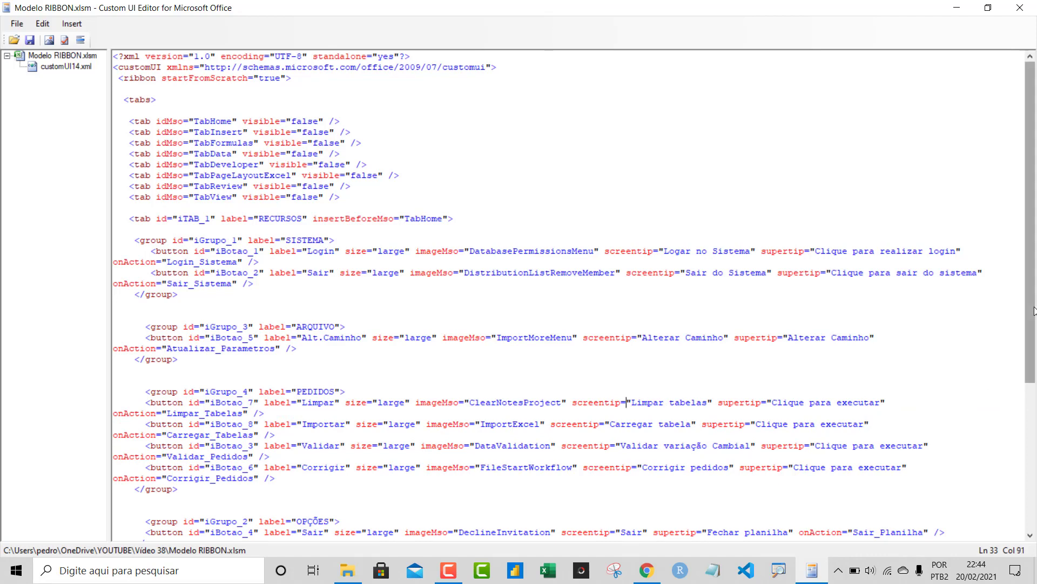
left_click_drag(1032, 305, 1028, 355)
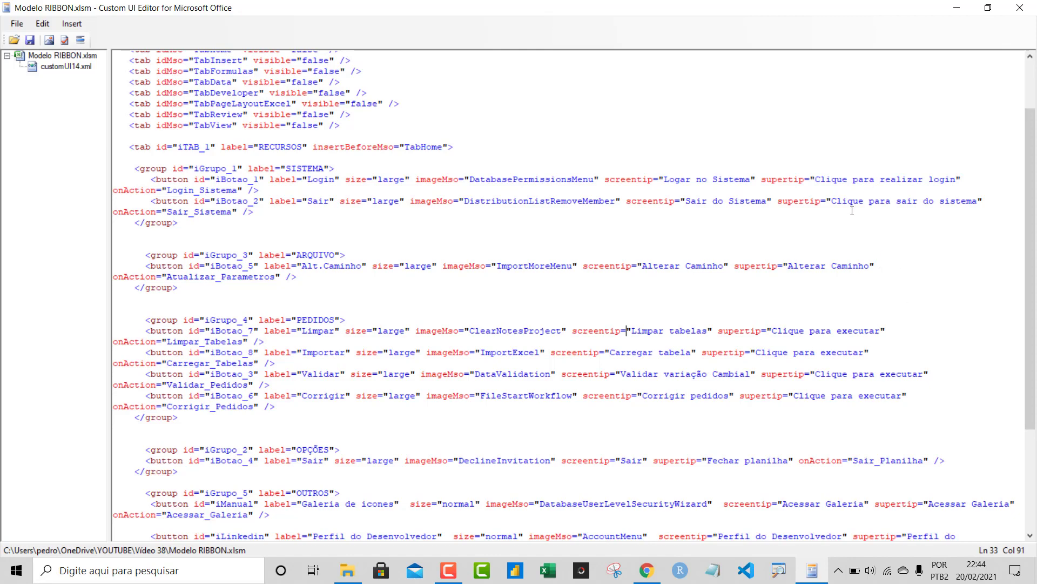
scroll(859, 232, "down", 3)
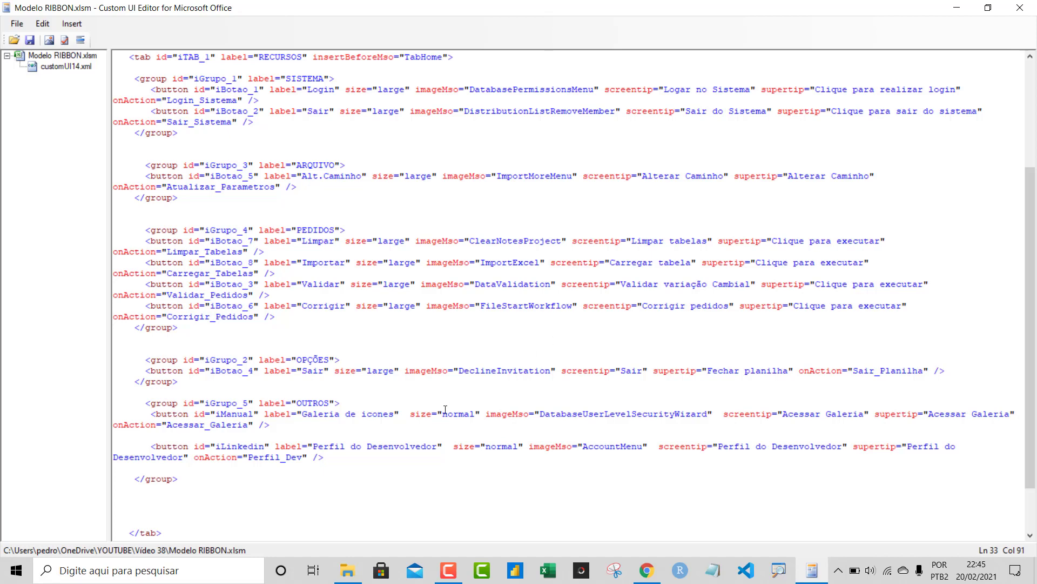
left_click_drag(1035, 407, 1031, 301)
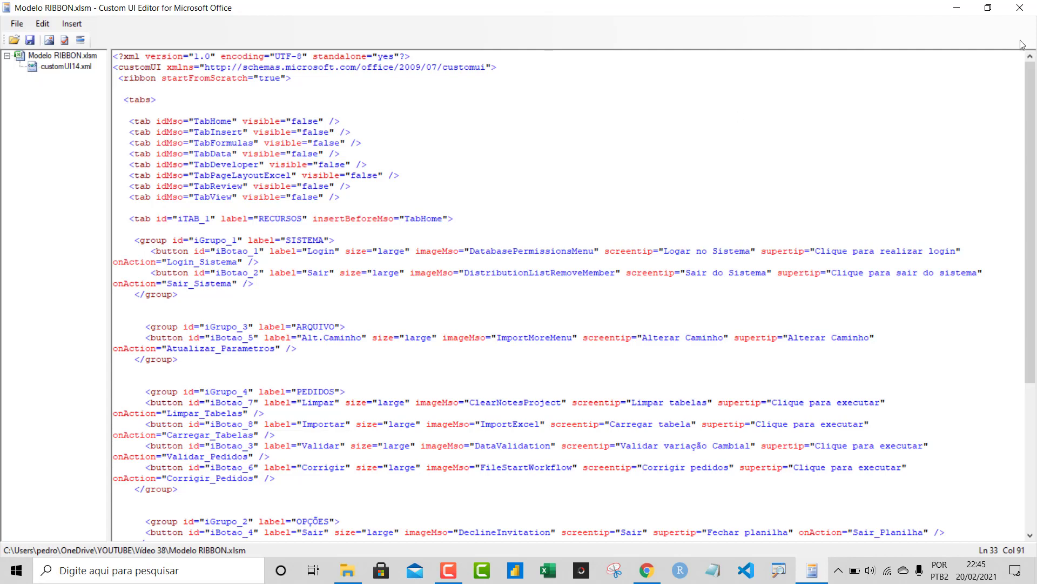
left_click(968, 14)
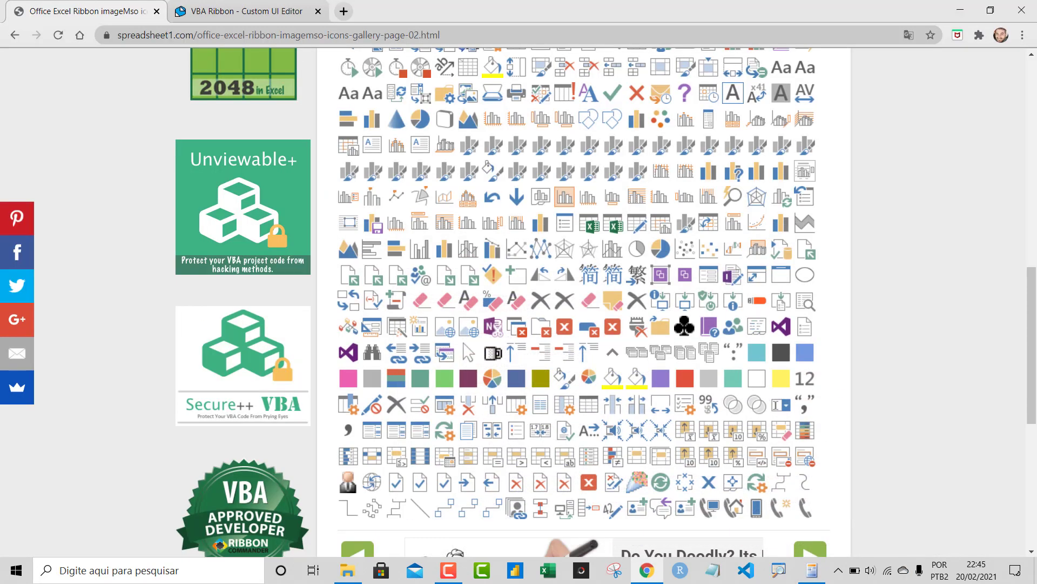
Step: Open Modelo RIBBON from the Vídeo 38 folder and compare its RECURSOS icons with the imageMso gallery
left_click(348, 571)
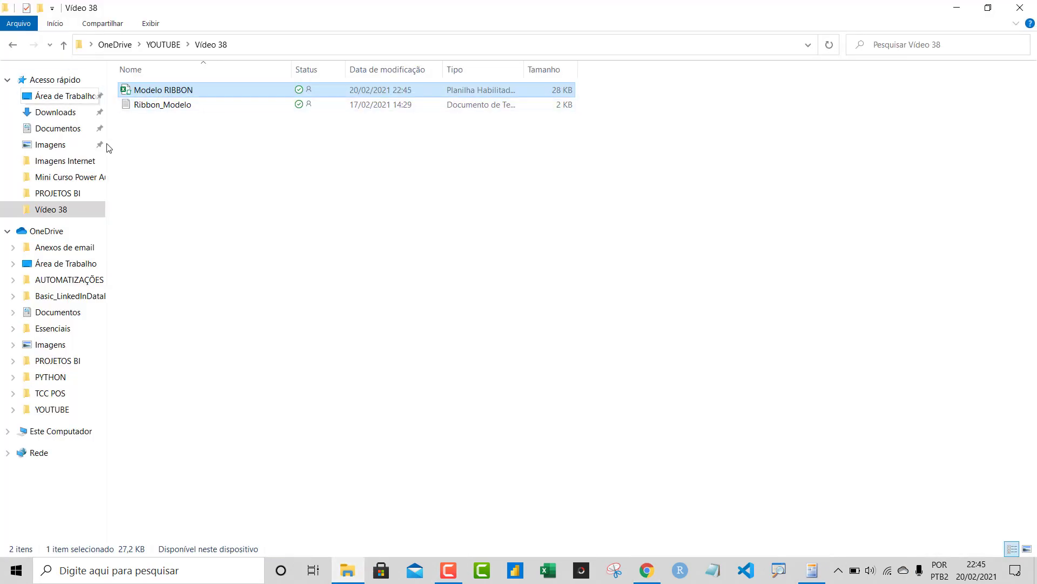
double_click(162, 90)
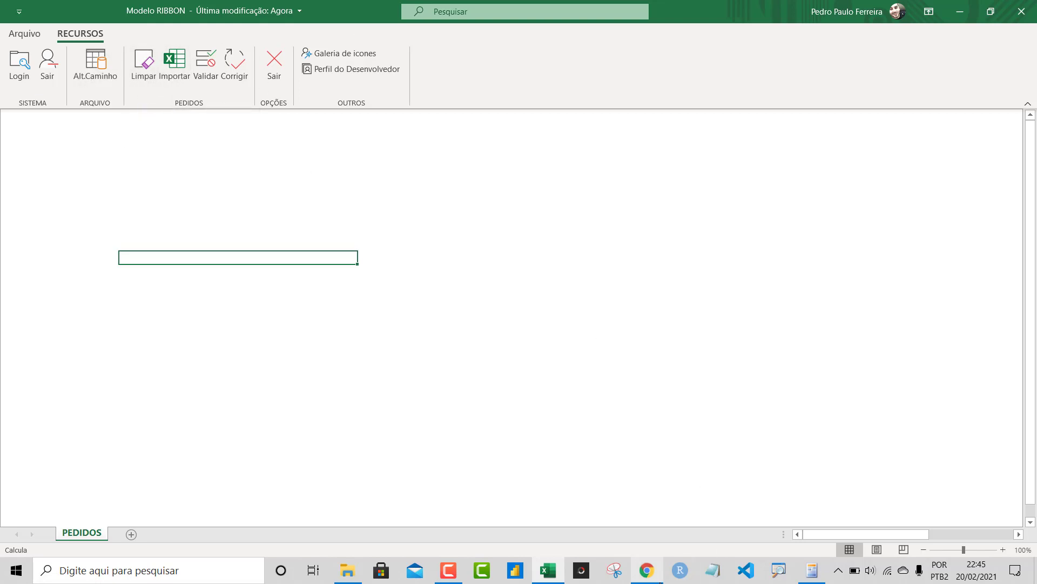
left_click(646, 570)
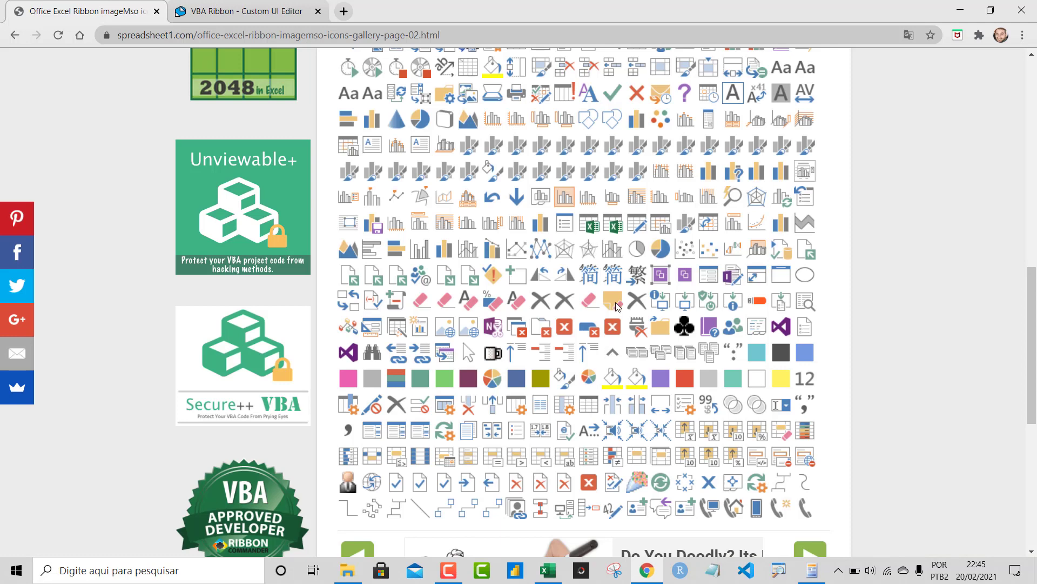
left_click(539, 572)
left_click(647, 570)
left_click(548, 571)
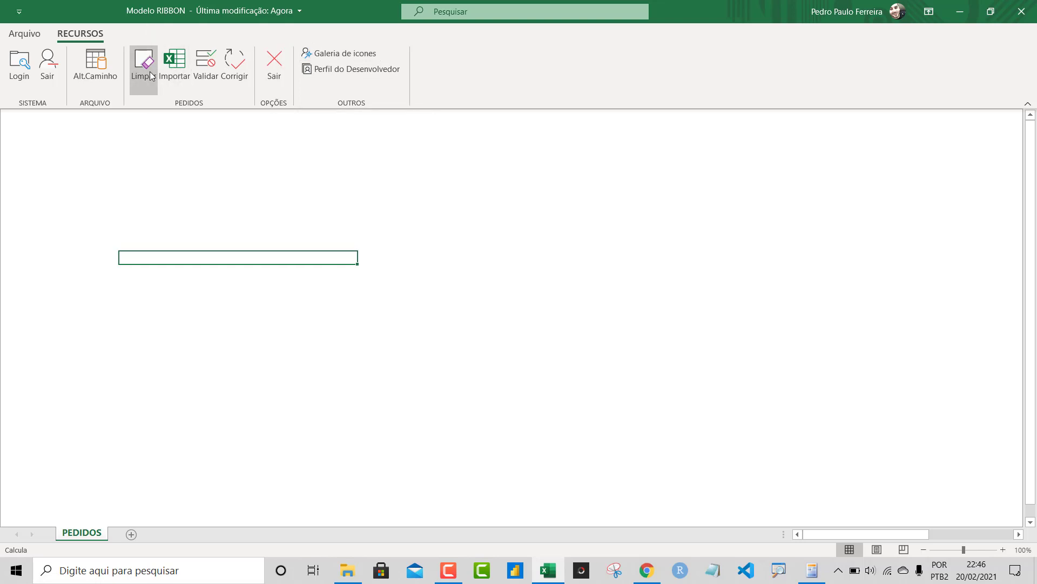
Step: Inspect the size settings of the Login and Galeria de ícones buttons, then view the RECURSOS tab in Excel
left_click(811, 574)
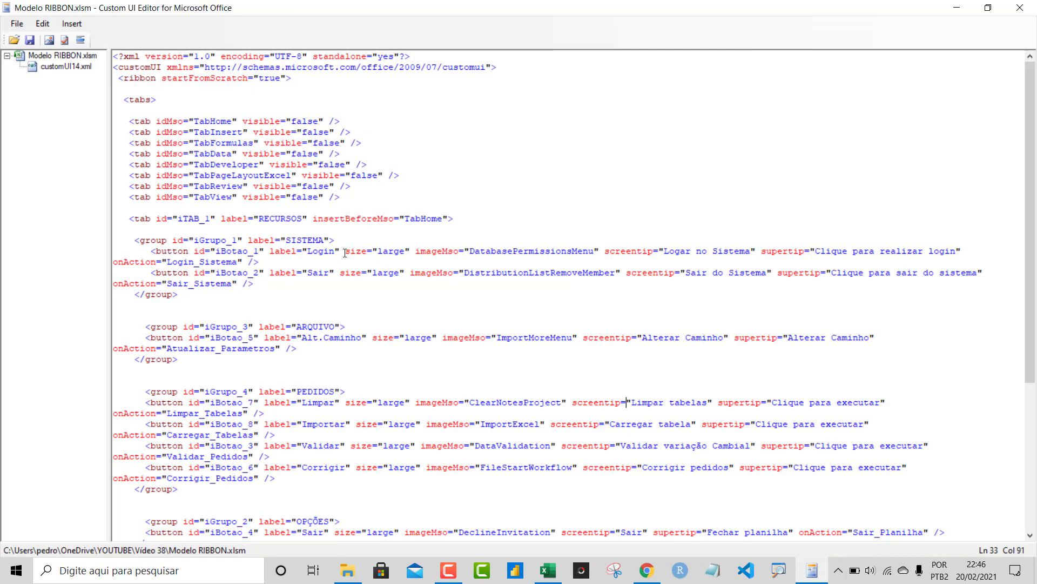
mouse_move(345, 252)
left_mouse_down()
mouse_move(113, 252)
mouse_move(412, 254)
left_mouse_up()
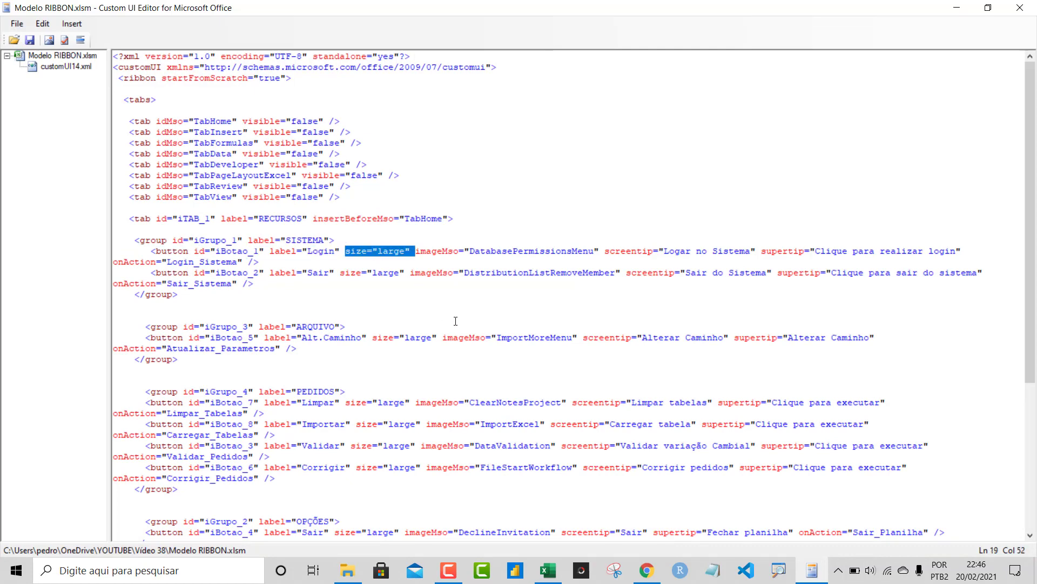
scroll(456, 321, "down", 5)
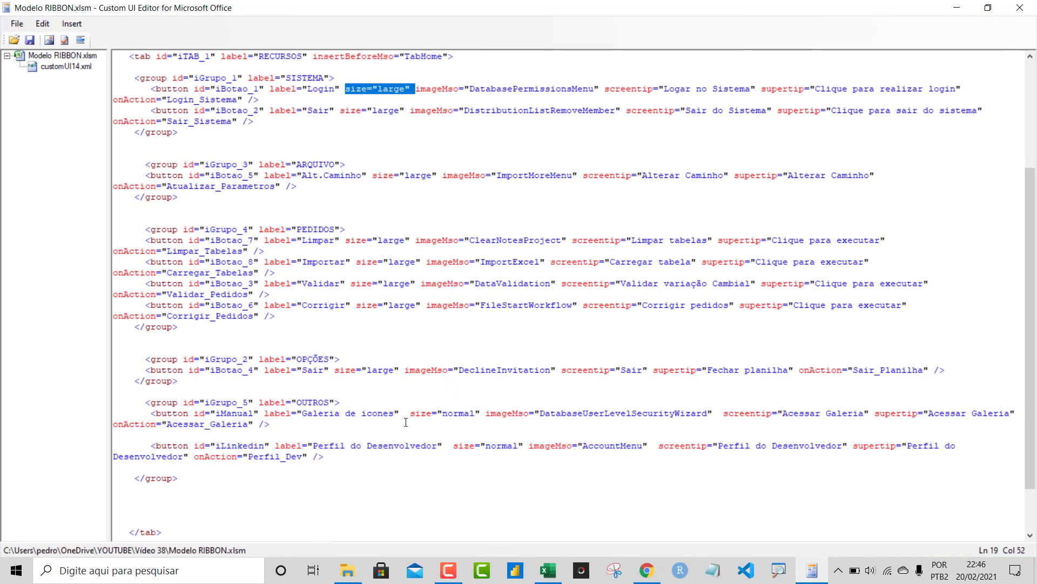
left_click_drag(410, 413, 477, 413)
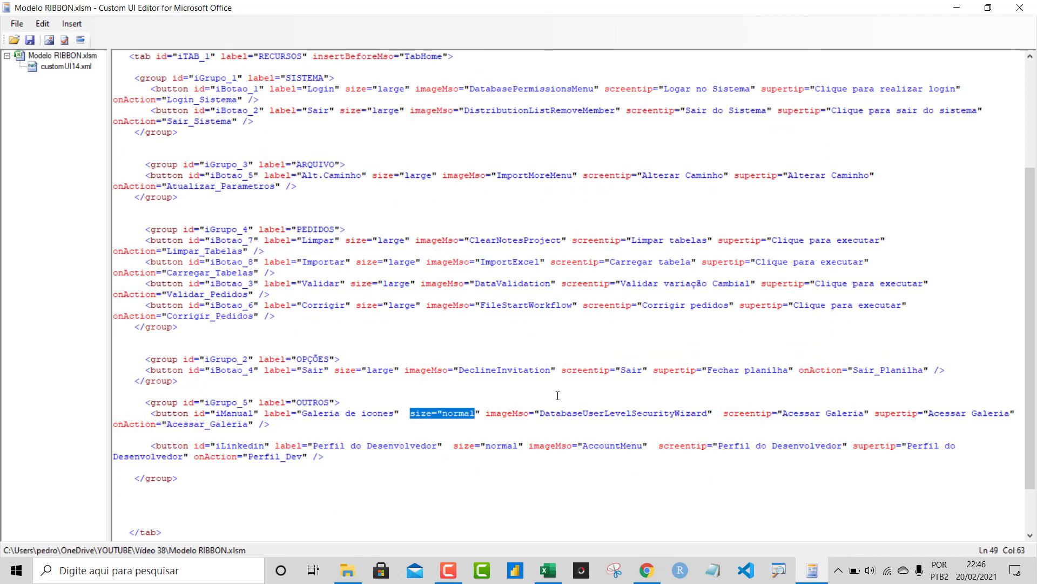
left_click(548, 570)
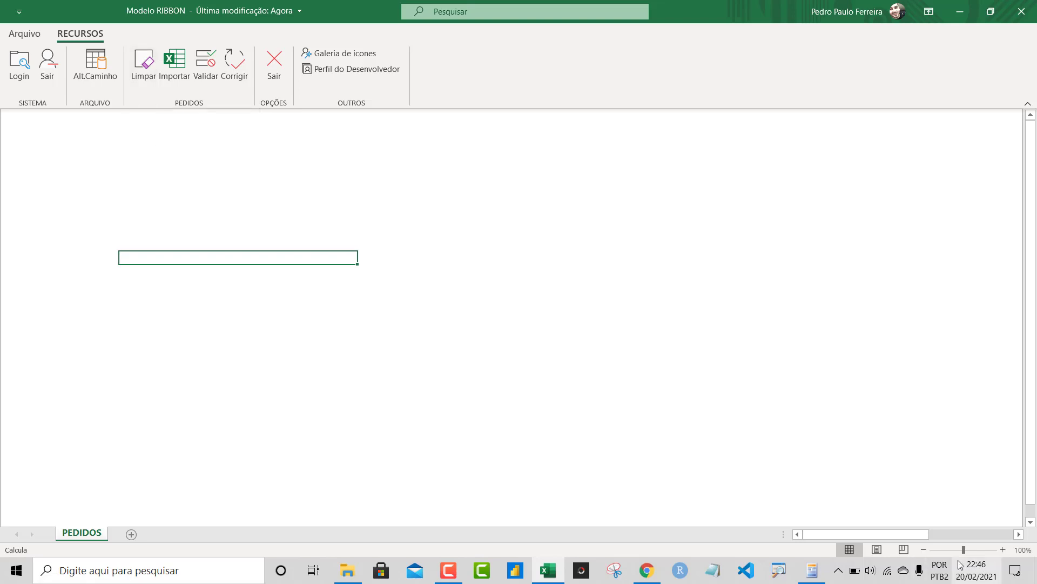
Step: Highlight the Limpar button's id, label, size, icon, screentip and supertip in the XML, then return to the workbook
left_click(812, 570)
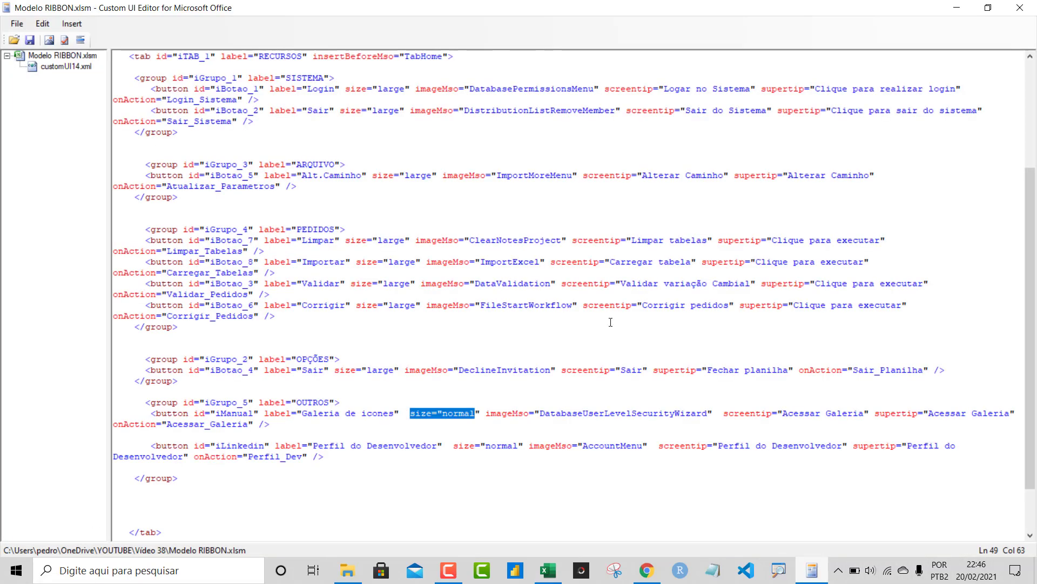
double_click(634, 241)
left_click_drag(634, 241, 114, 241)
left_click(613, 246)
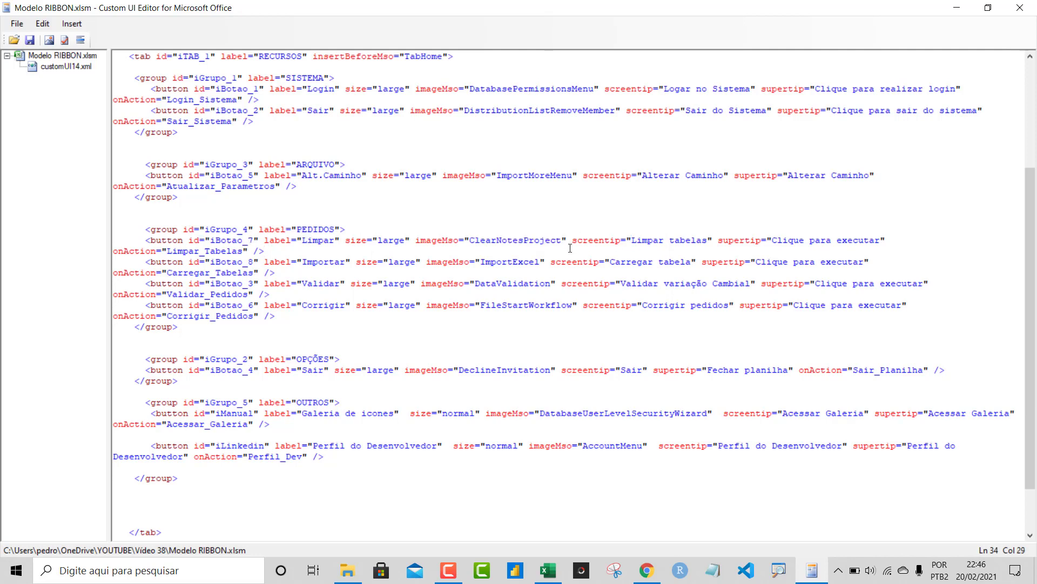
left_click_drag(576, 242, 744, 232)
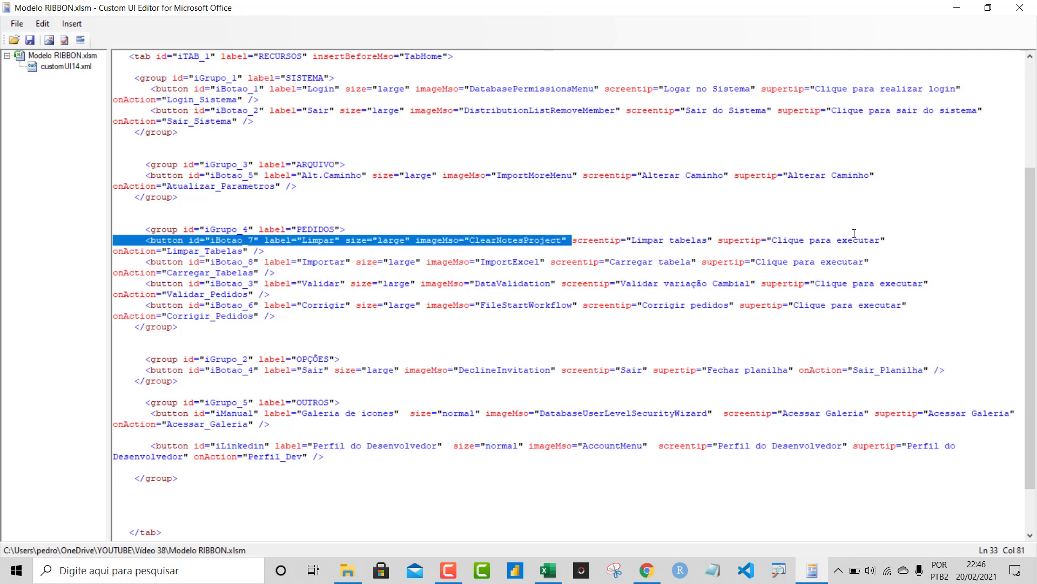
left_click_drag(854, 233, 883, 238)
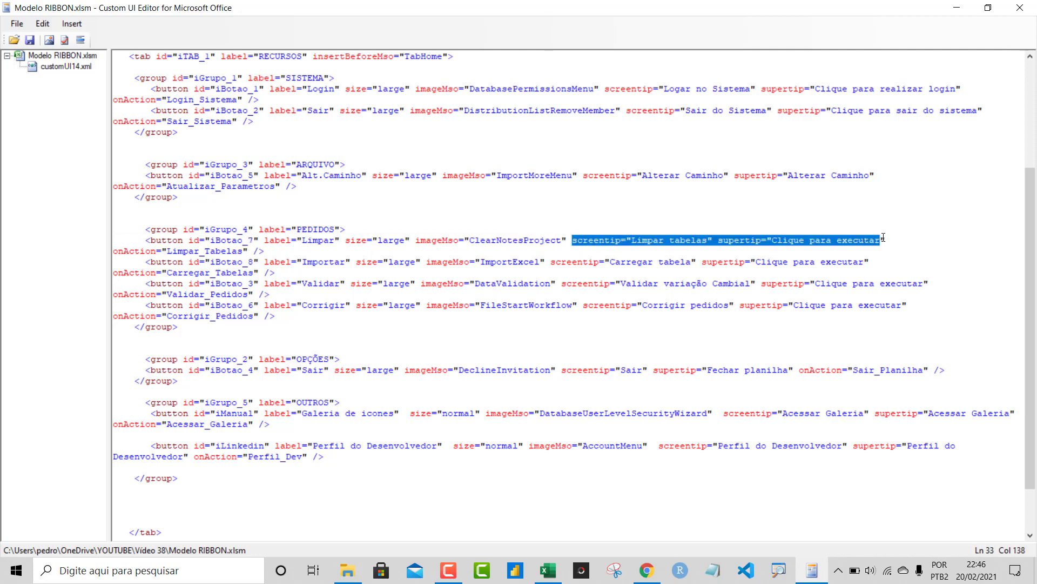
left_click(905, 211)
scroll(494, 258, "up", 3)
scroll(316, 190, "up", 2)
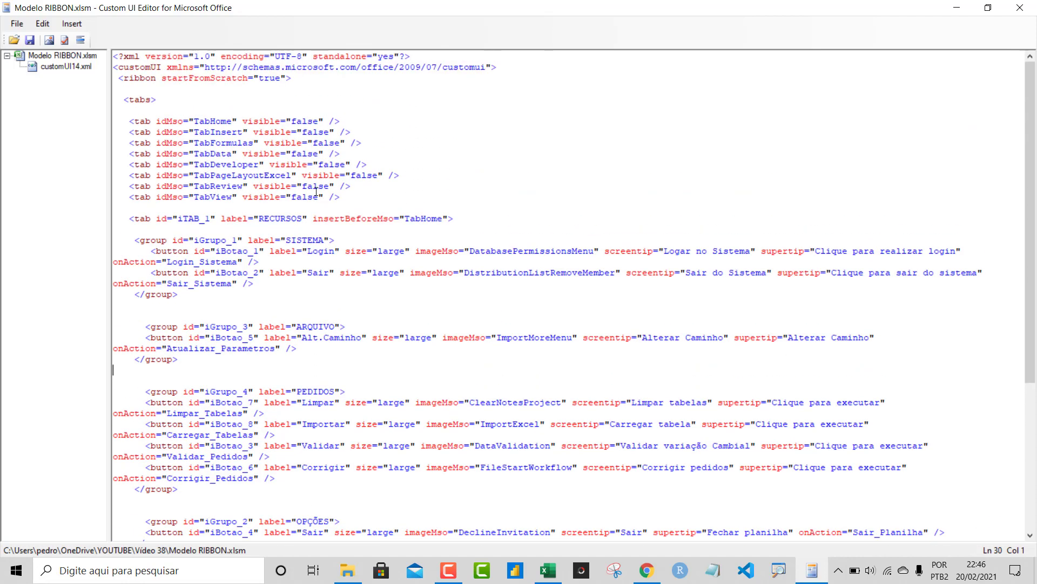
scroll(415, 270, "down", 5)
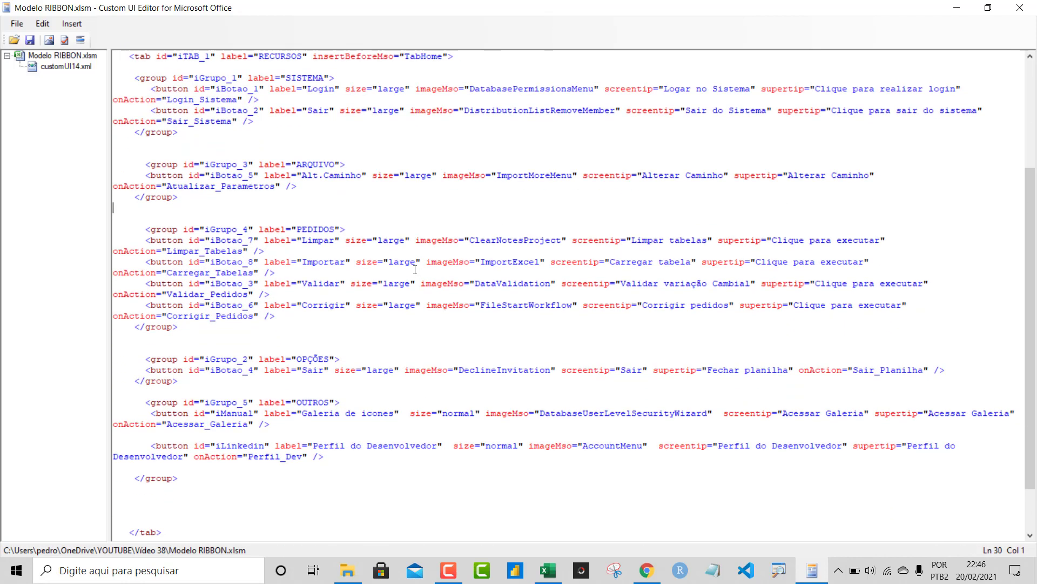
scroll(369, 330, "up", 2)
scroll(164, 198, "up", 3)
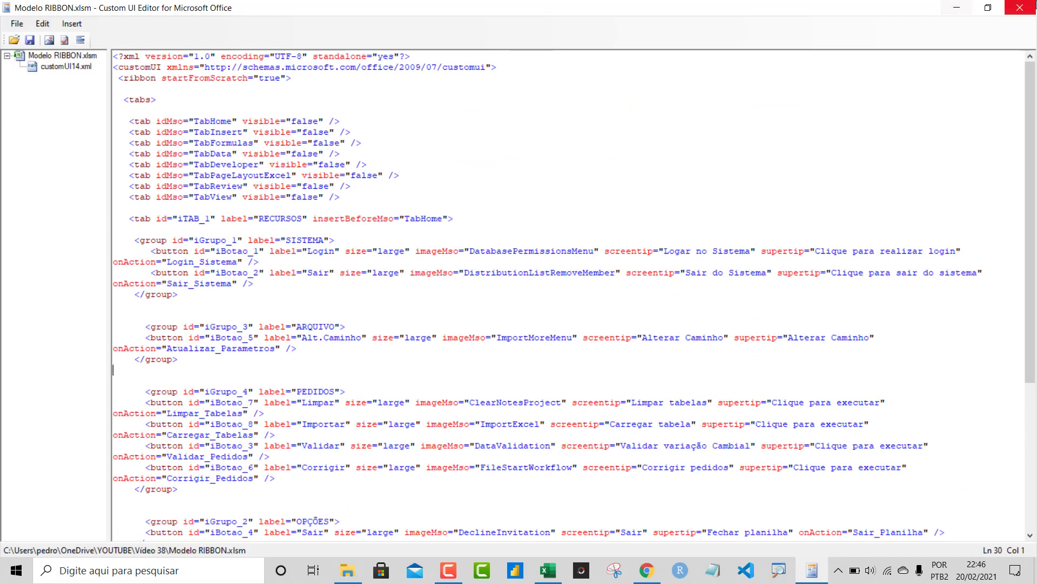
left_click(1020, 8)
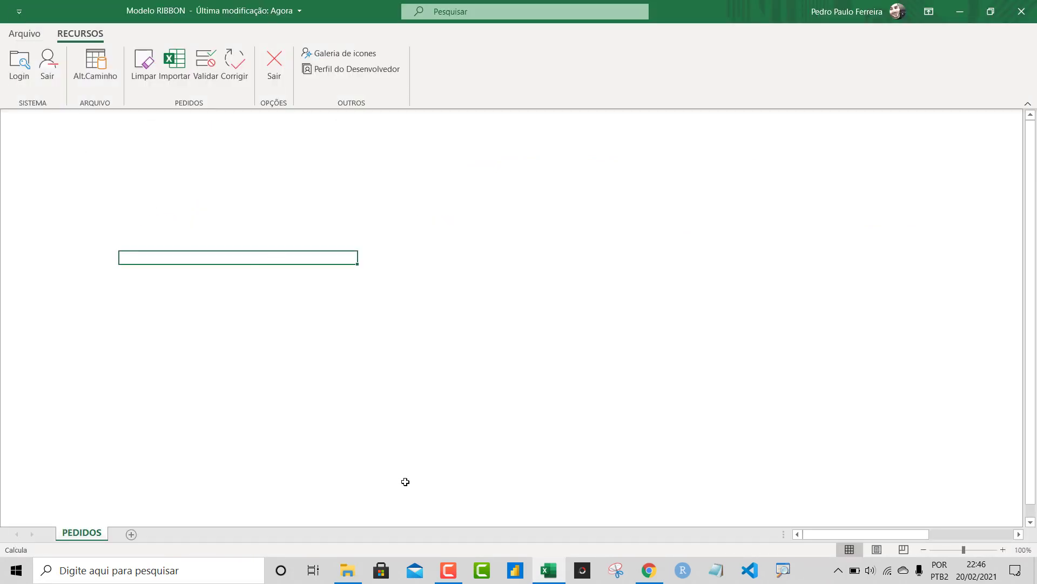
Step: Read through the Ribbon_Modelo XML text file in Notepad and close it
left_click(348, 570)
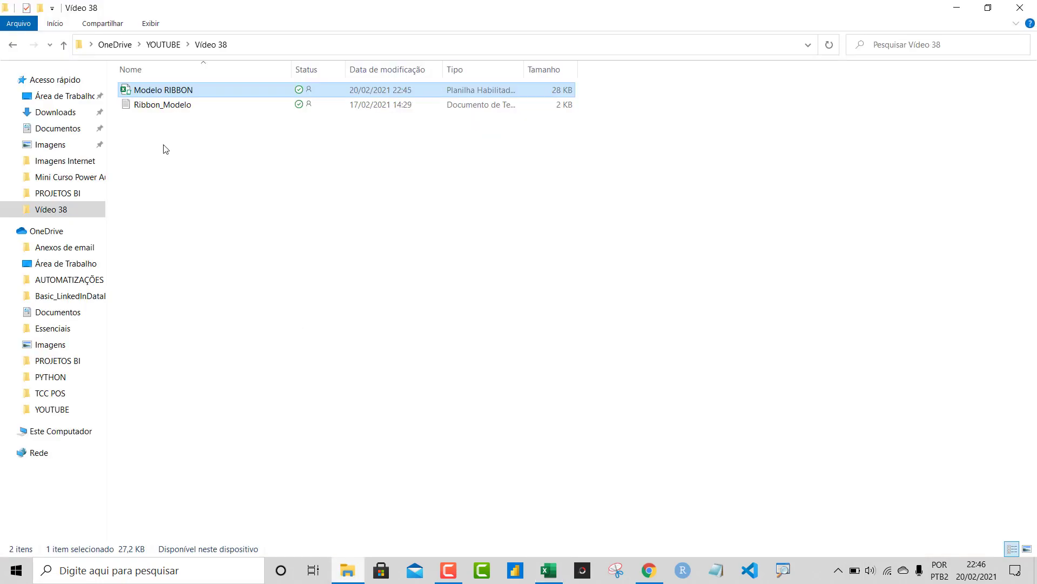
double_click(154, 105)
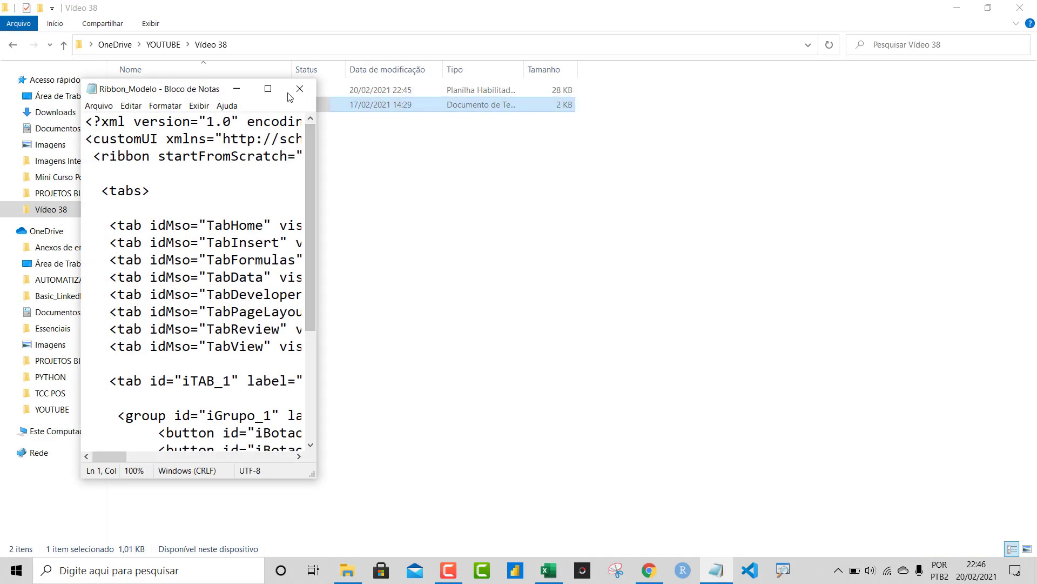
left_click(268, 89)
scroll(518, 271, "down", 1)
left_click(1020, 7)
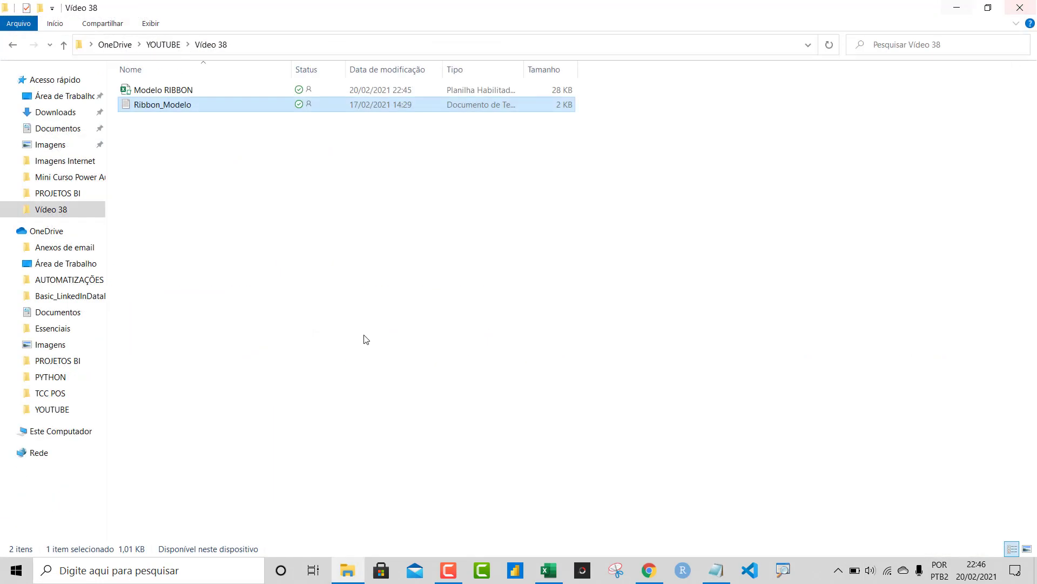
left_click(366, 339)
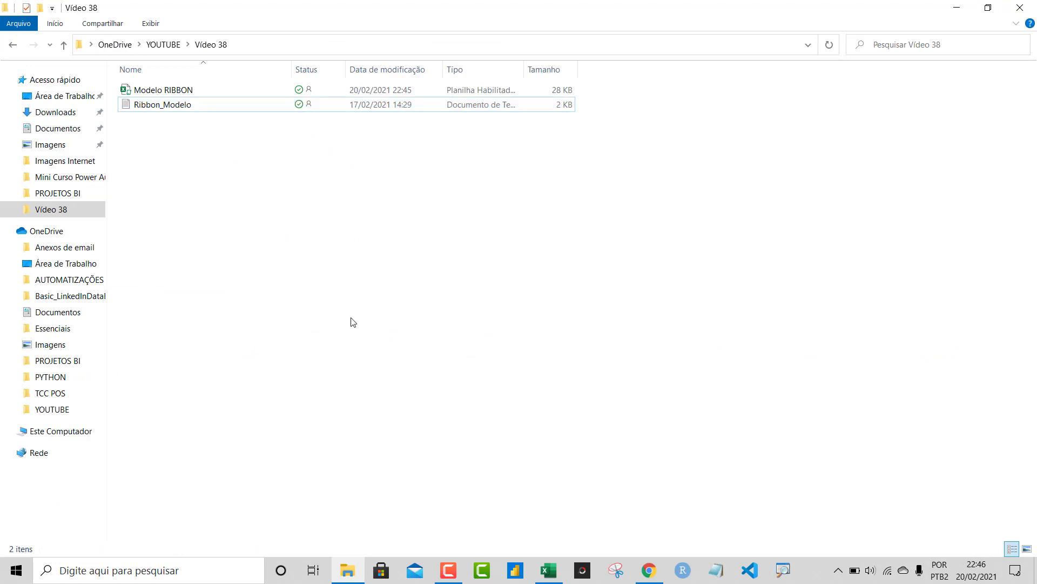
Step: Start Excel and create a new blank workbook
left_click(184, 95)
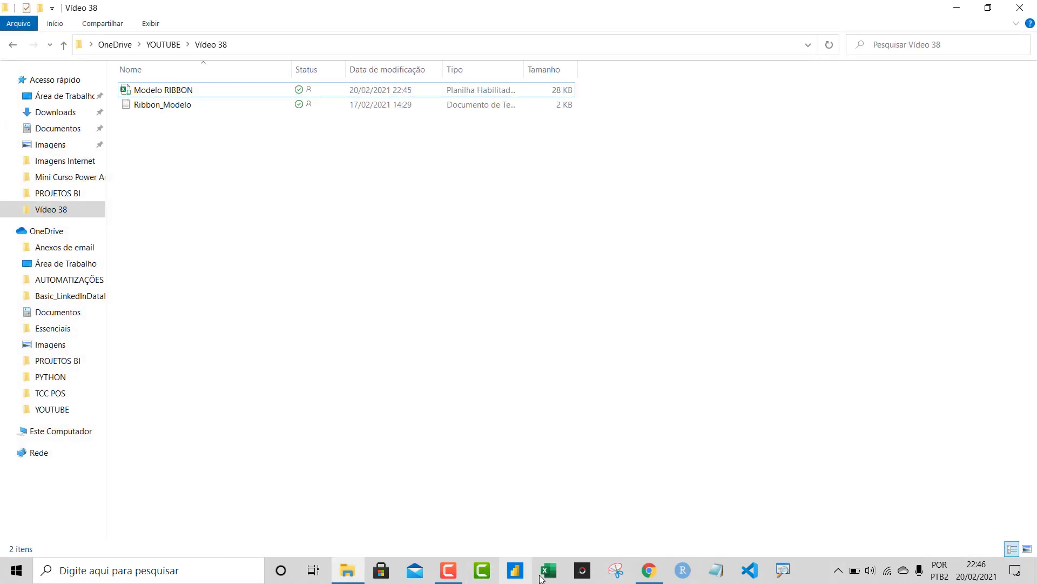
left_click(548, 570)
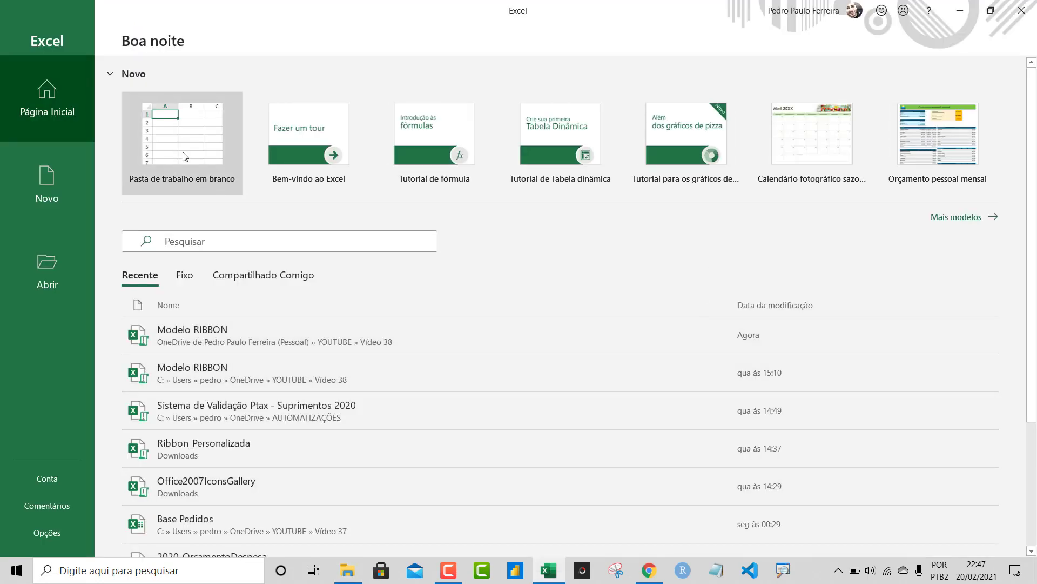
left_click(185, 157)
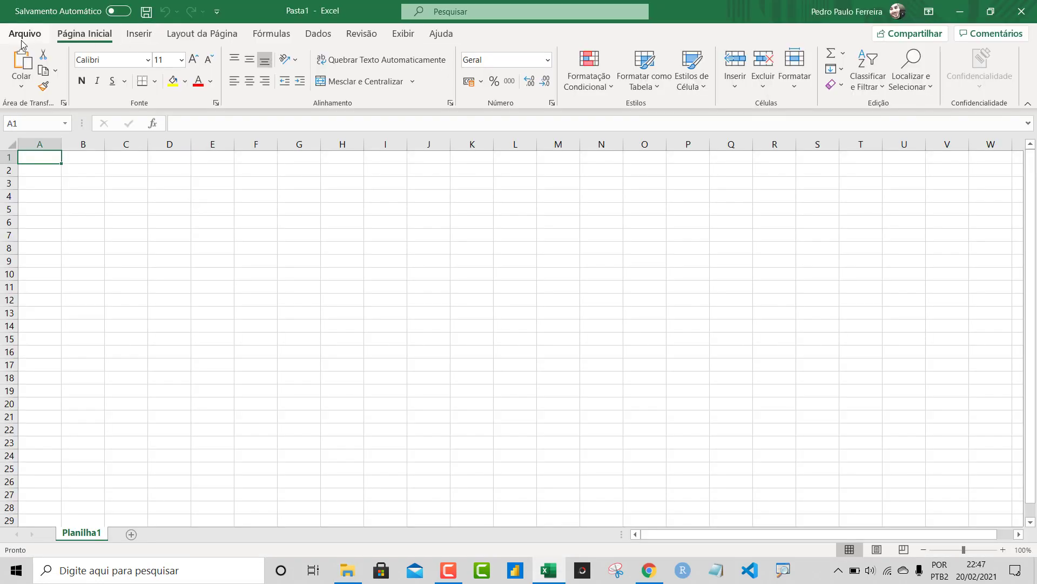
Step: Save the blank workbook as Modelo_Novo in OneDrive > YOUTUBE > Vídeo 38
left_click(23, 42)
left_click(47, 192)
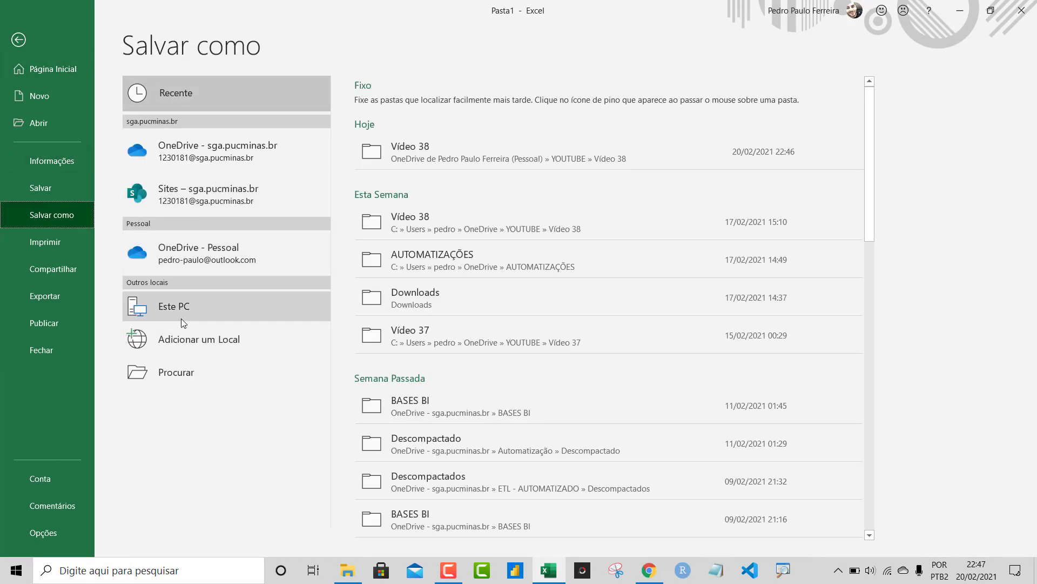
left_click(176, 373)
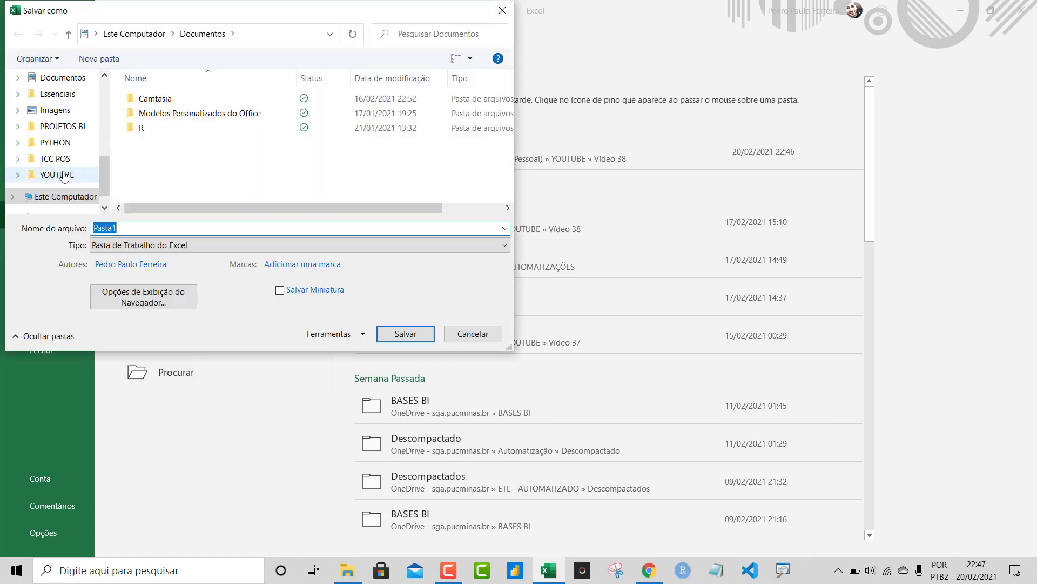
left_click(64, 176)
scroll(220, 169, "down", 5)
scroll(211, 172, "down", 5)
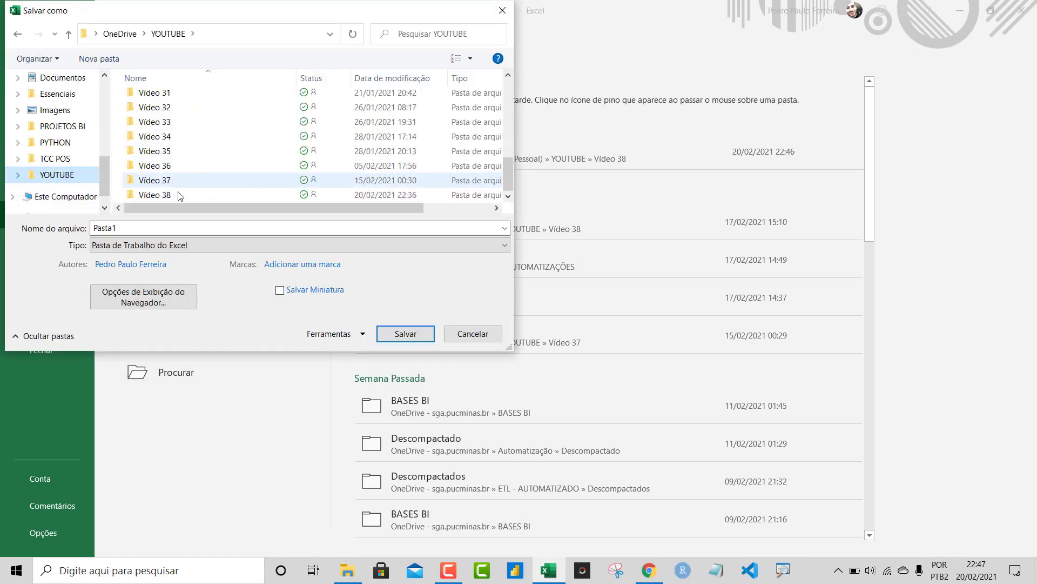
double_click(167, 196)
left_click(152, 224)
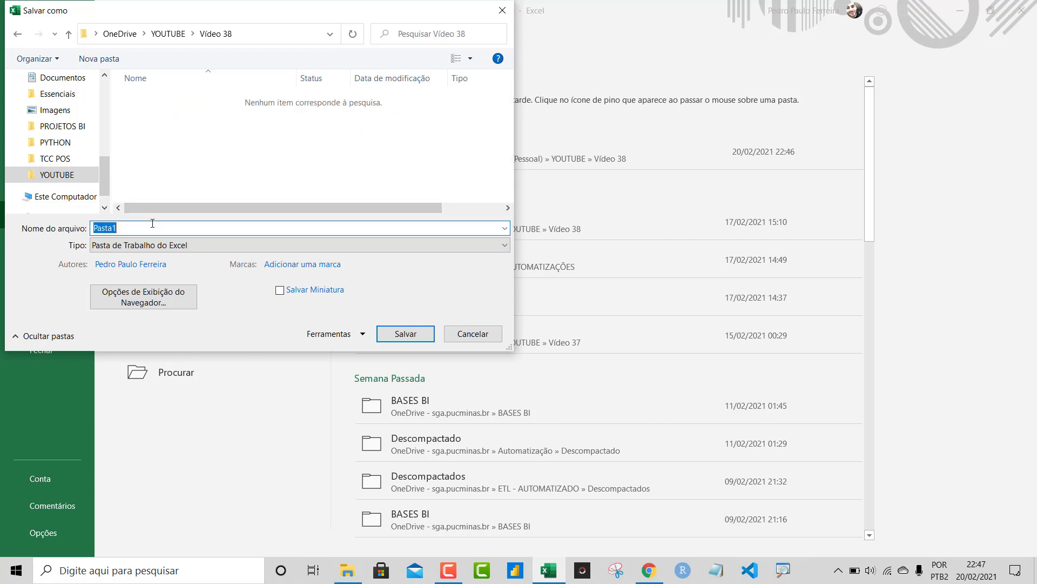
type("Modelo")
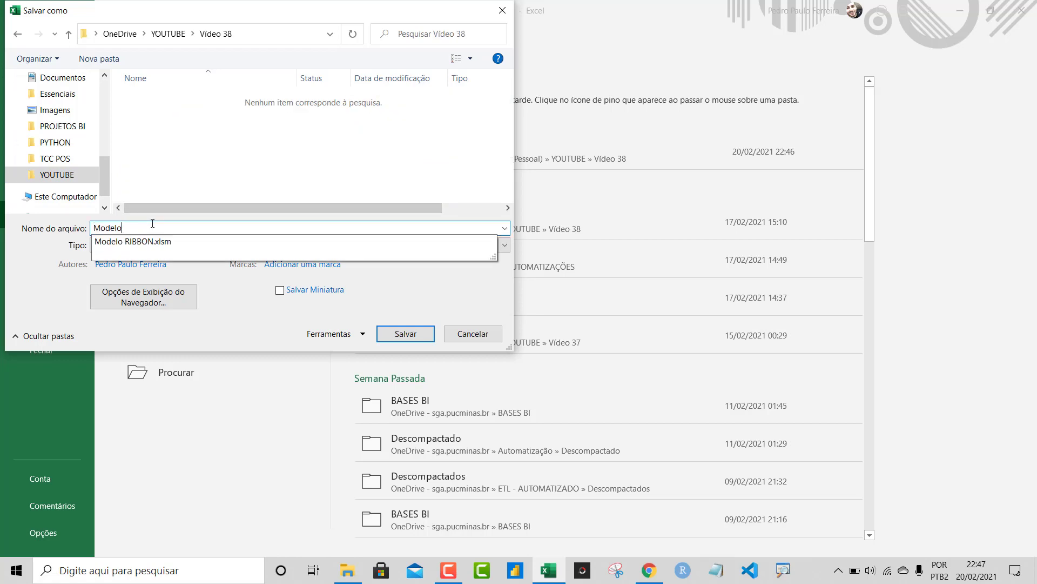
type("_Novo")
key("Return")
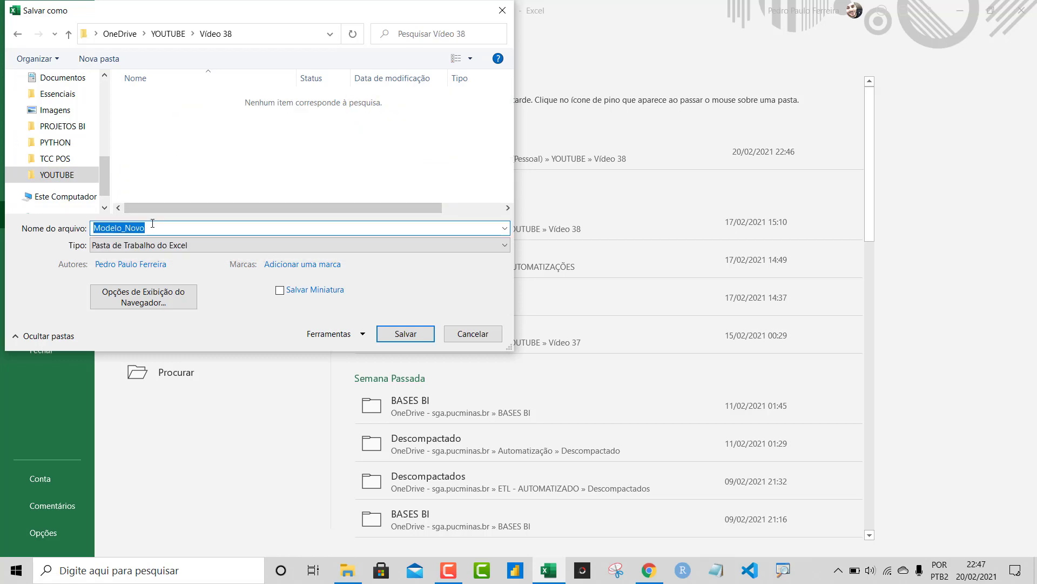
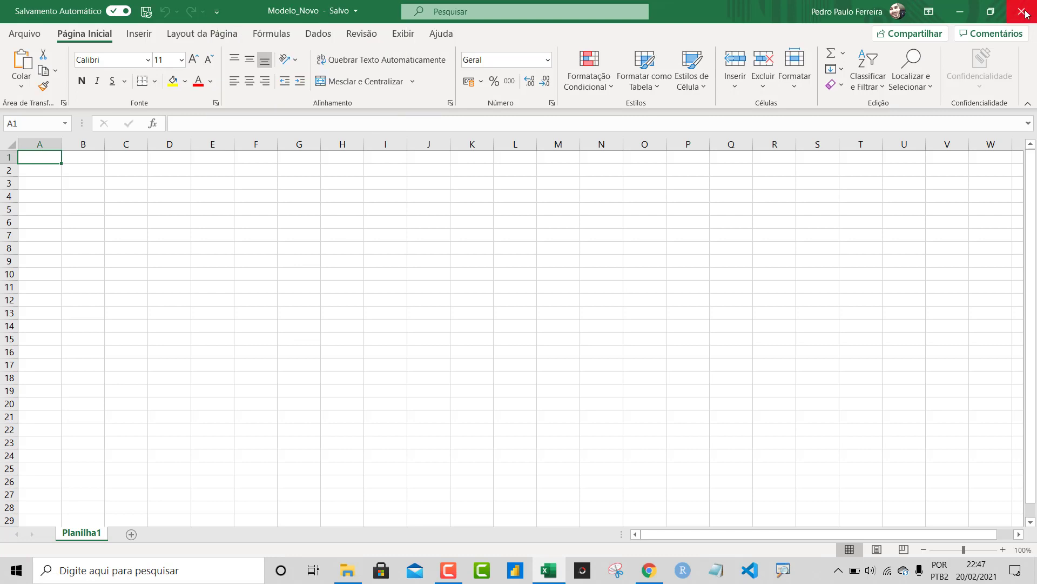
Step: Close Excel and copy all the customUI ribbon XML from Ribbon_Modelo.txt in Notepad
left_click(1021, 10)
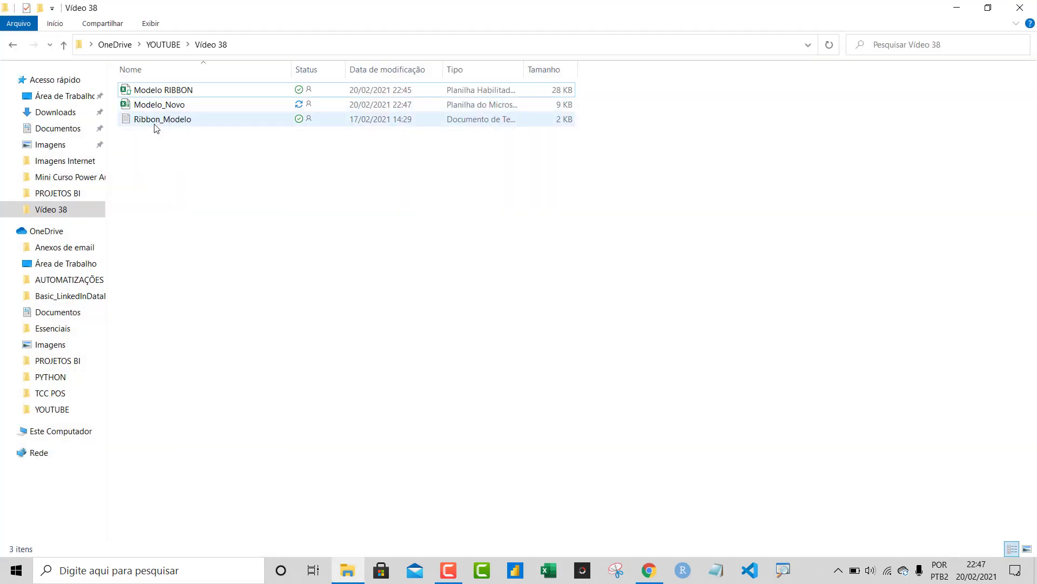
left_click(165, 120)
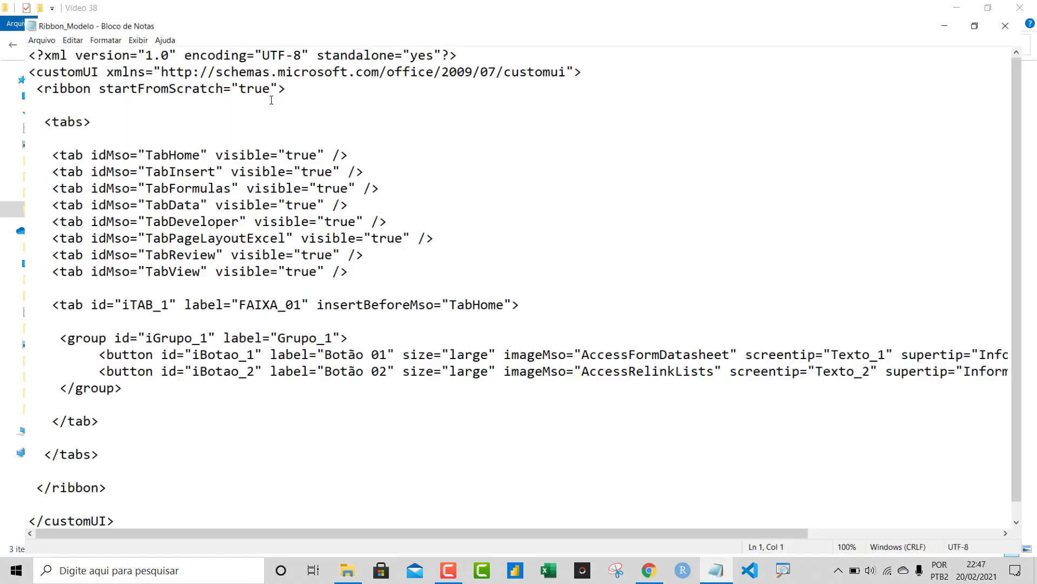
left_click_drag(116, 500, 1, 2)
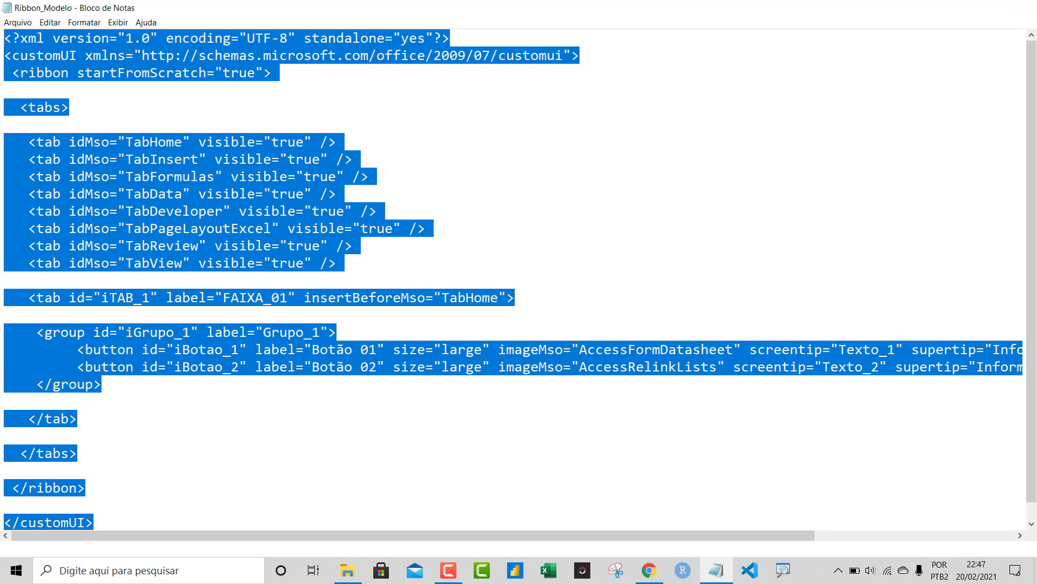
left_click(1020, 8)
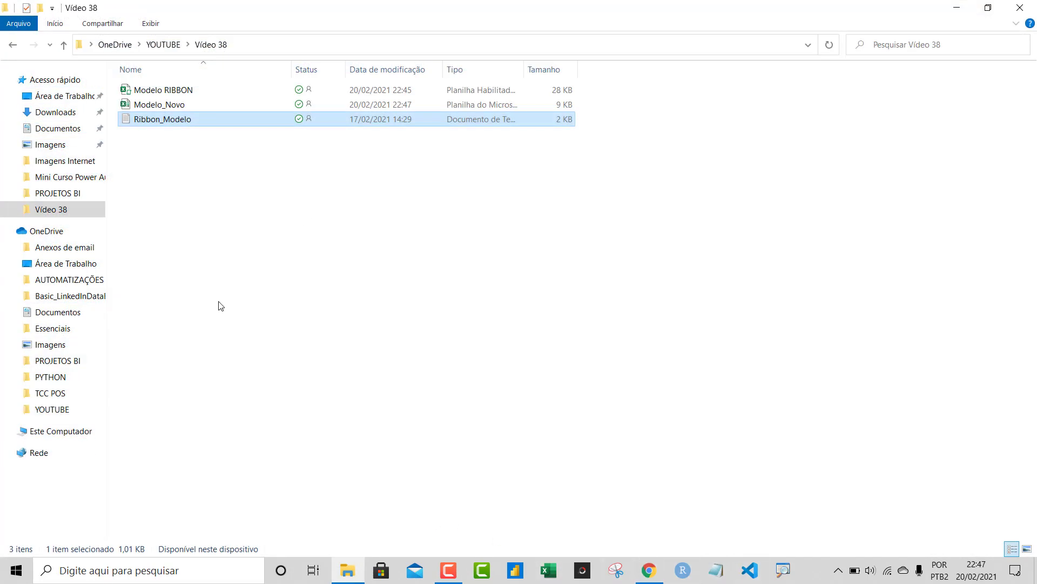
Step: Launch CustomUIEditor from Downloads > OfficeCustomUIEditorFiles, allowing the unverified app to run
left_click(41, 112)
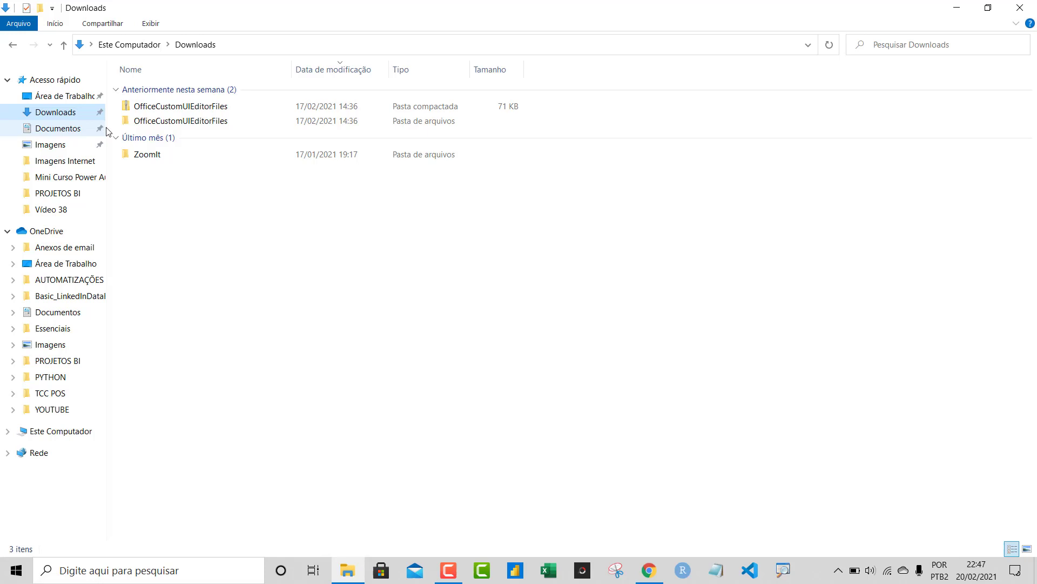
double_click(157, 122)
double_click(162, 120)
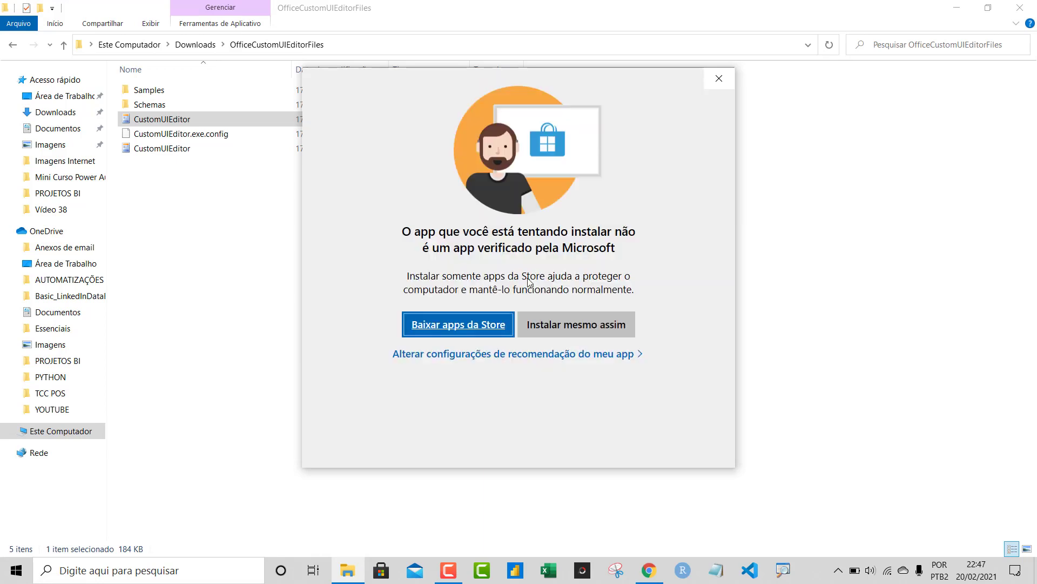
left_click(587, 331)
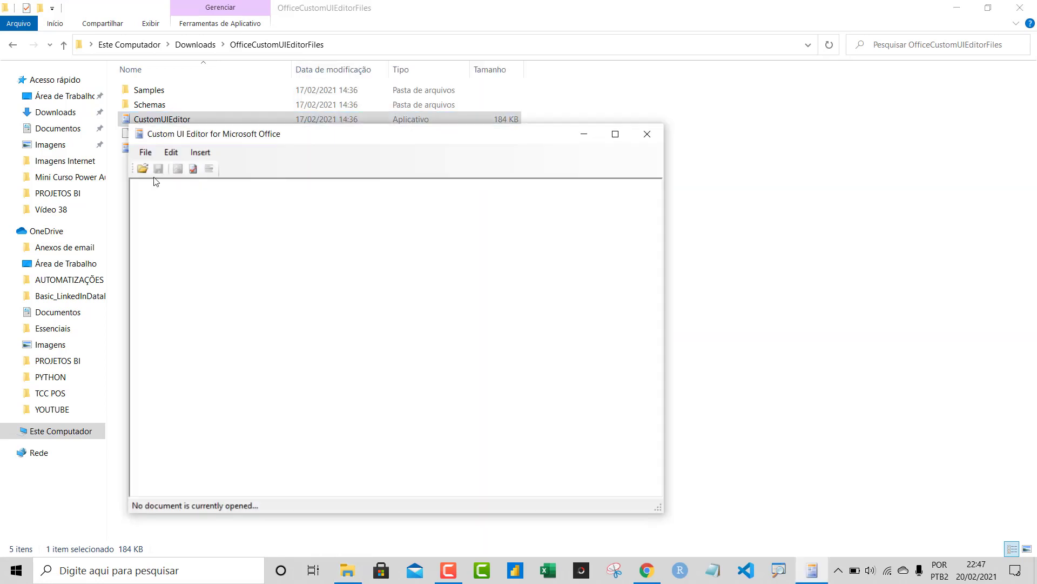
Step: Open Modelo_Novo.xlsx in the Custom UI Editor and maximize the window
left_click(146, 170)
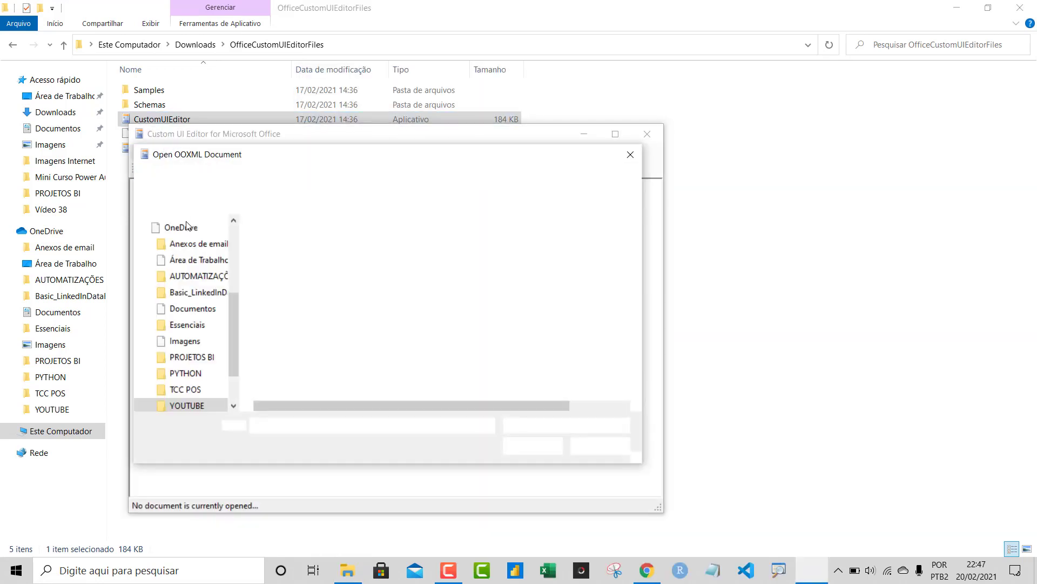
left_click(286, 257)
double_click(284, 258)
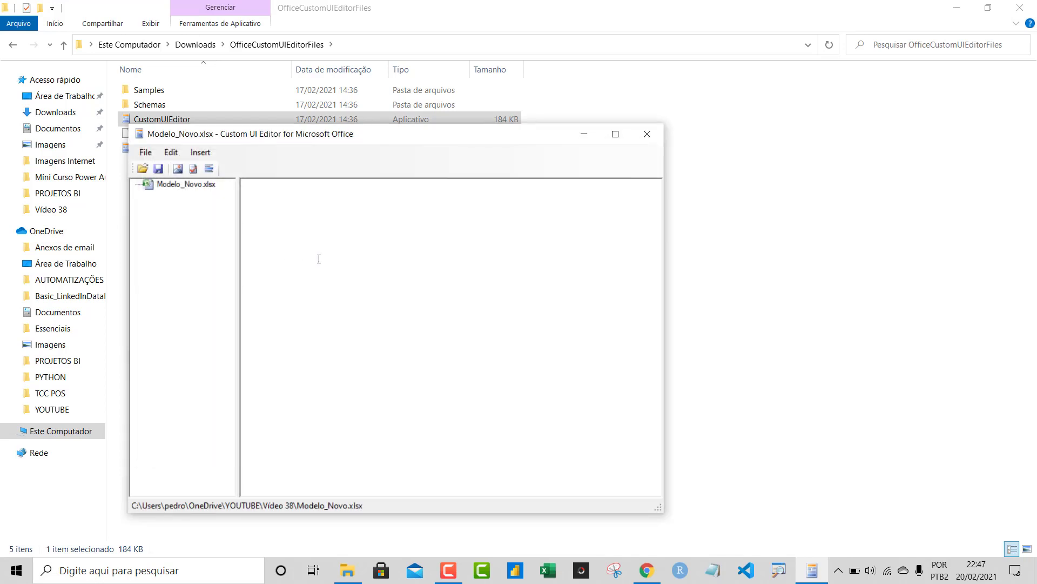
left_click(615, 133)
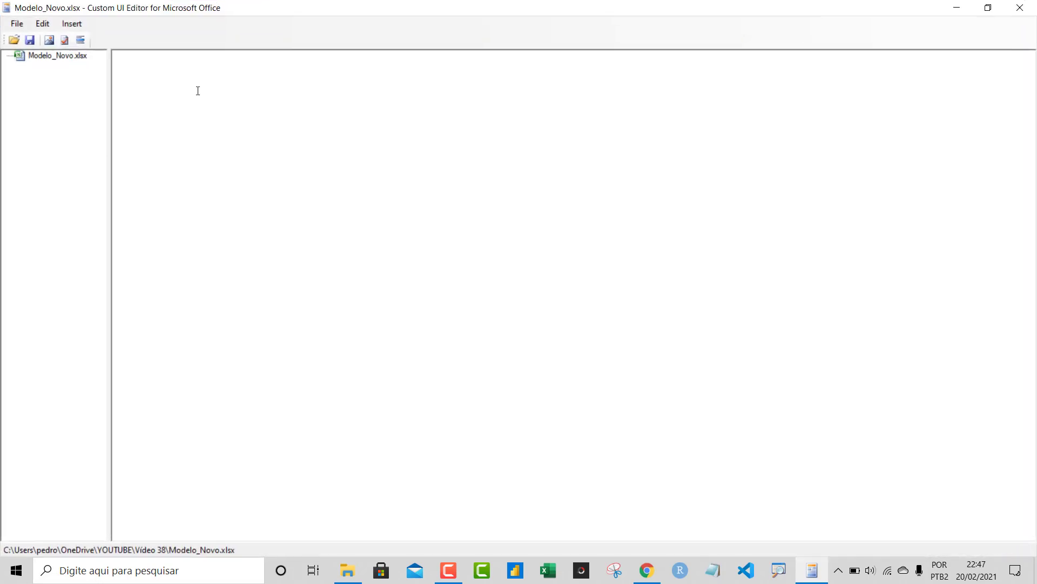
Step: Paste the copied ribbon XML into Modelo_Novo's custom UI pane
key("ctrl+v")
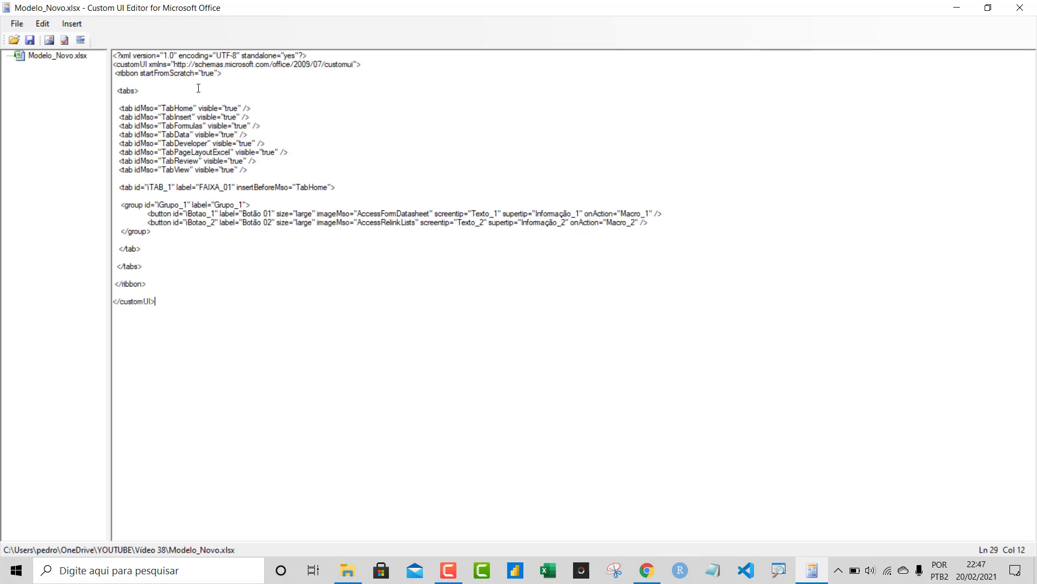
left_click(353, 328)
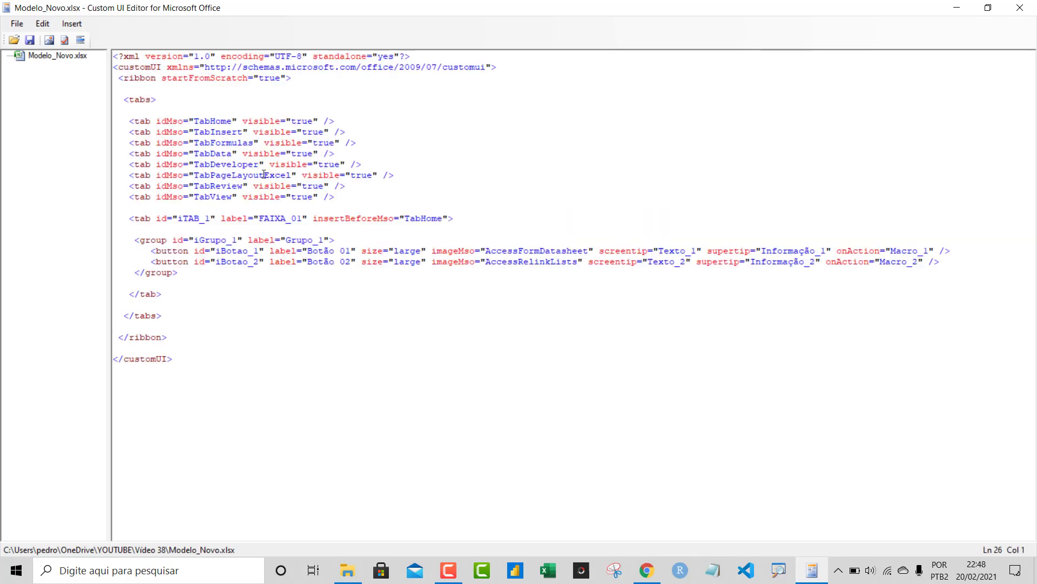
left_click(292, 242)
left_click(200, 123)
left_click(221, 164)
Step: Change visible to false for TabHome, TabInsert, TabFormulas and TabData
double_click(308, 123)
type("fal")
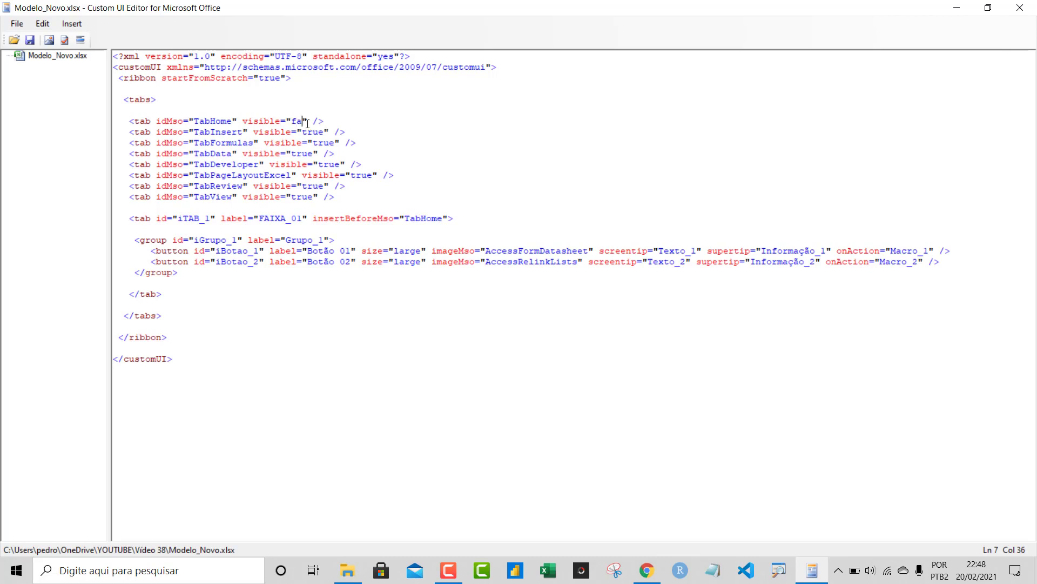
type("se")
double_click(304, 122)
key("ctrl+c")
double_click(310, 133)
key("ctrl+v")
double_click(324, 143)
key("ctrl+v")
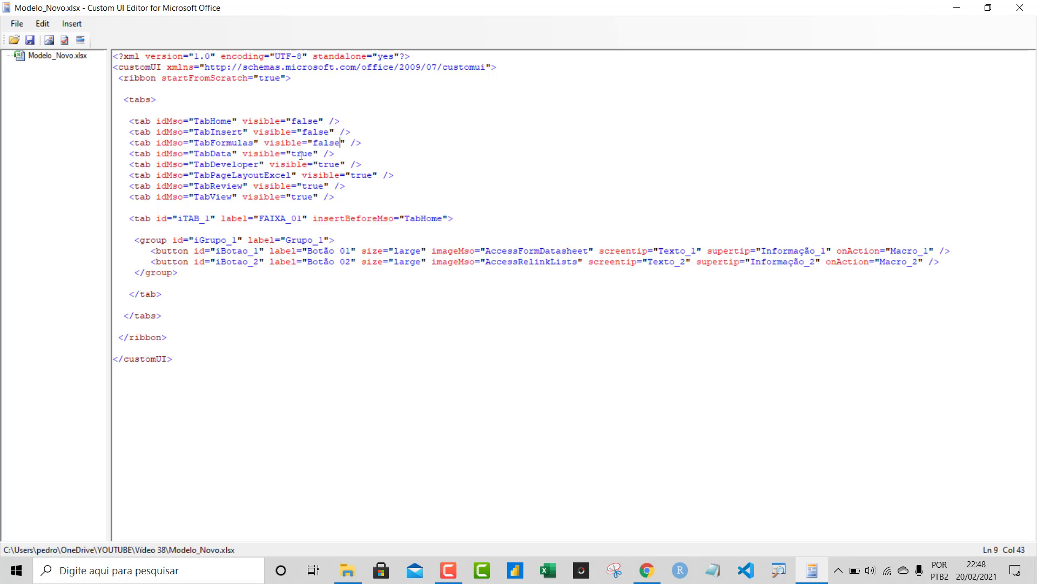
double_click(302, 155)
key("ctrl+v")
Step: Set visible=false on the remaining tabs, including TabPageLayoutExcel, TabReview and TabView
type("false")
double_click(361, 175)
type("false")
double_click(312, 186)
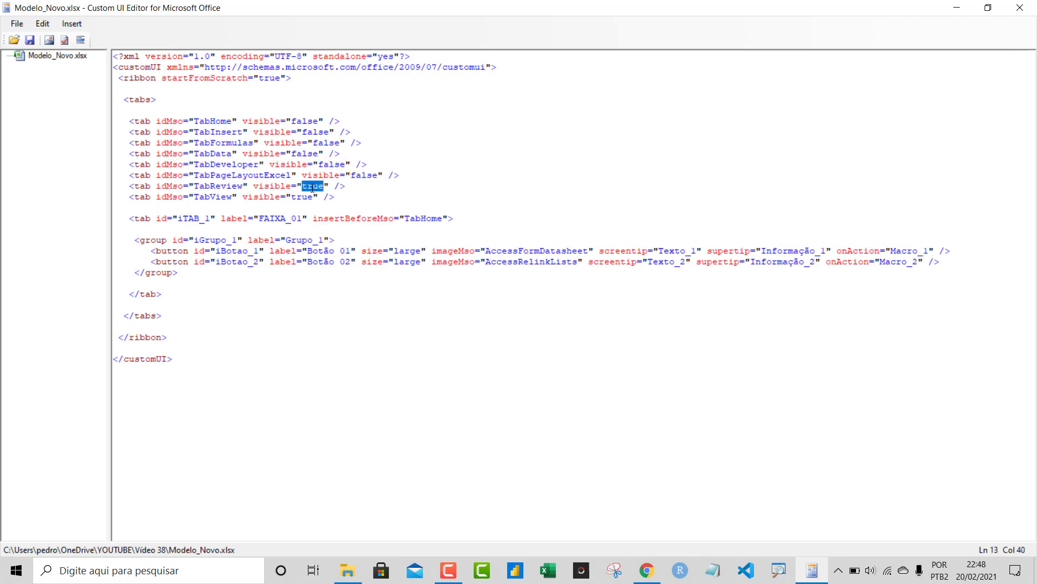
type("false")
double_click(301, 197)
type("false")
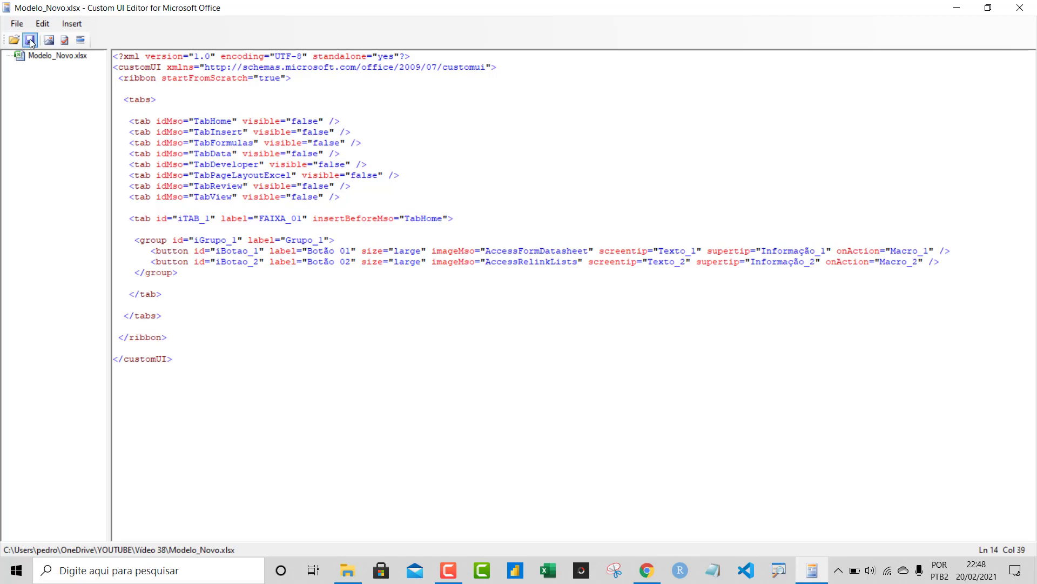
Step: Open Modelo_Novo from the Vídeo 38 folder in Excel
left_click(957, 8)
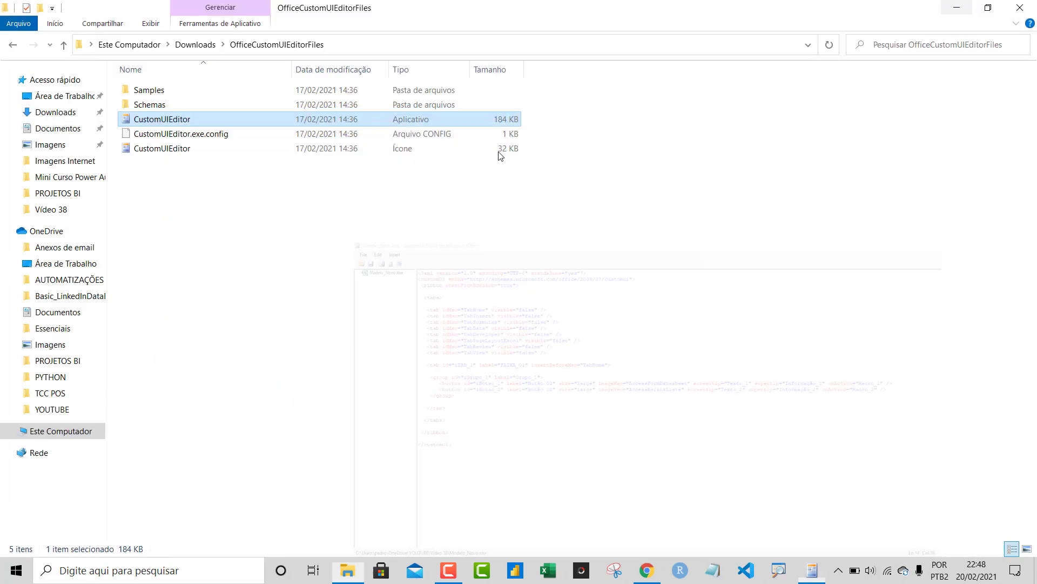
left_click(60, 211)
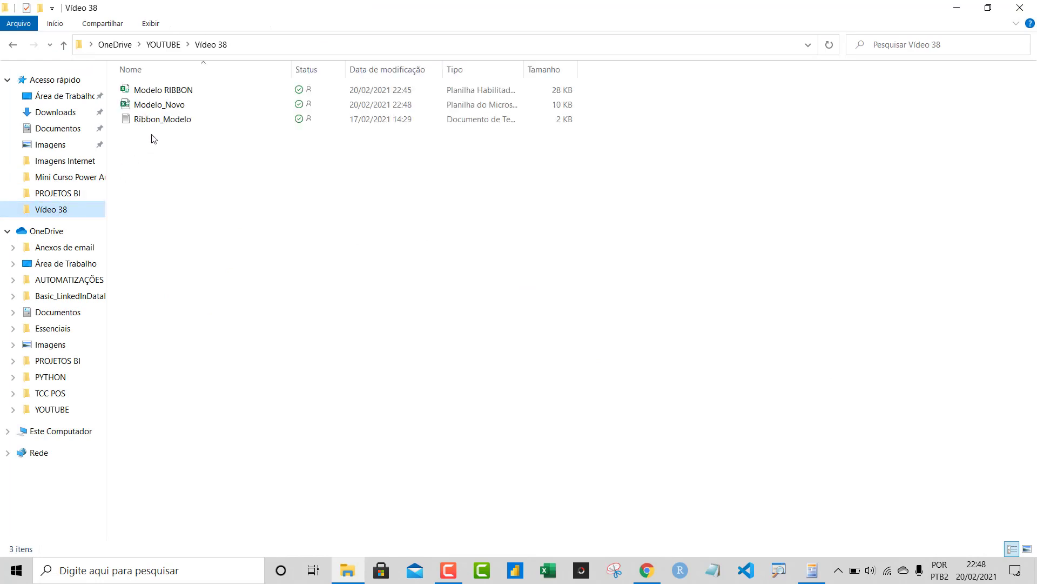
left_click(163, 111)
double_click(163, 112)
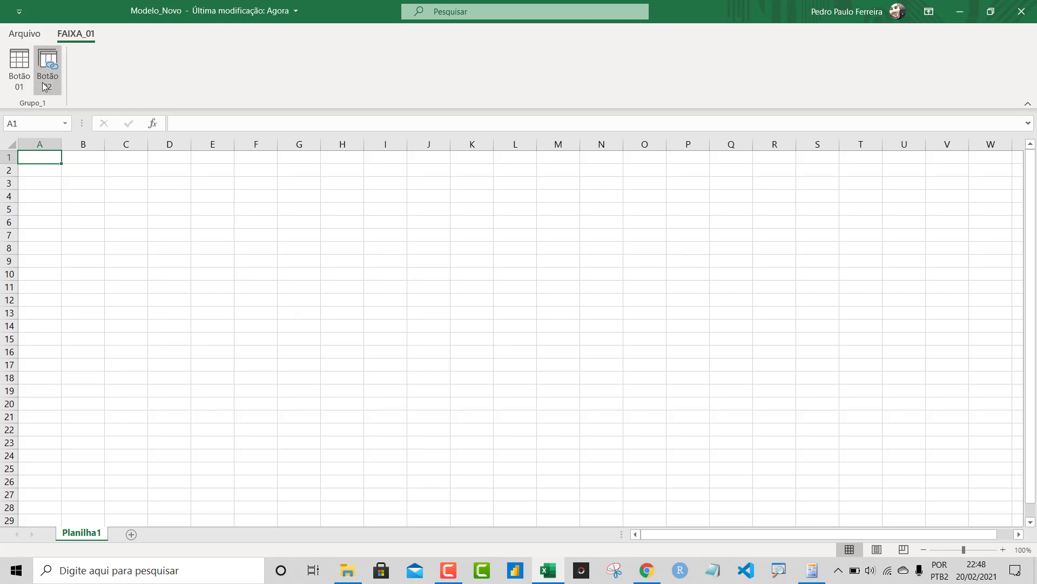
Step: Try Botão 01 on FAIXA_01, dismiss the missing Macro_1 warning, and close Excel
left_click(19, 70)
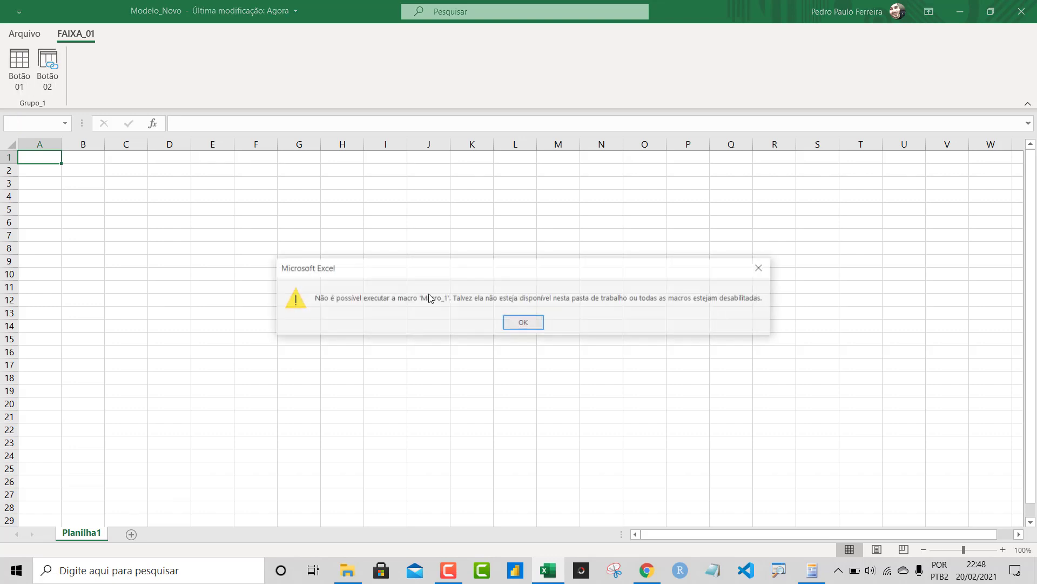
left_click(522, 322)
key("alt+F4")
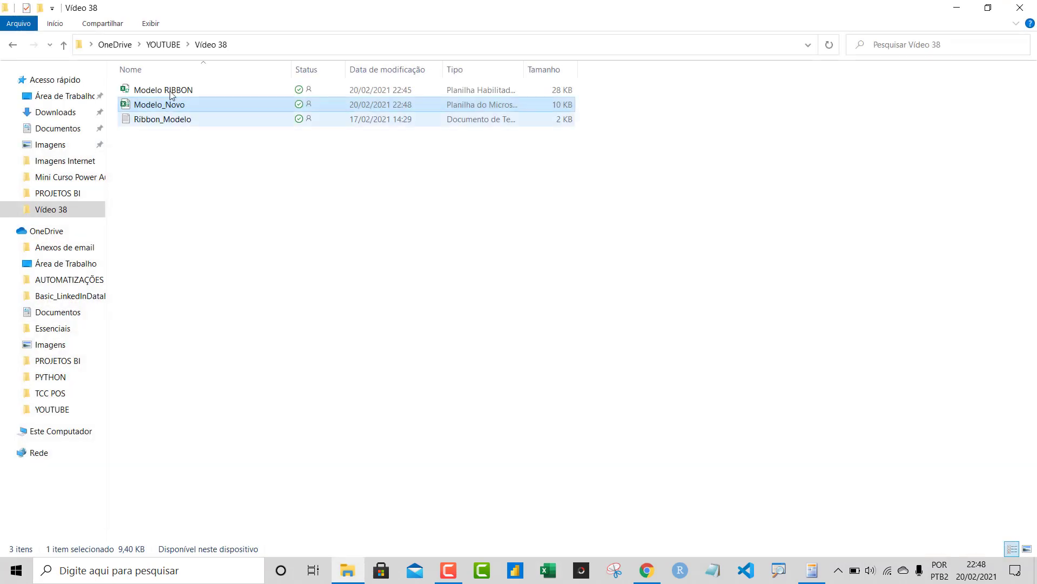
Step: Open Modelo RIBBON in Excel to view its RECURSOS tab, close it, and return to Custom UI Editor
left_click(171, 92)
double_click(171, 92)
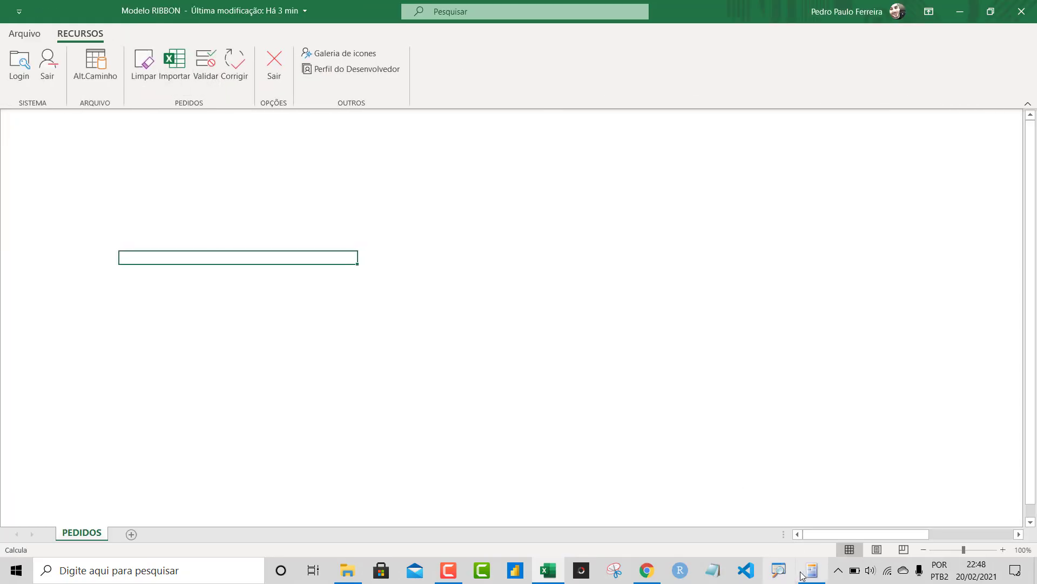
left_click(812, 570)
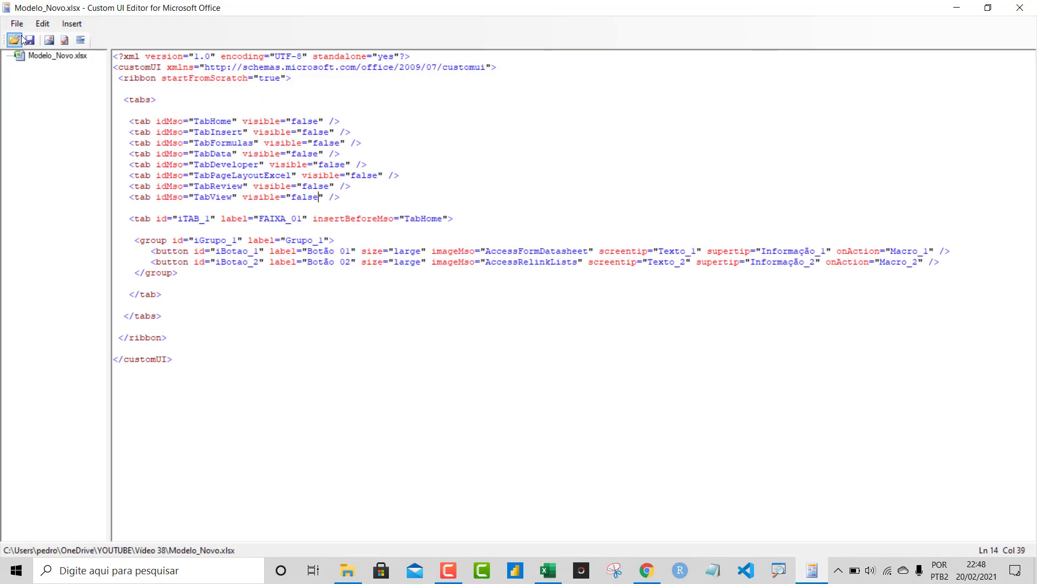
left_click(548, 570)
left_click(1023, 8)
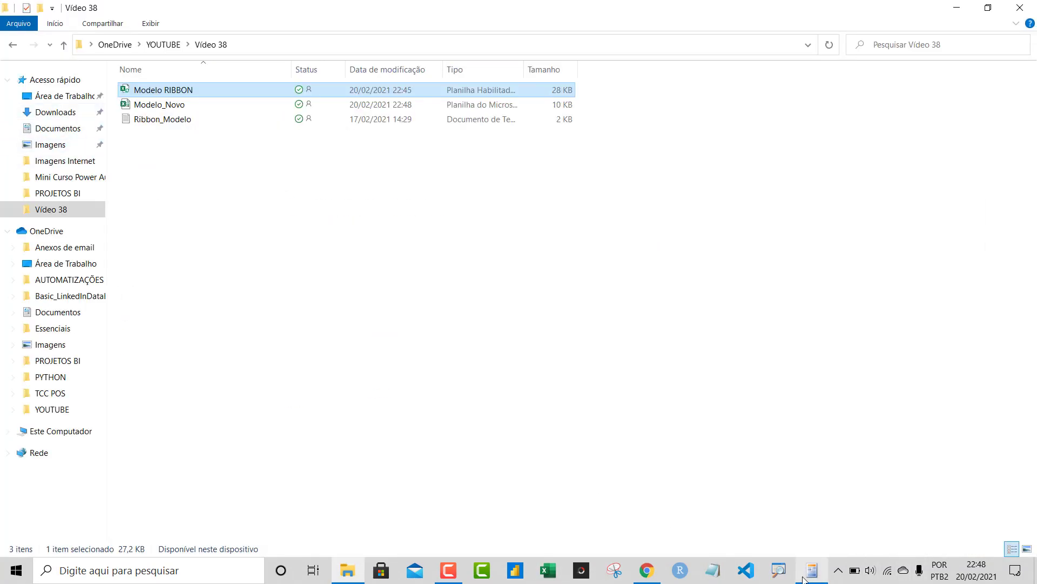
left_click(812, 570)
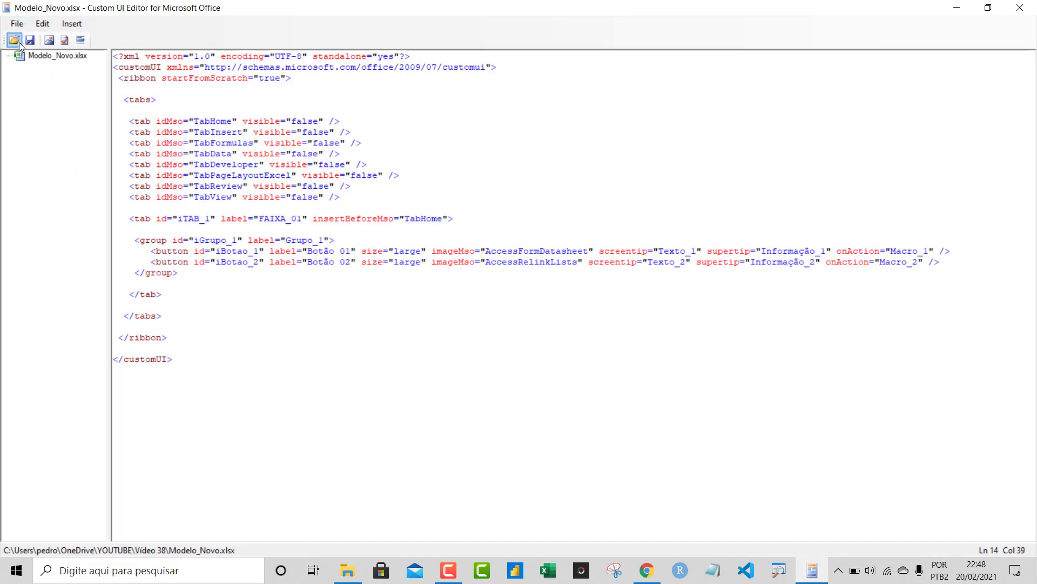
Step: Open Modelo RIBBON's ribbon XML and review the Login_Sistema, Sair_Sistema and Atualizar_Parametros callbacks
left_click(18, 42)
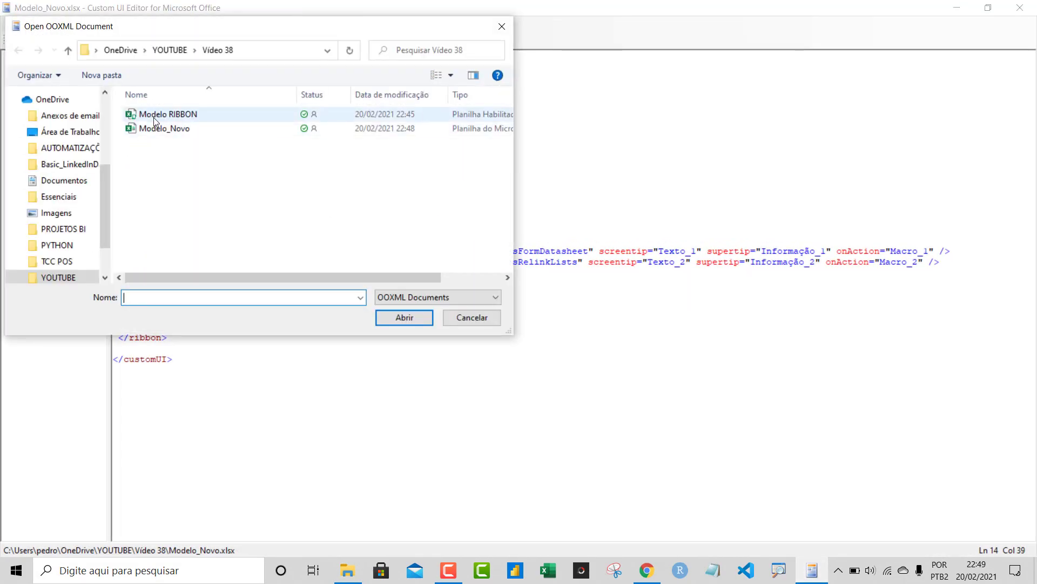
double_click(155, 116)
scroll(408, 373, "down", 2)
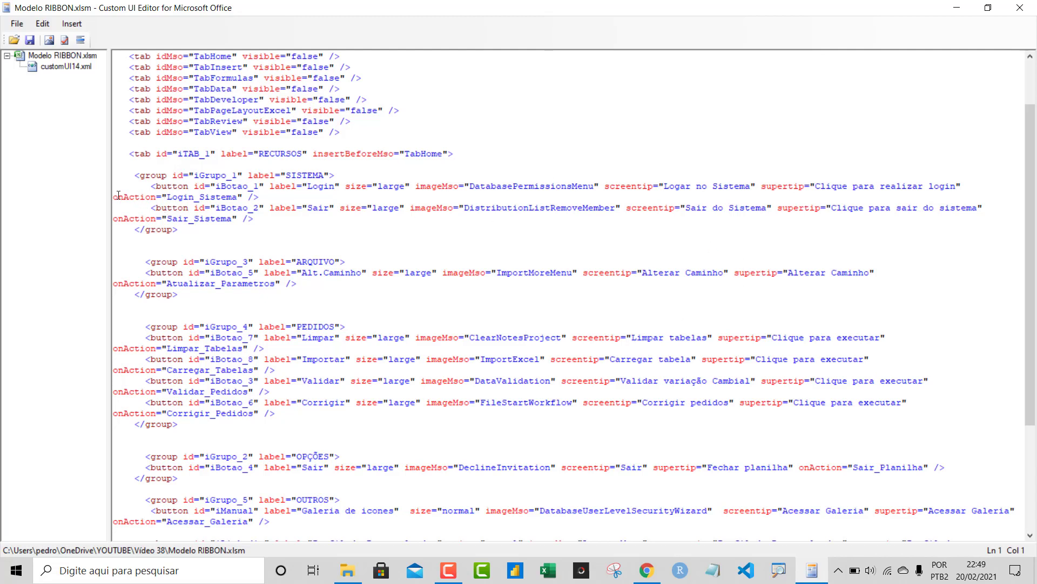
left_click_drag(115, 196, 232, 200)
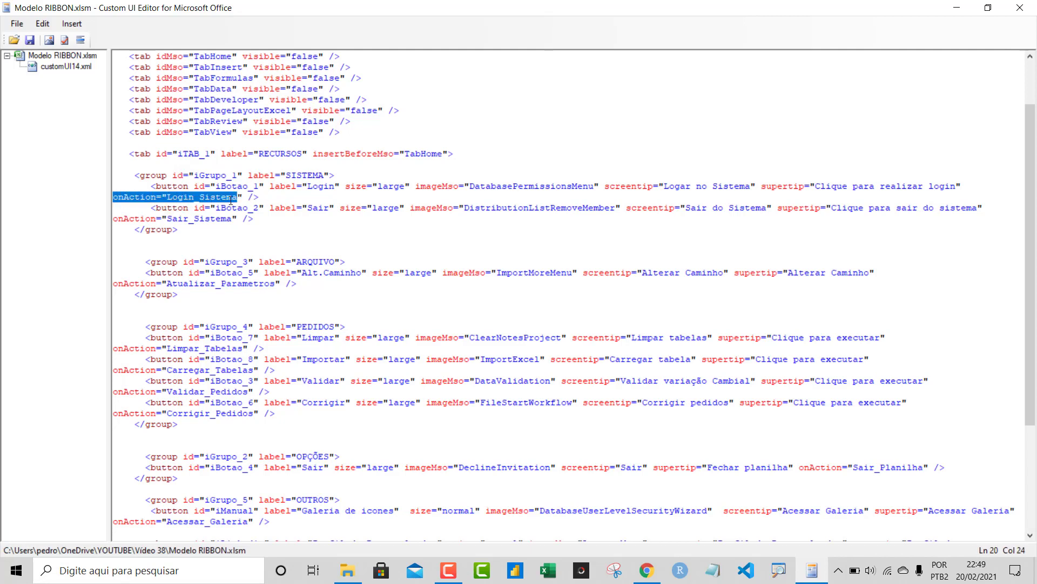
double_click(203, 218)
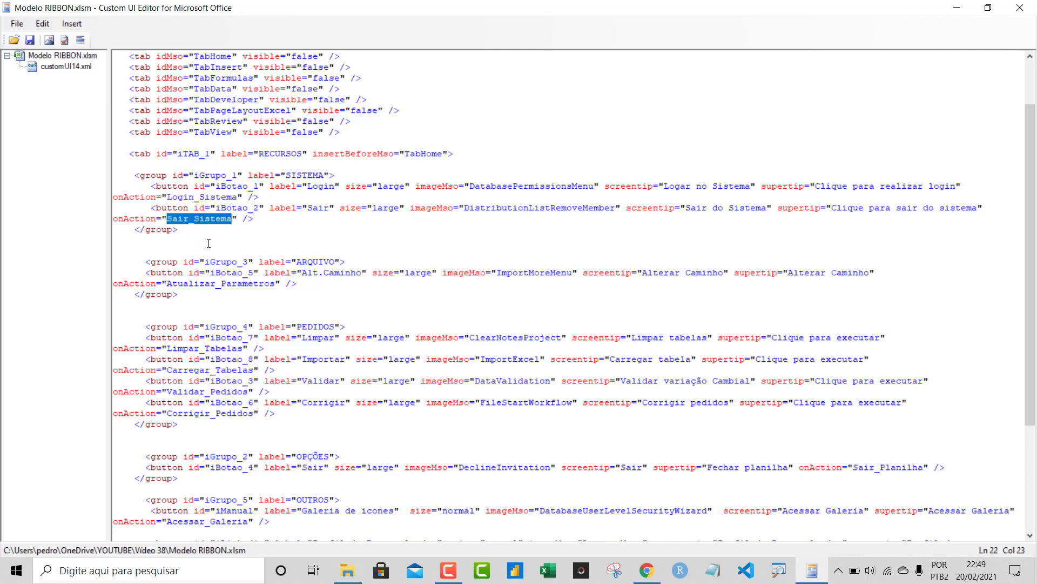
left_click(207, 282)
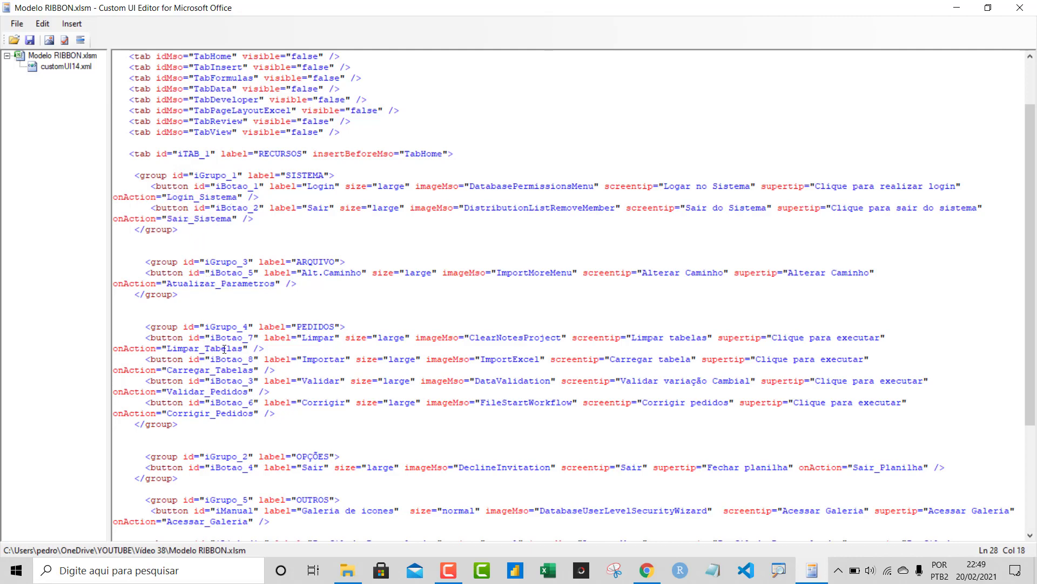
scroll(225, 348, "down", 1)
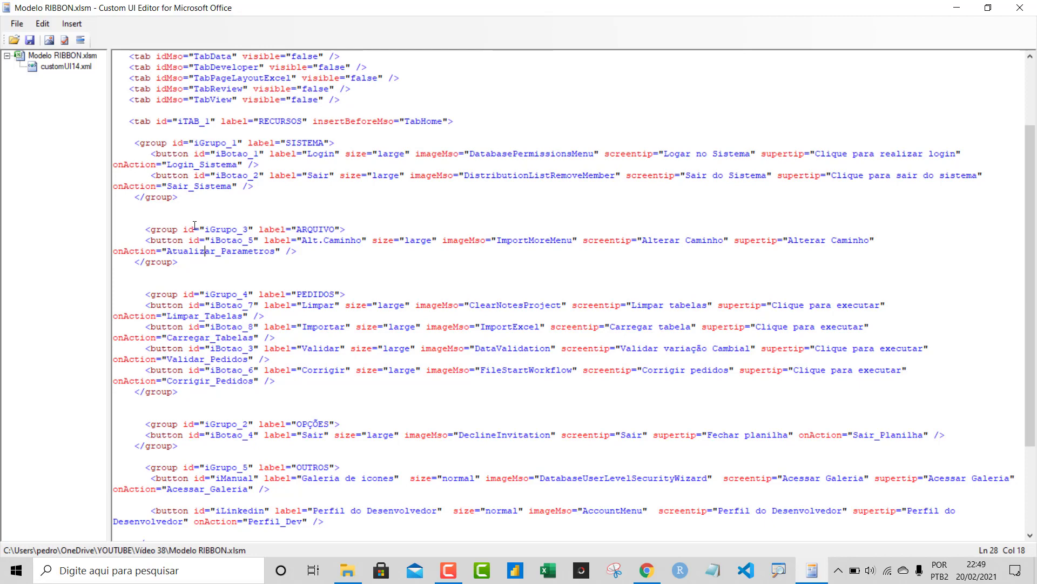
scroll(193, 224, "down", 3)
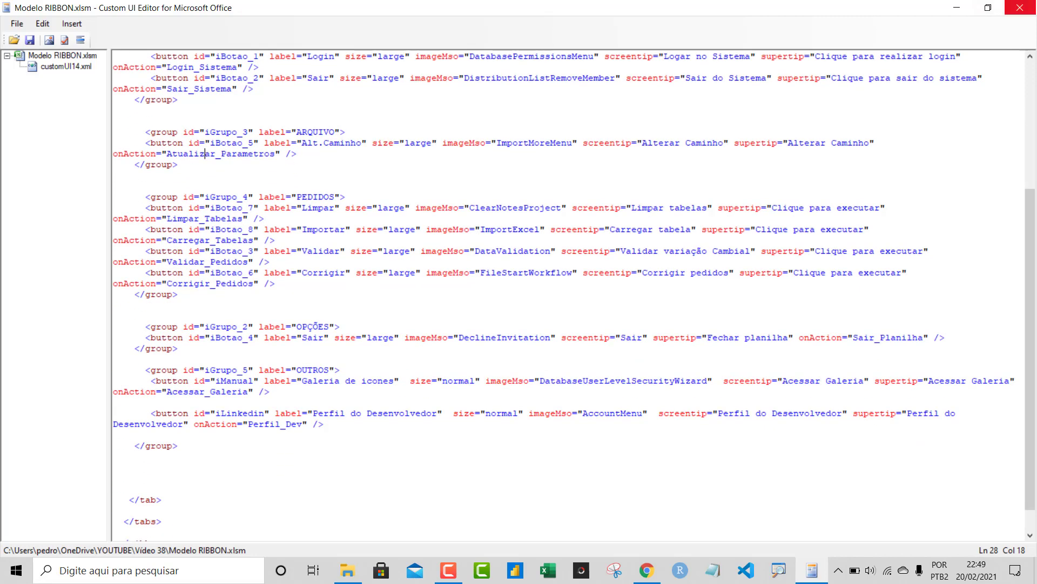
Step: Close Custom UI Editor, open Modelo RIBBON in Excel, and launch the VBA editor with Alt+F11
left_click(1020, 8)
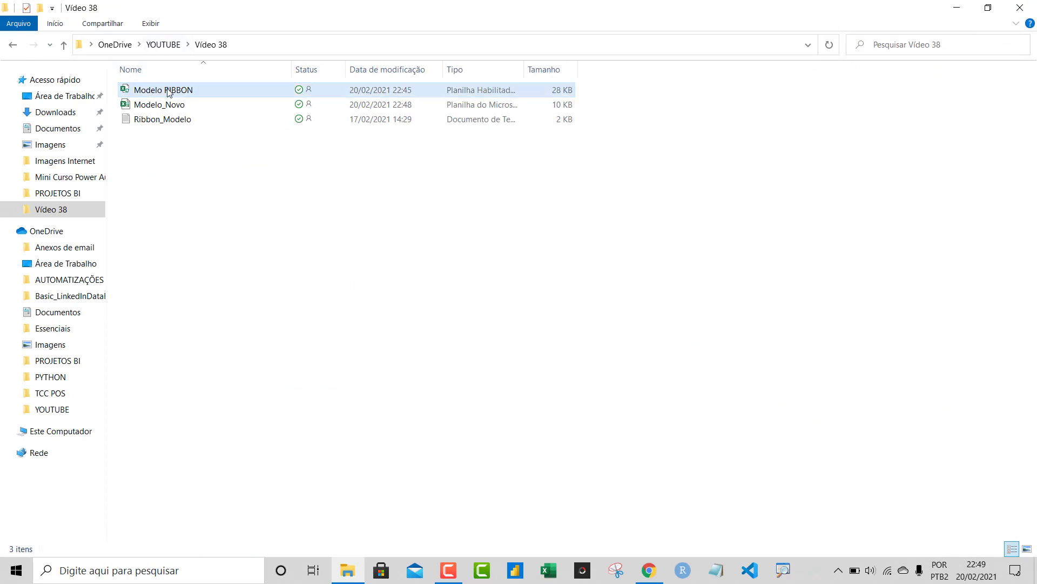
left_click(168, 92)
double_click(168, 92)
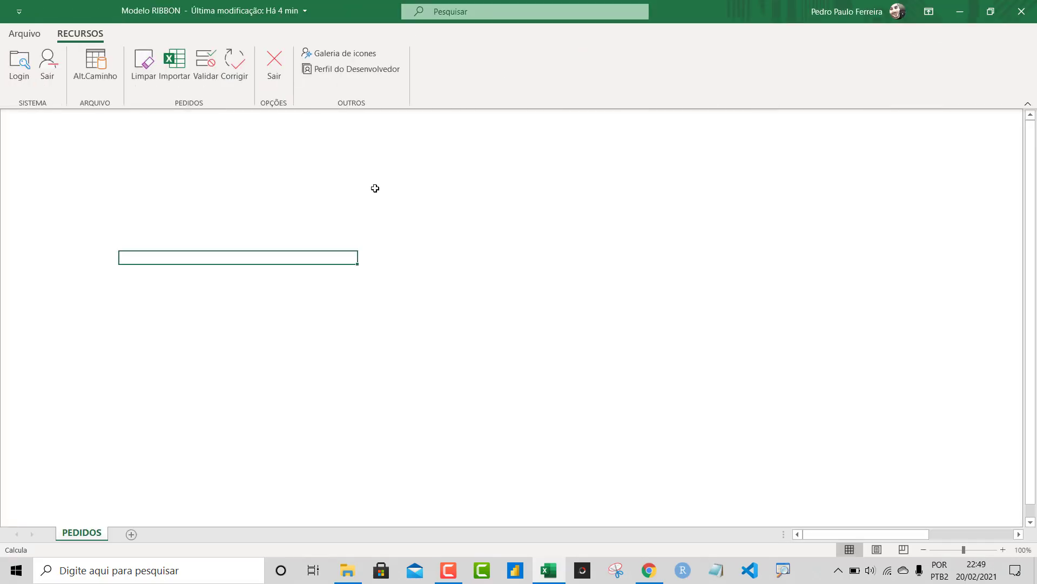
key("alt+F11")
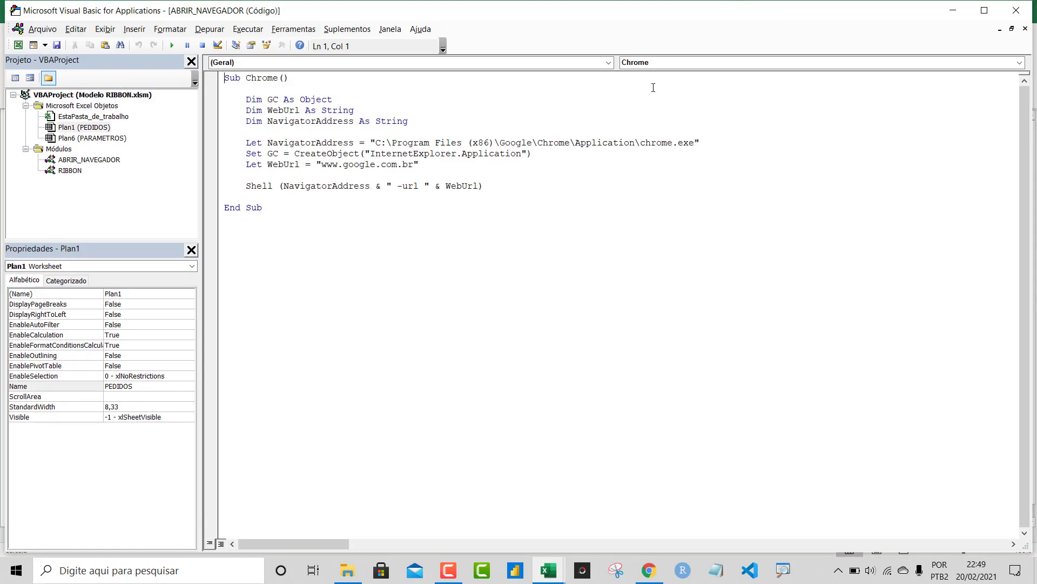
Step: Open the RIBBON module and review the Login_Sistema and Sair_Sistema IRibbonControl callback signatures
left_click(997, 18)
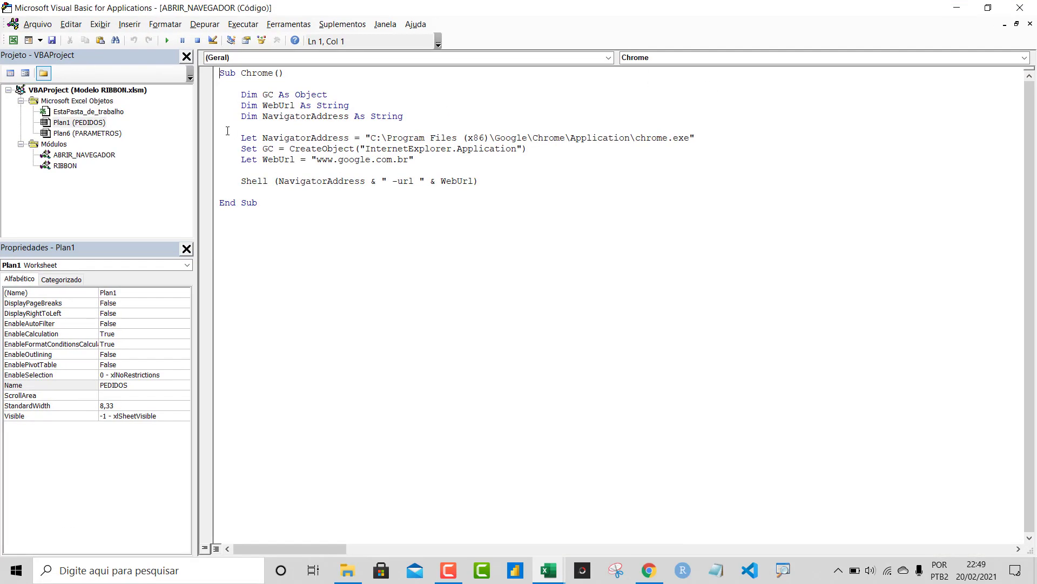
double_click(64, 165)
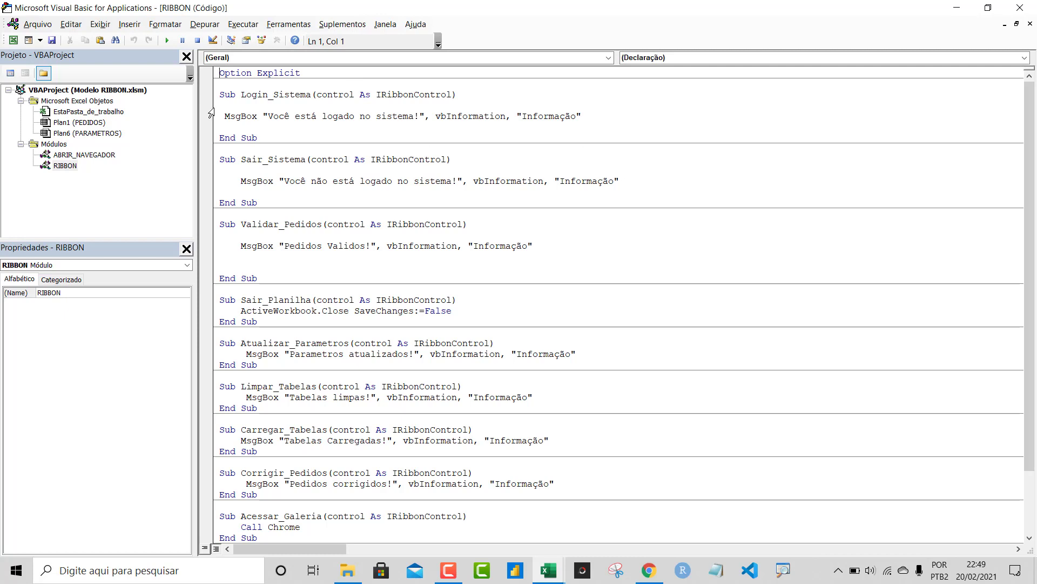
double_click(224, 95)
left_click_drag(249, 101, 266, 135)
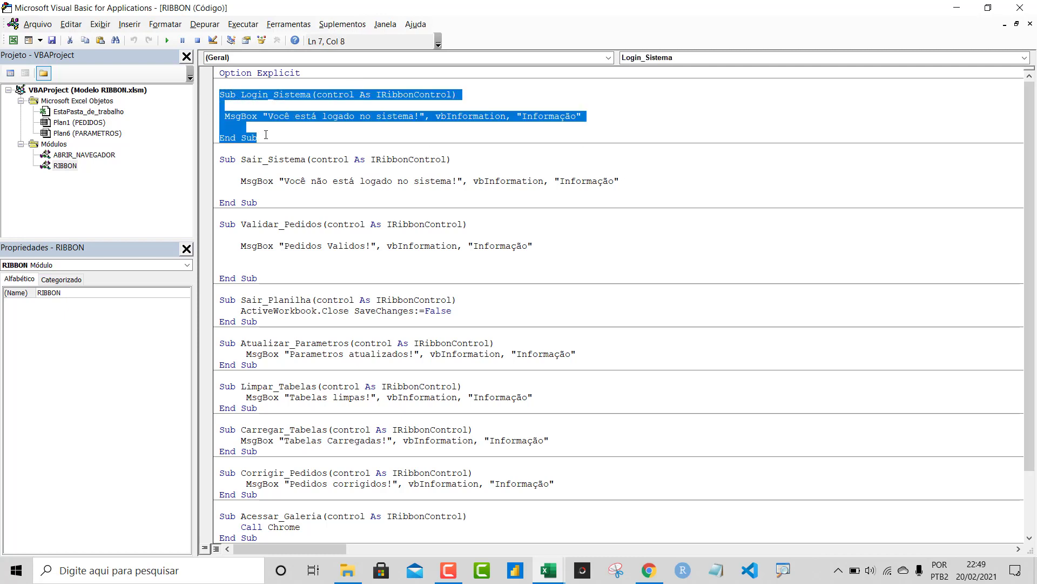
left_click(287, 108)
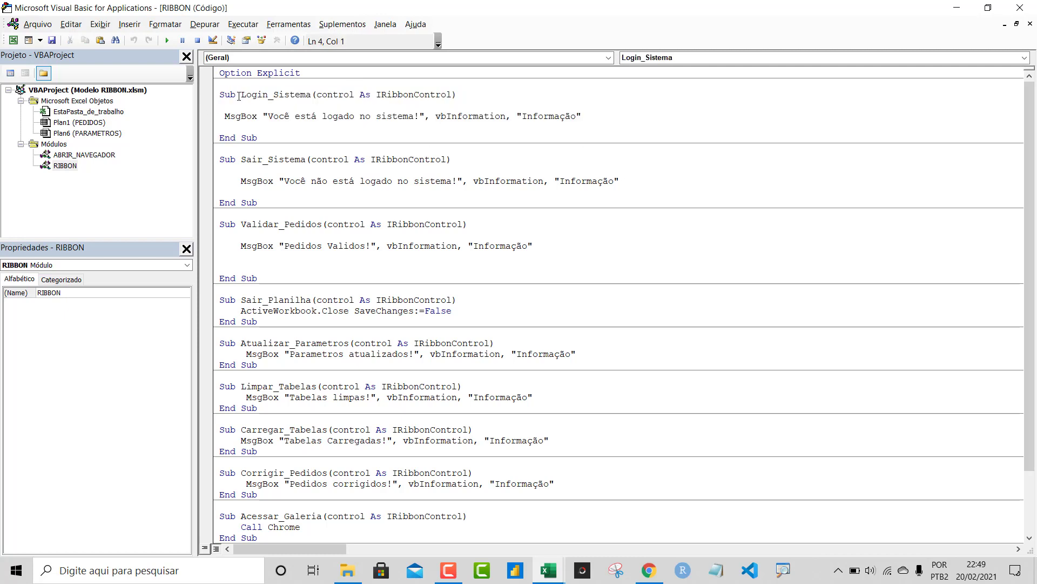
left_click_drag(241, 96, 311, 95)
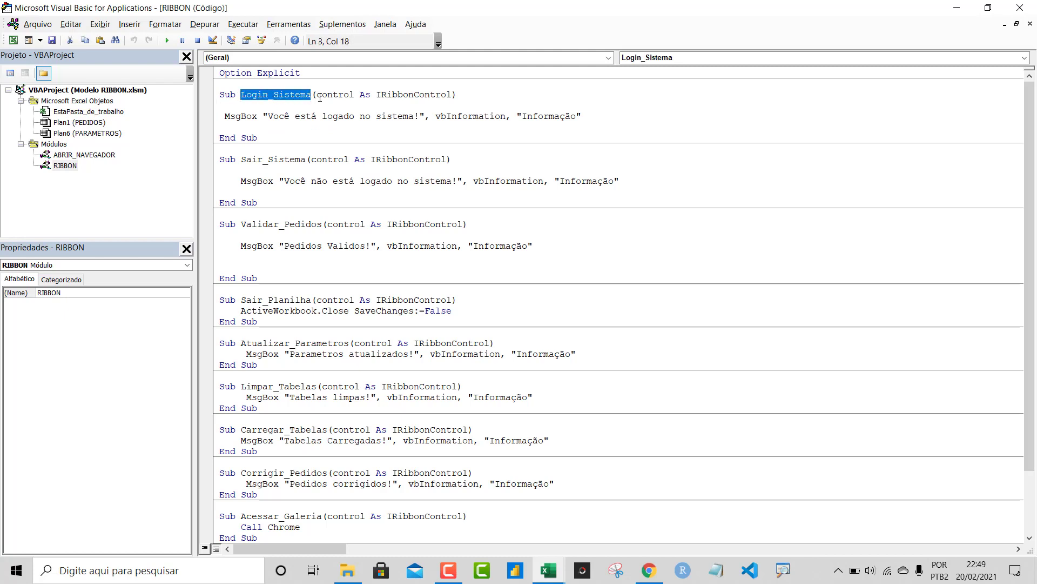
left_click_drag(242, 160, 294, 160)
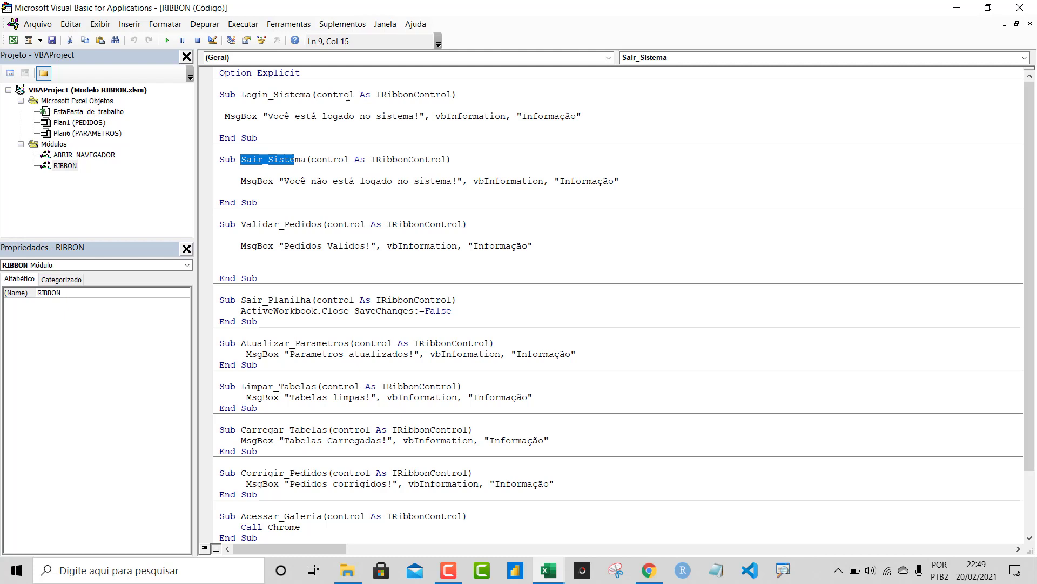
mouse_move(312, 95)
left_mouse_down()
mouse_move(503, 97)
mouse_move(314, 96)
left_mouse_up()
left_click(504, 96)
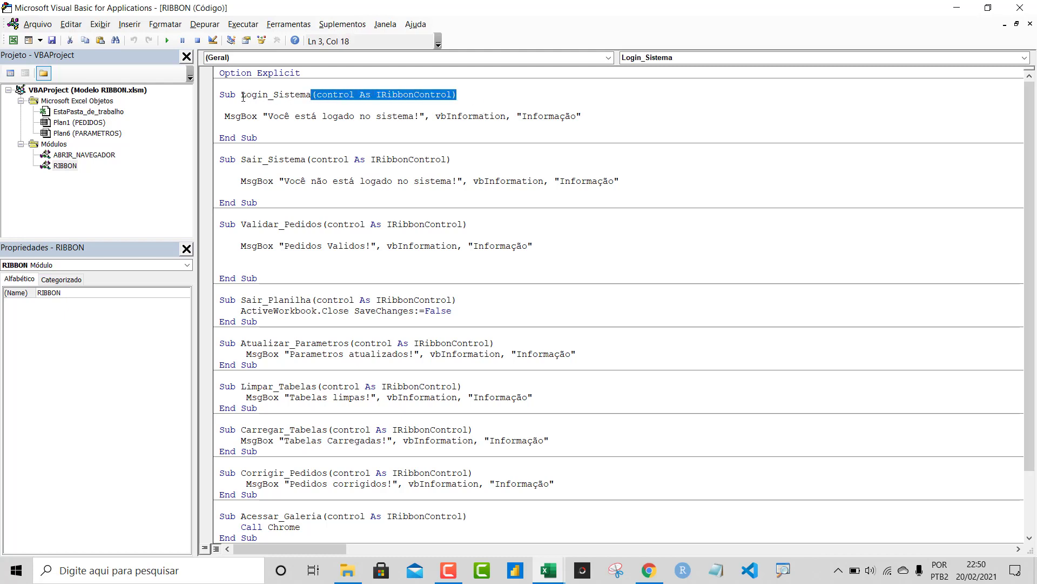
left_click_drag(242, 95, 311, 96)
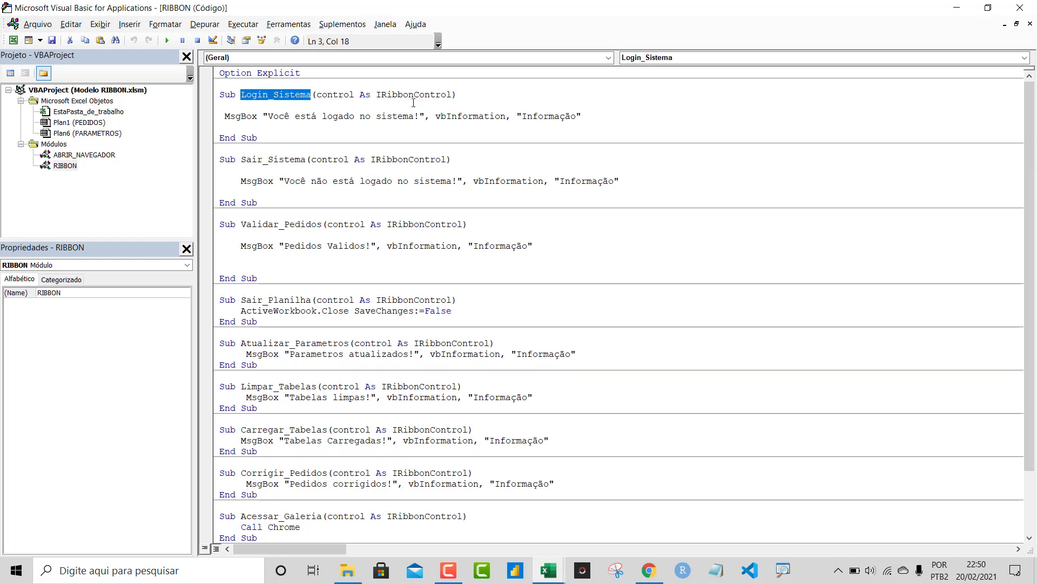
Step: Review the login/logout MsgBox lines, Perfil_Dev hyperlink, and ABRIR_NAVEGADOR's Chrome procedure
left_click_drag(603, 117, 224, 119)
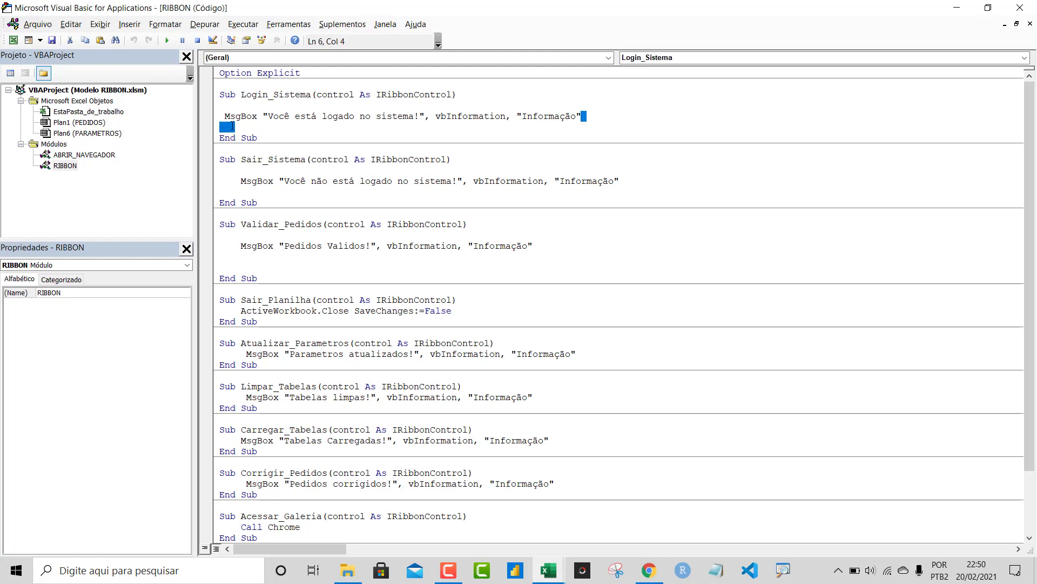
left_click_drag(651, 179, 242, 180)
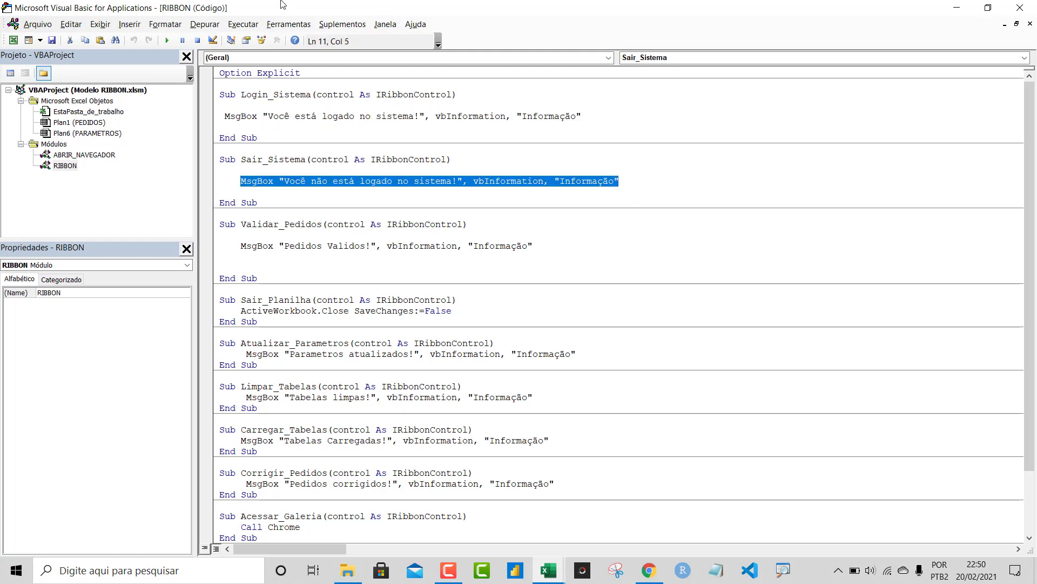
scroll(371, 516, "down", 3)
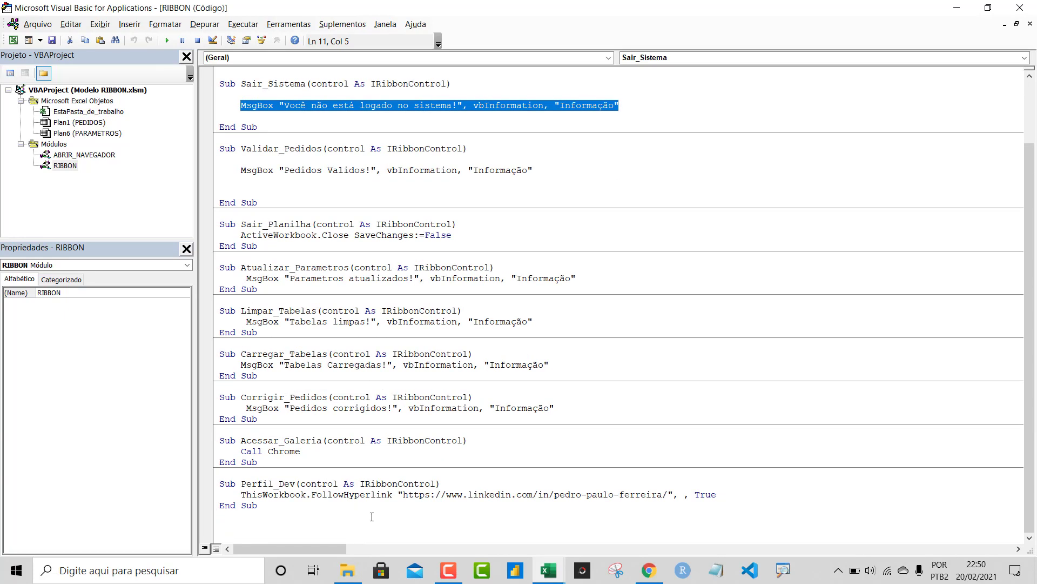
left_click_drag(728, 497, 224, 495)
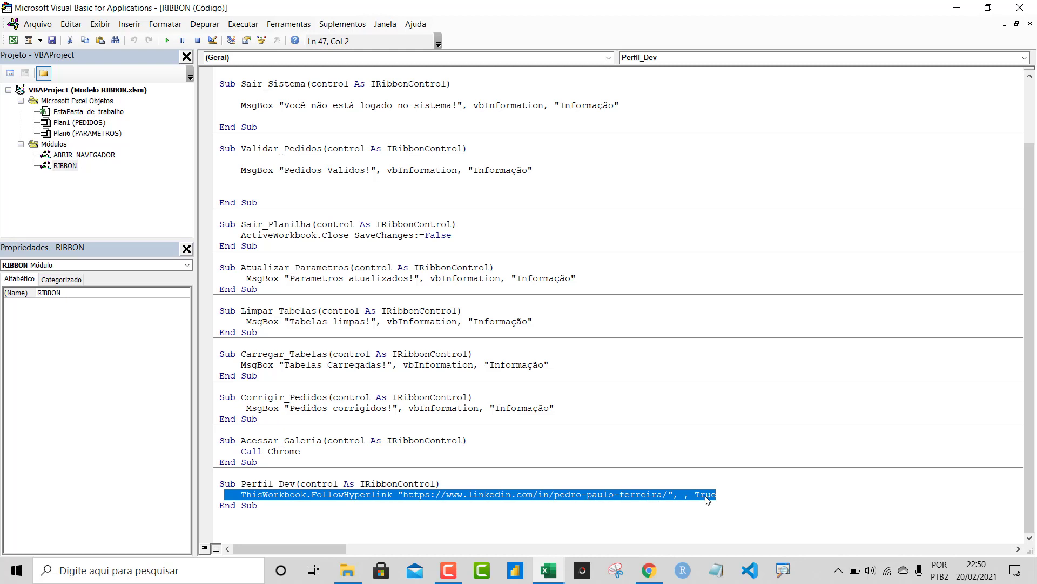
left_click_drag(306, 451, 241, 451)
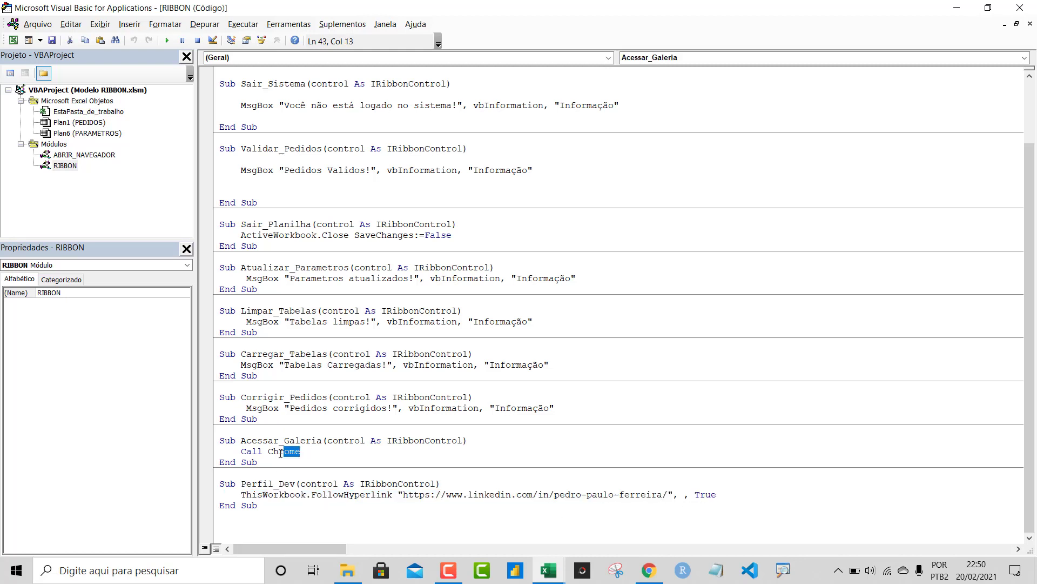
double_click(88, 155)
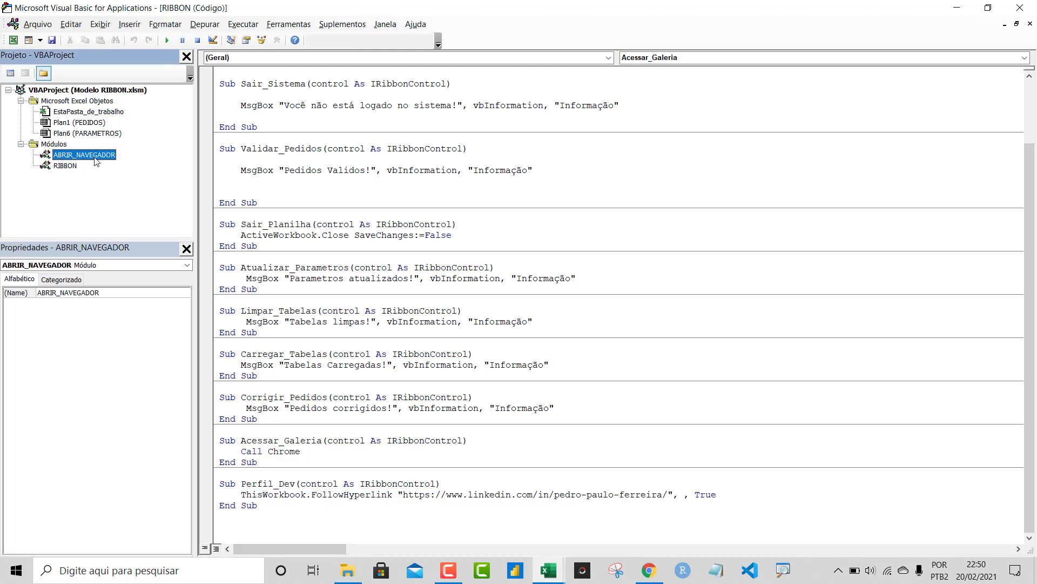
left_click_drag(330, 226, 219, 70)
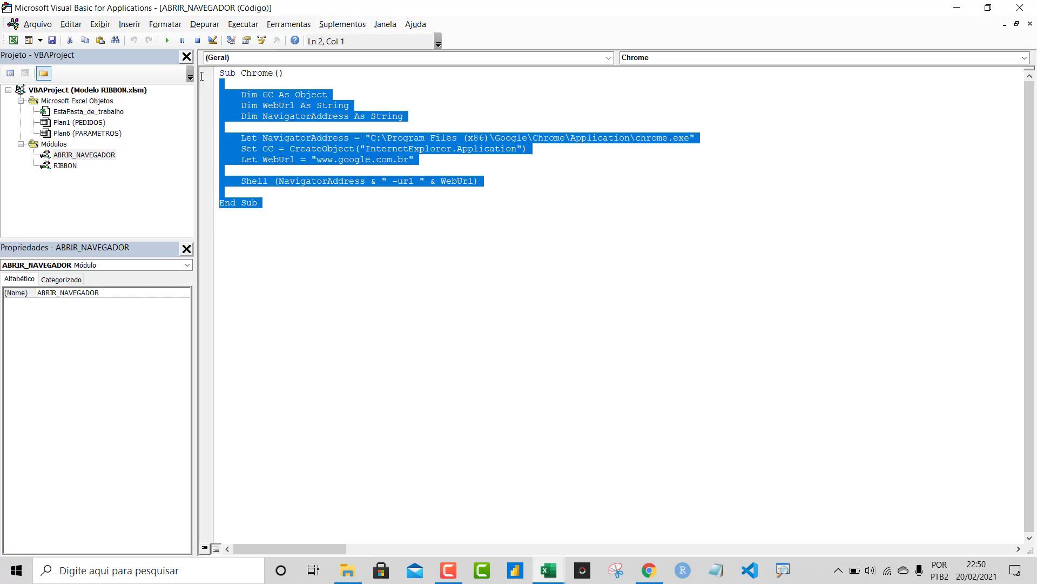
left_click(475, 234)
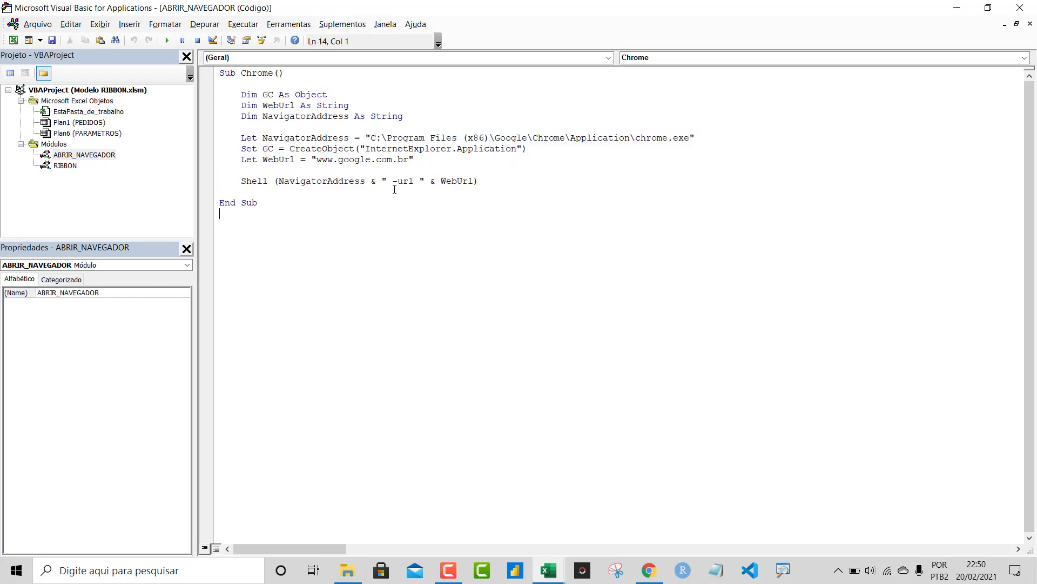
Step: Select the imageMso icon gallery page's address in the browser, then return to the VBA editor
left_click(649, 570)
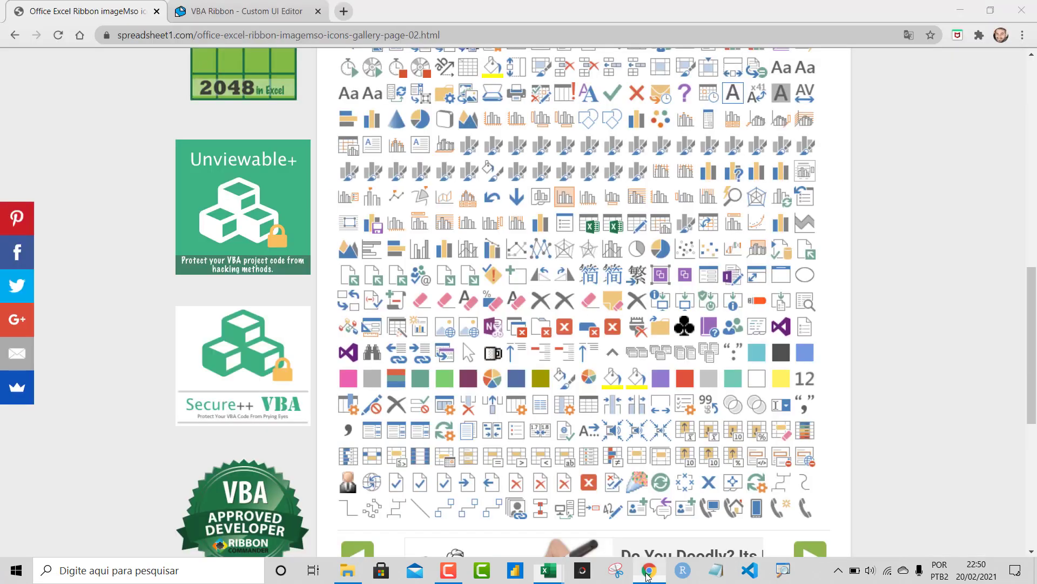
left_click(231, 5)
left_click(127, 5)
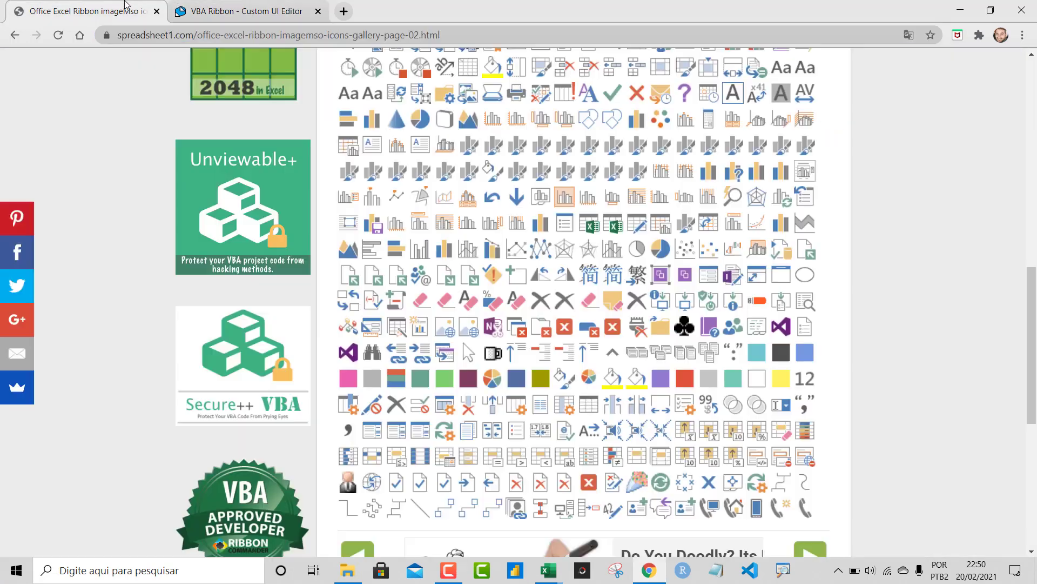
left_click(188, 37)
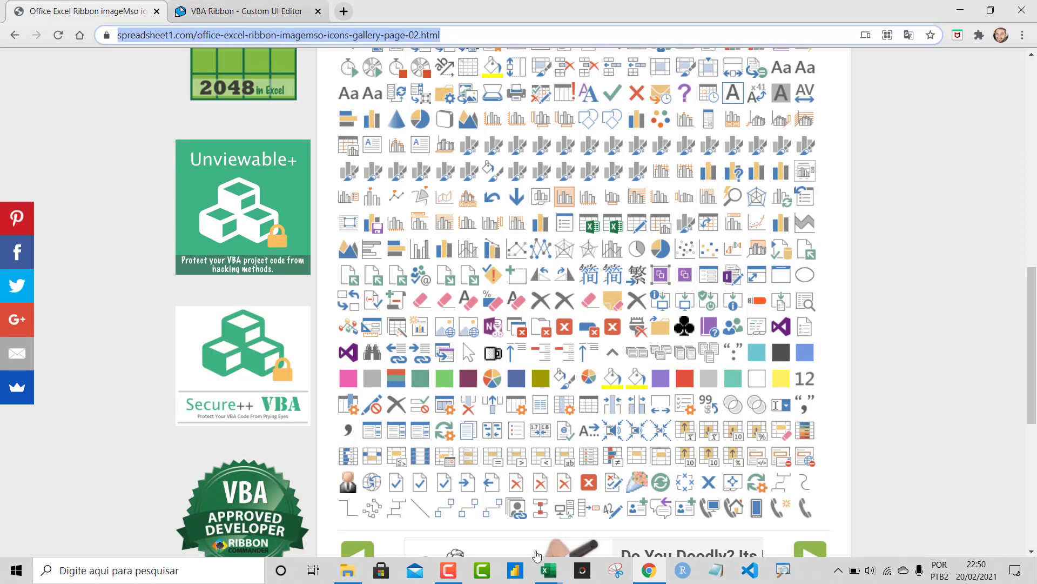
left_click(547, 572)
left_click(688, 493)
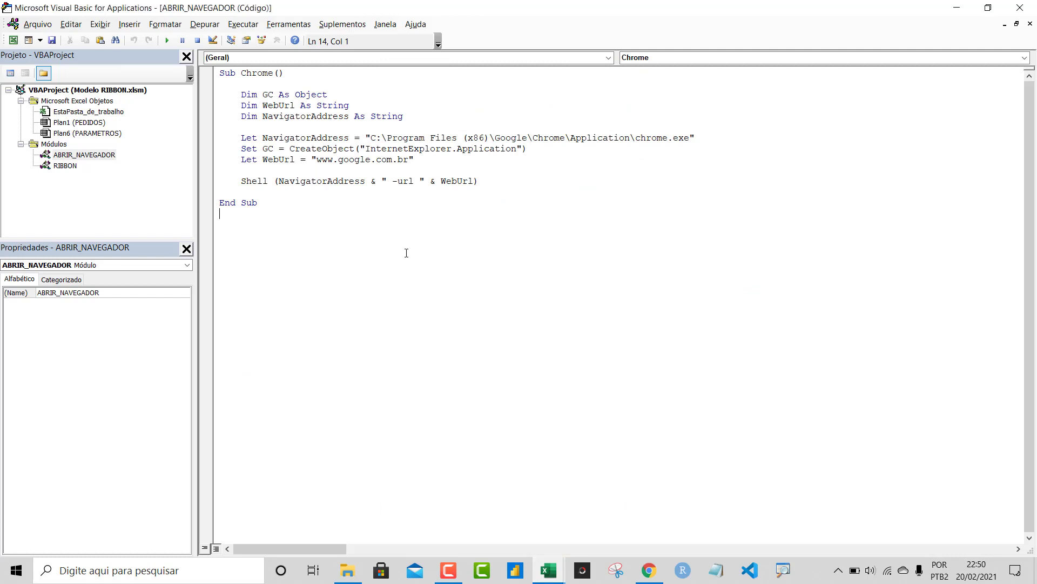
left_click_drag(317, 160, 411, 160)
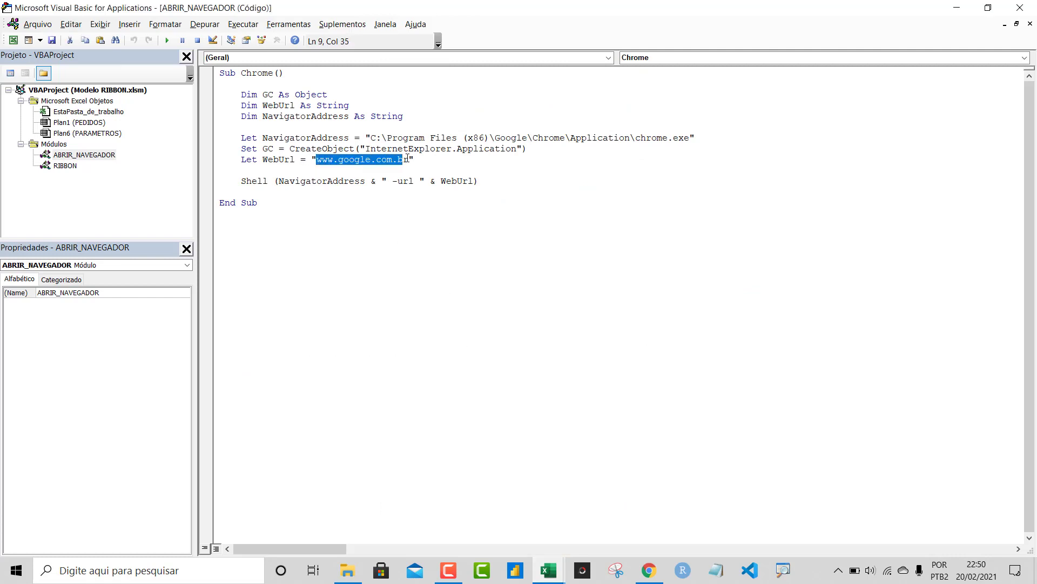
type("https://www.spreadsheet1.com/office-excel-ribbon-imagemso-icons-gallery-page-02.html")
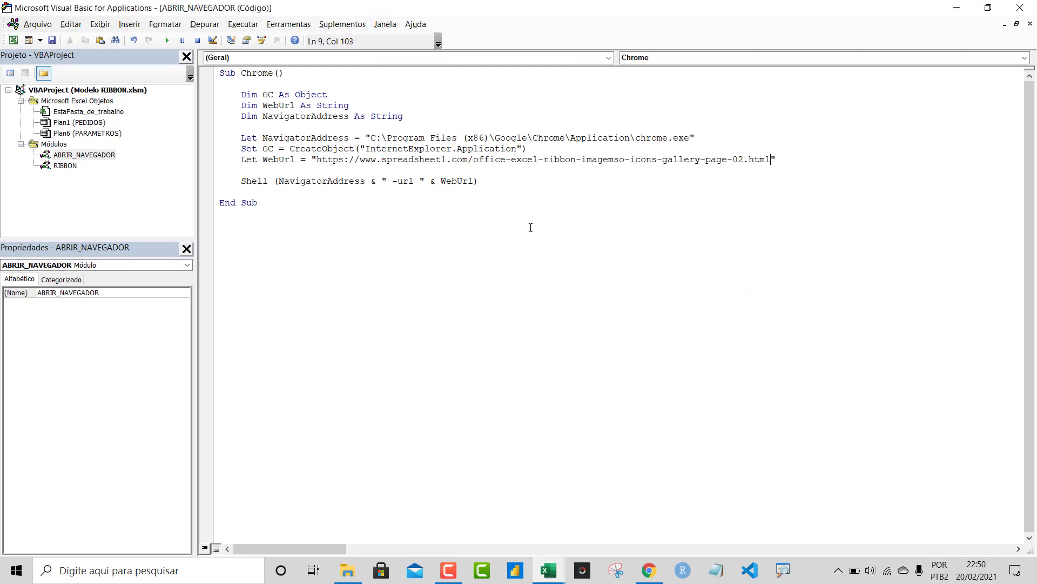
left_click(475, 394)
Step: Insert a new UserForm1 via Inserir > UserForm, close the Toolbox, and open the RIBBON module
right_click(57, 145)
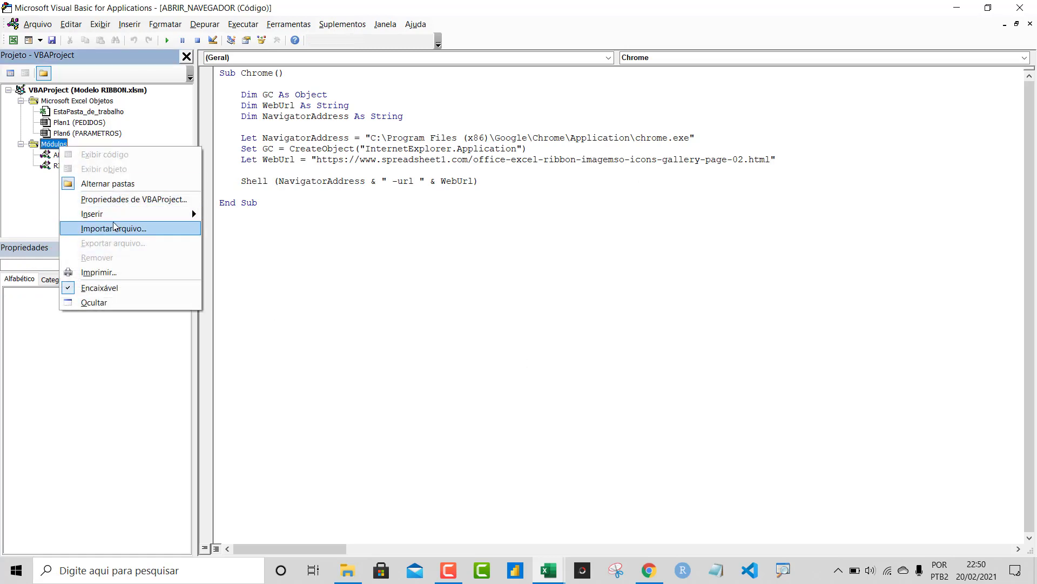
mouse_move(130, 214)
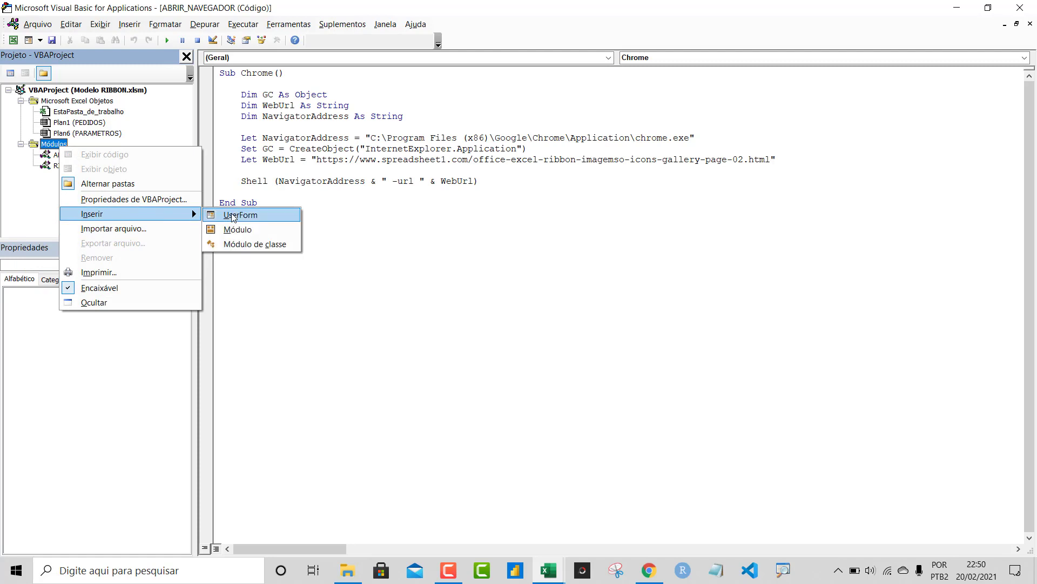
left_click(233, 216)
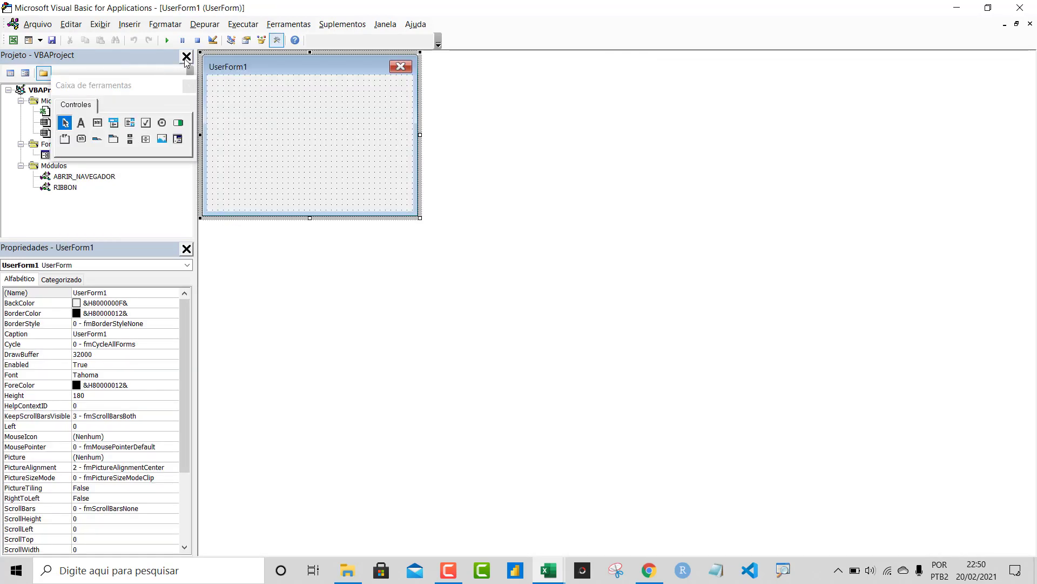
left_click(122, 296)
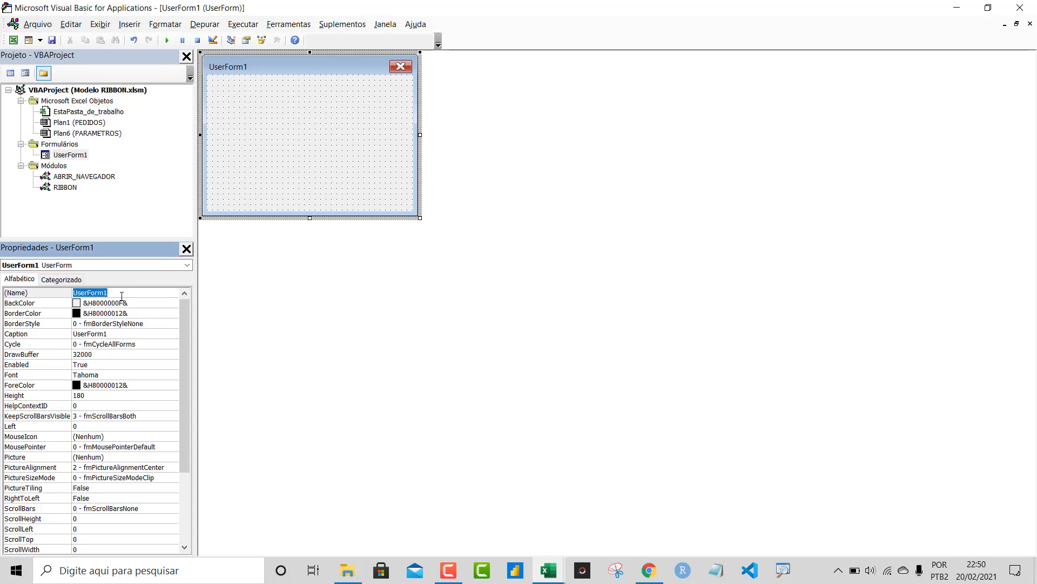
left_click(91, 227)
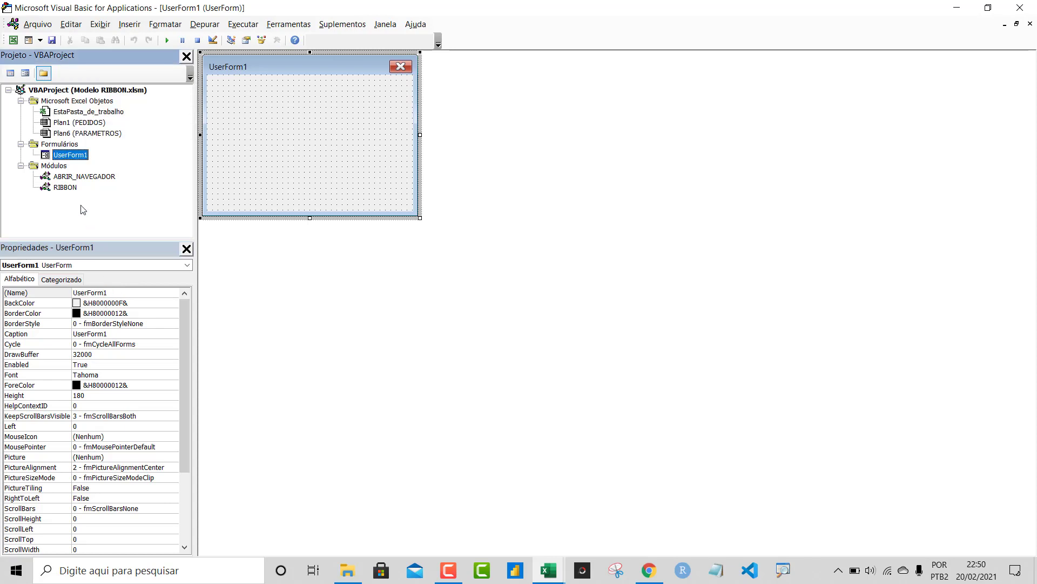
double_click(64, 187)
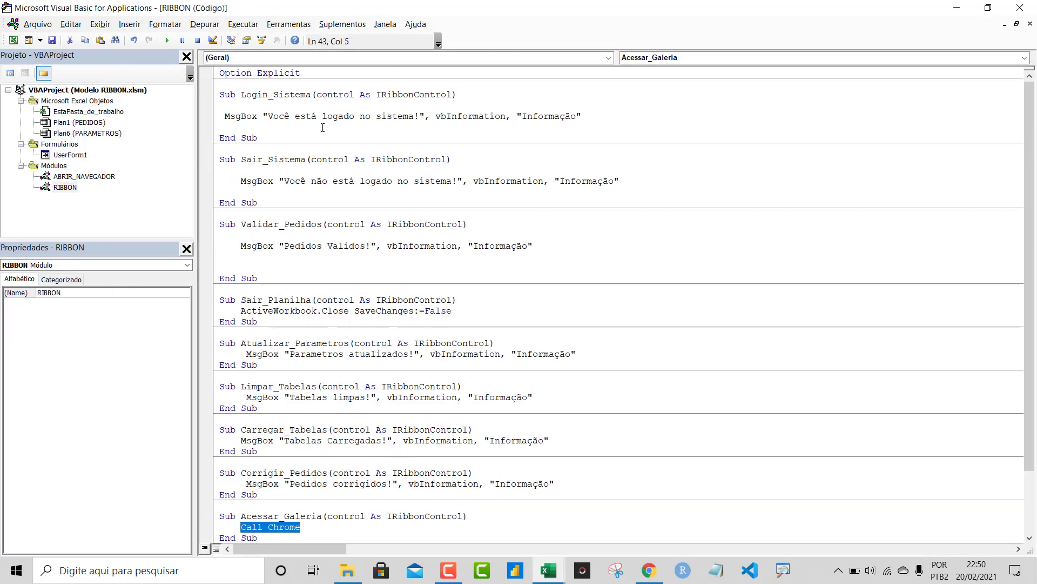
Step: Comment out Login_Sistema's MsgBox with an apostrophe and add a 'show UserForm1' line
left_click(222, 116)
type("'")
left_click(528, 136)
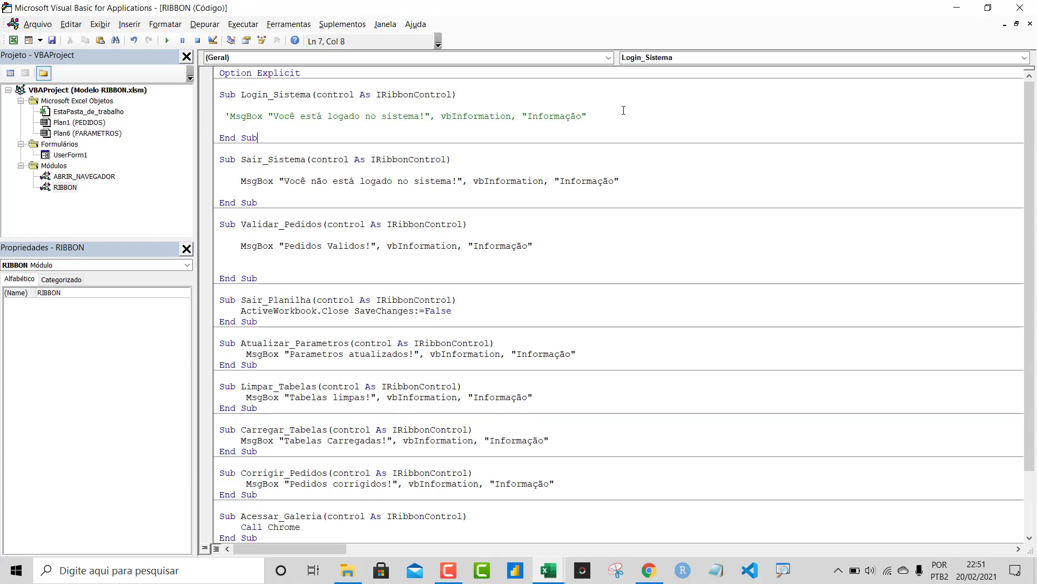
left_click(618, 118)
key("Return")
key("Return")
key("Return")
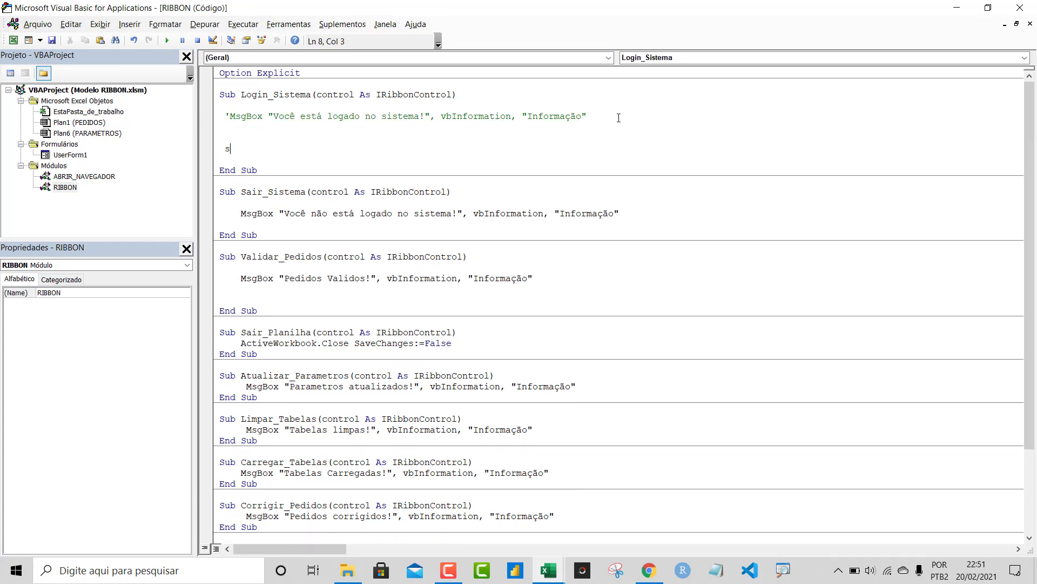
type("show UserForm1")
left_click(754, 267)
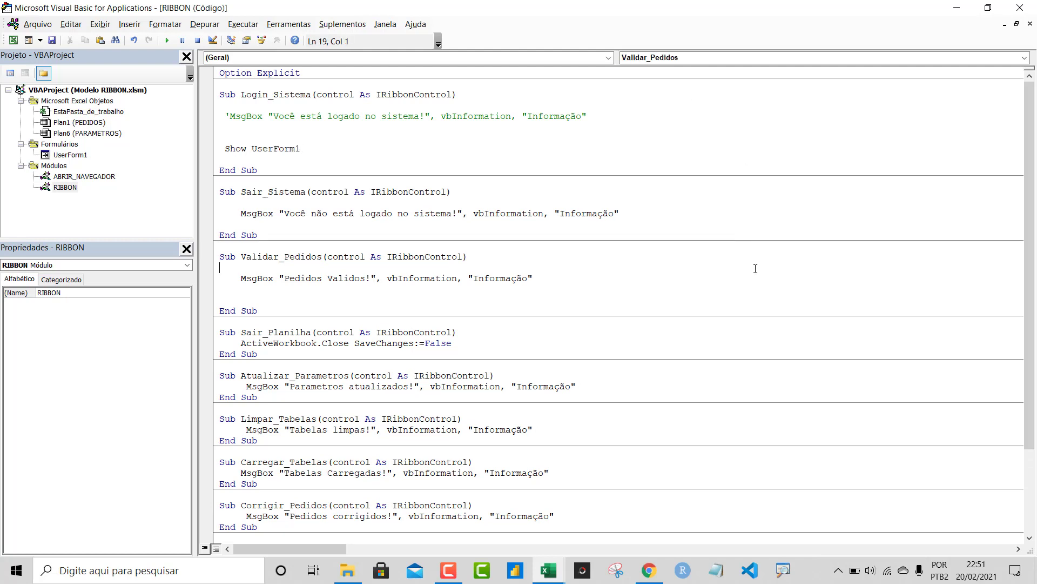
Step: Test the login button, then fix the compile error by rewriting the line as UserForm1.Show
left_click(1020, 8)
left_click(19, 68)
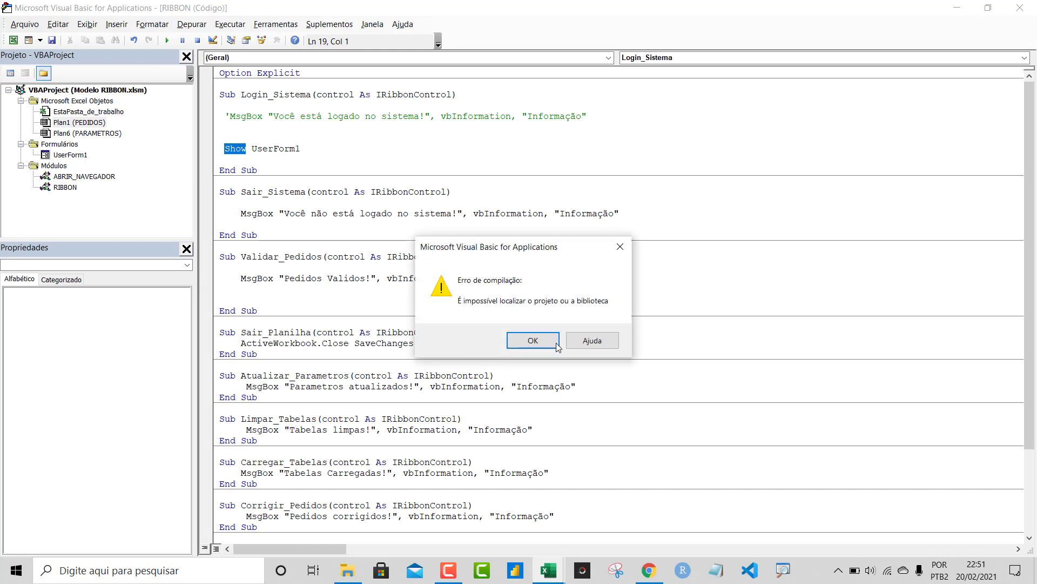
key("Return")
left_click(252, 151)
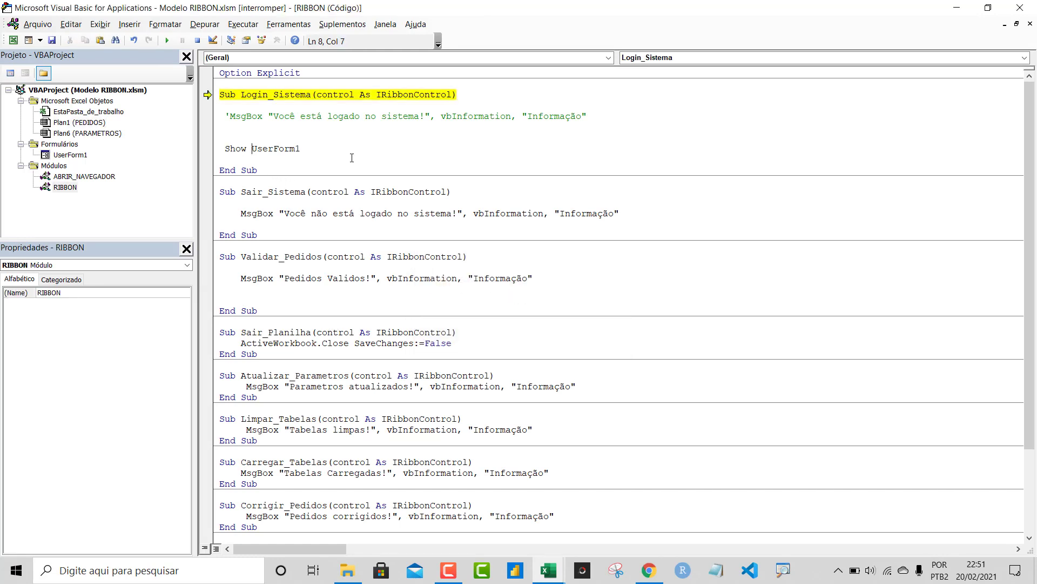
left_click(197, 41)
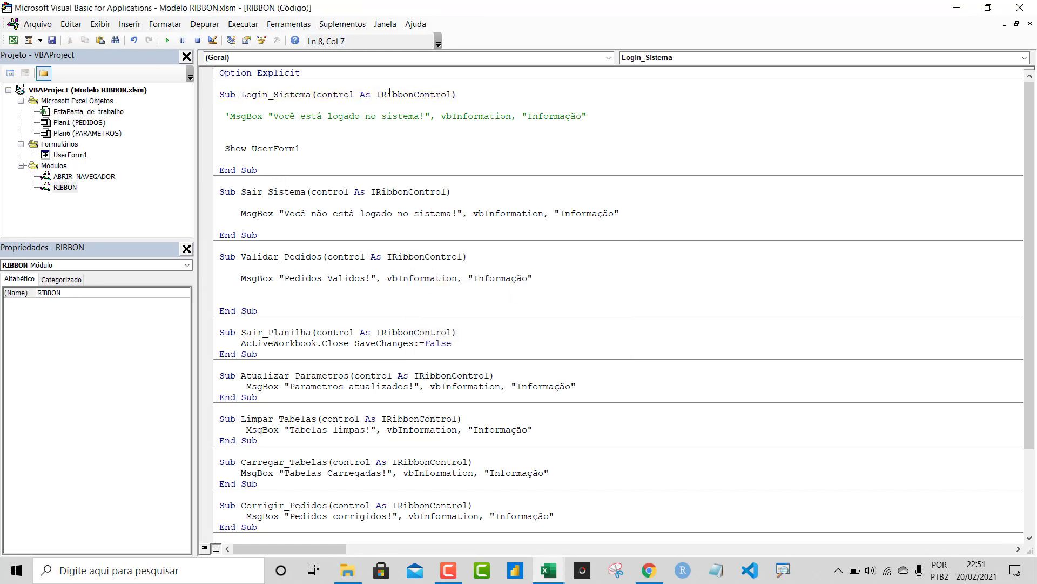
key("BackSpace")
type(".")
left_click(701, 228)
left_click_drag(300, 149, 227, 153)
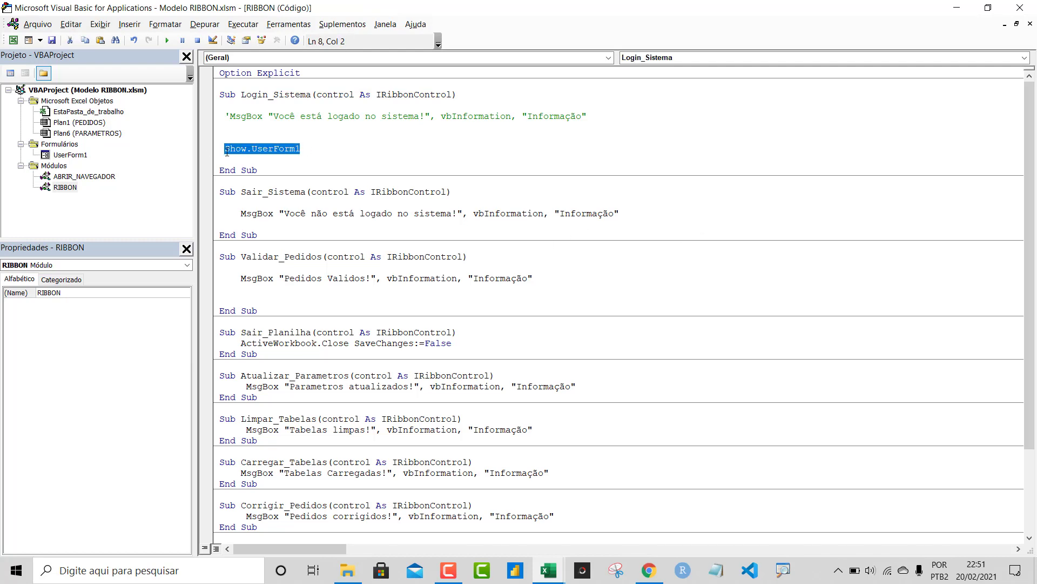
type("UserForm1.Sh")
key("Tab")
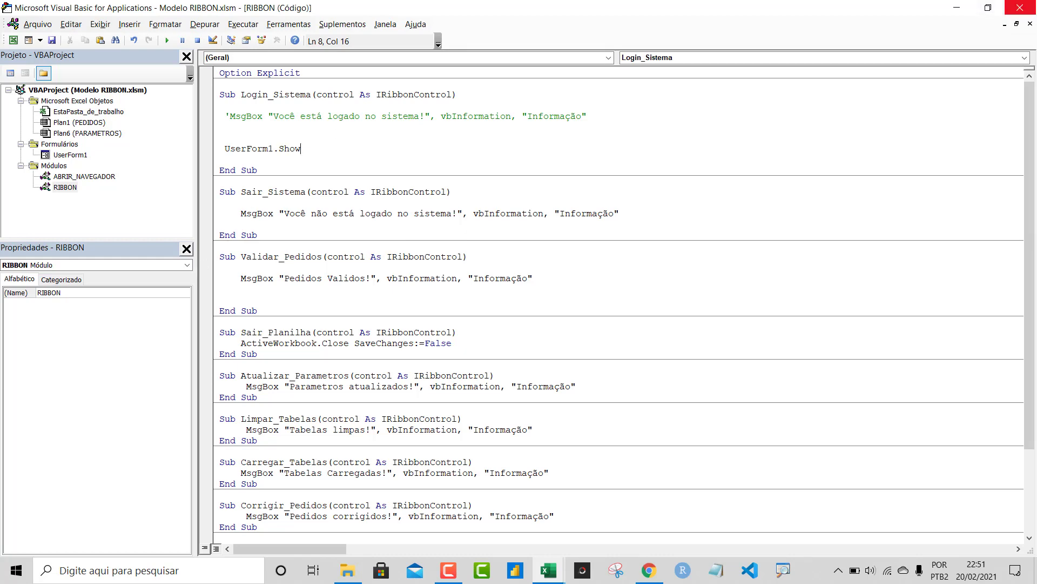
left_click(1020, 7)
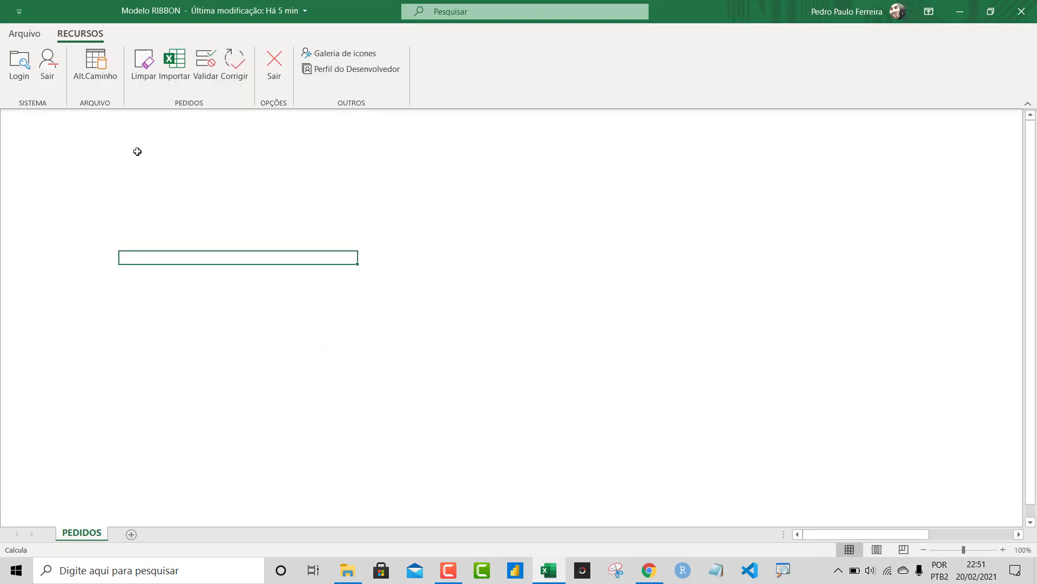
Step: Run Login from the RECURSOS tab, then move and close the UserForm1 that appears
left_click(9, 78)
mouse_move(521, 206)
left_mouse_down()
mouse_move(389, 179)
mouse_move(671, 144)
left_mouse_up()
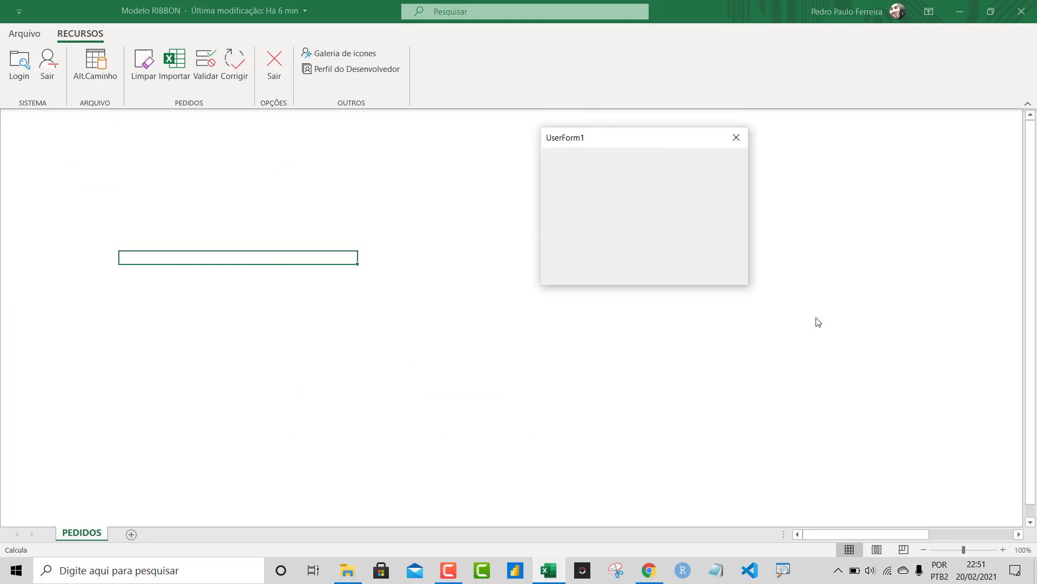
left_click(737, 137)
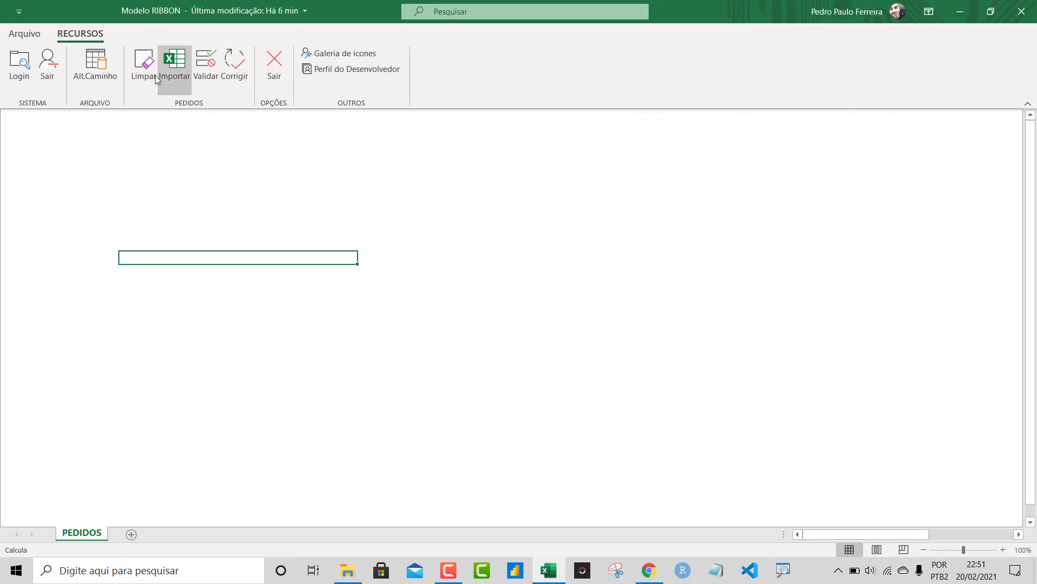
Step: Run Limpar and Importar, dismiss 'Tabelas limpas!' and 'Tabelas Carregadas!', then exit with Sair
left_click(174, 64)
left_click(537, 341)
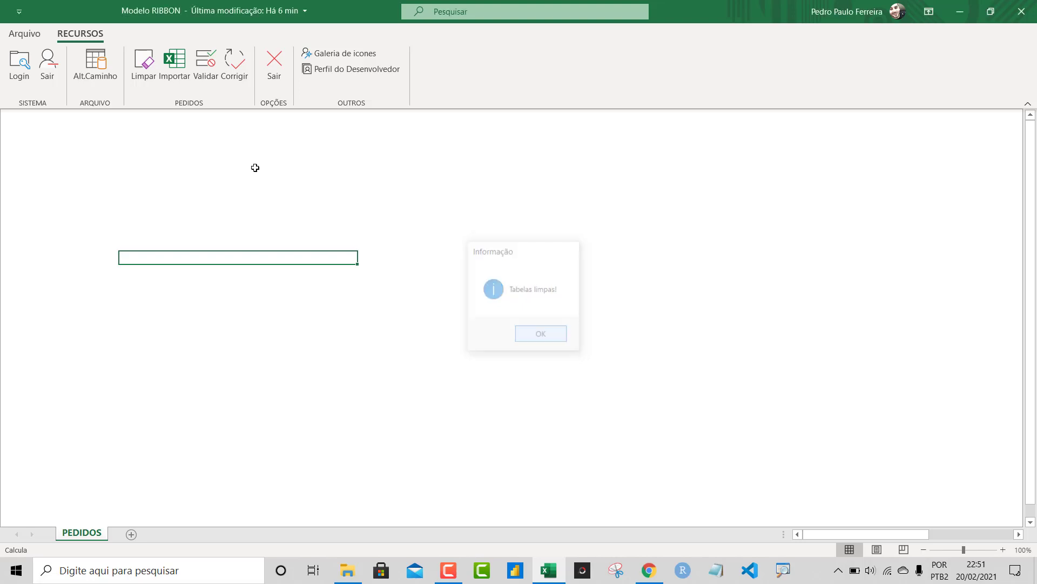
left_click(178, 80)
left_click(561, 346)
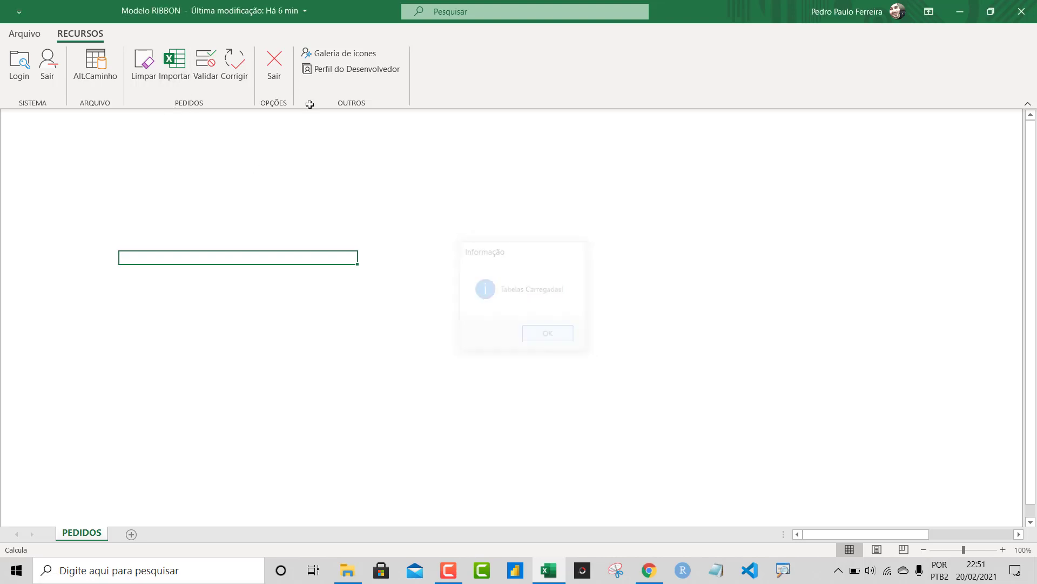
left_click(274, 68)
scroll(543, 540, "down", 3)
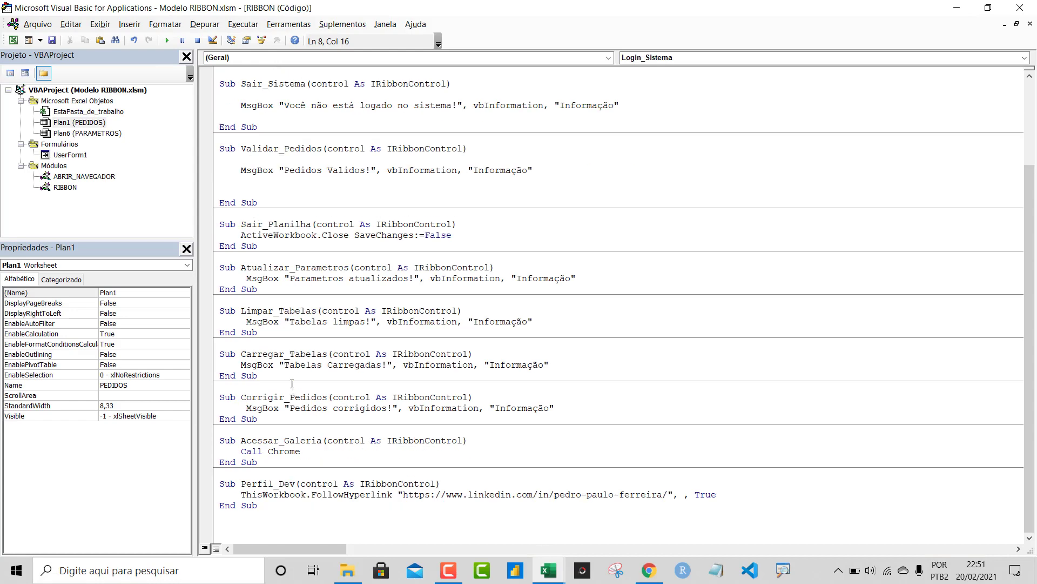
left_click_drag(236, 239, 469, 231)
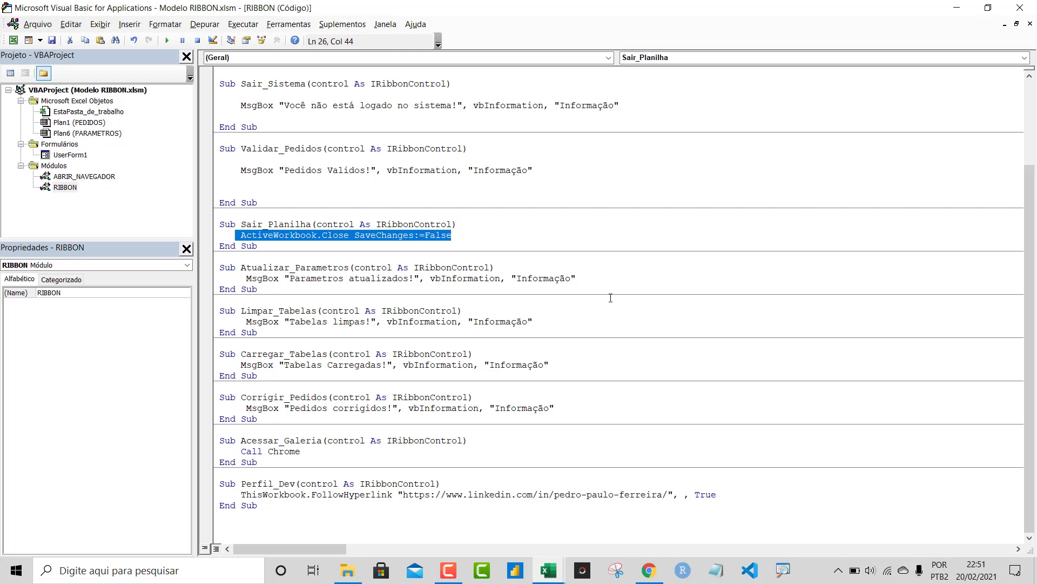
left_click(511, 235)
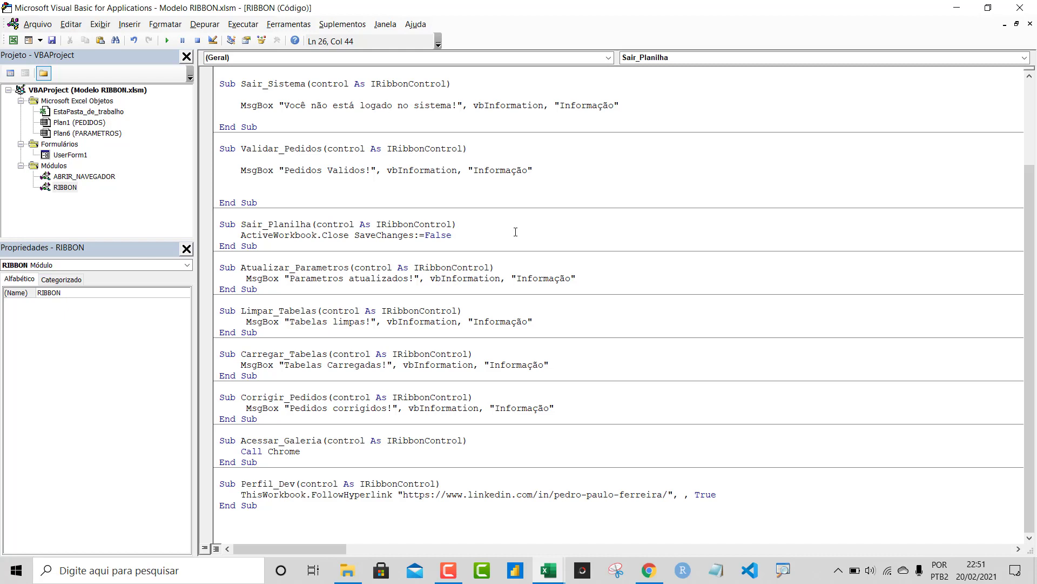
scroll(455, 276, "up", 4)
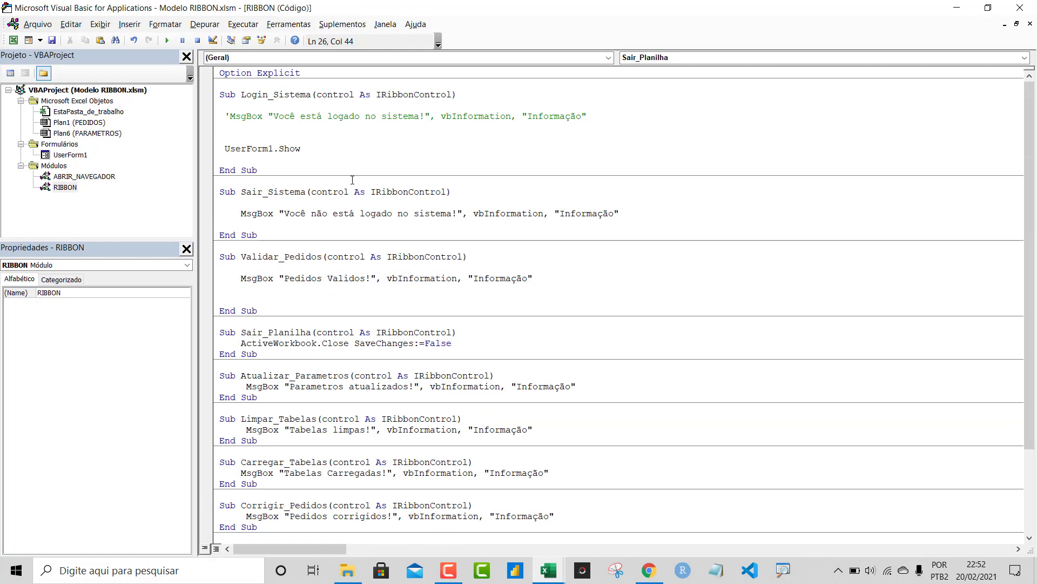
left_click(303, 153)
left_click(220, 155, "shift")
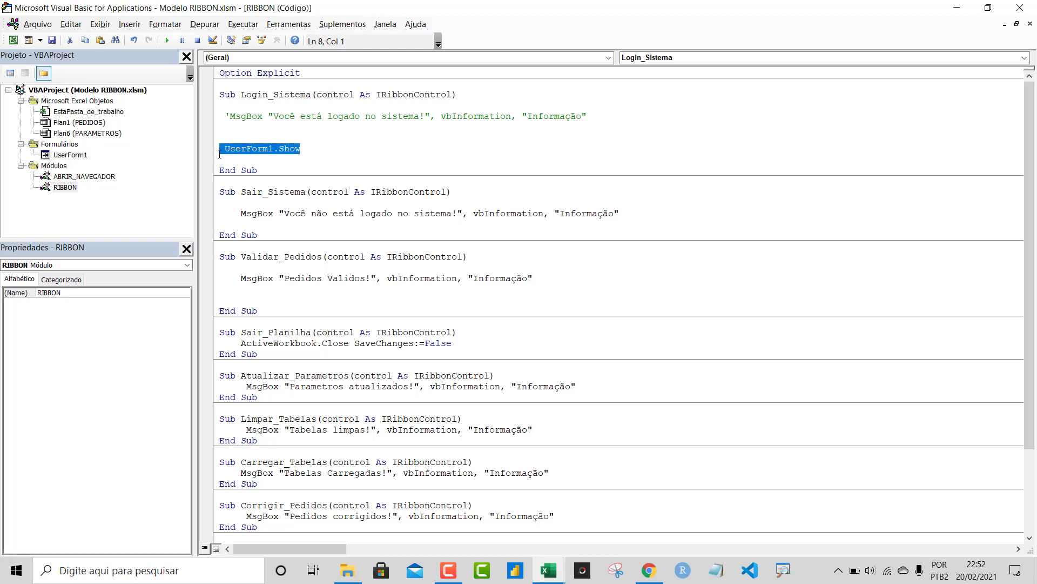
Step: Delete the UserForm1.Show line and remove UserForm1 from the project without exporting it
key("Delete")
key("Delete")
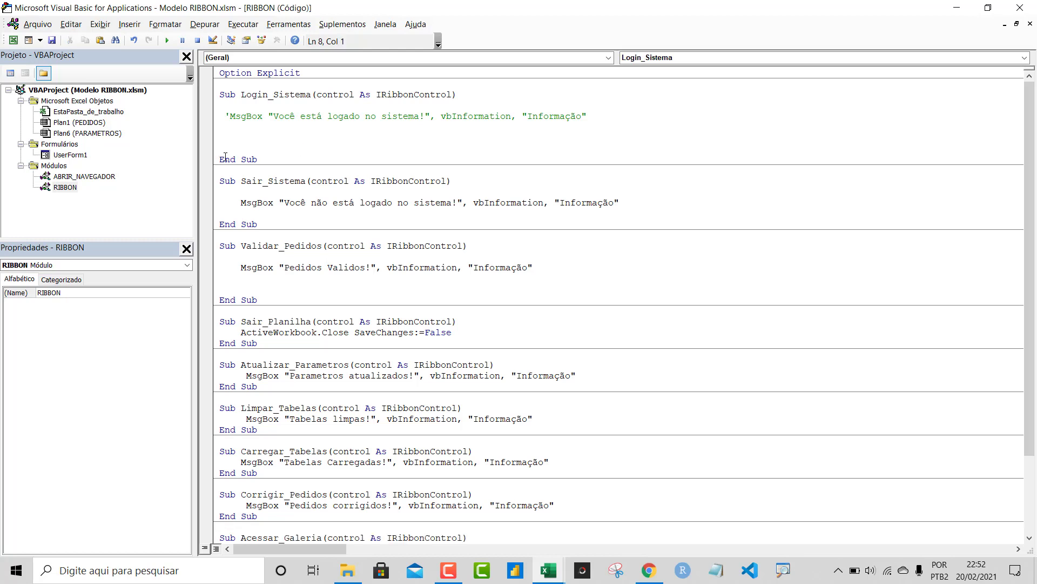
right_click(66, 157)
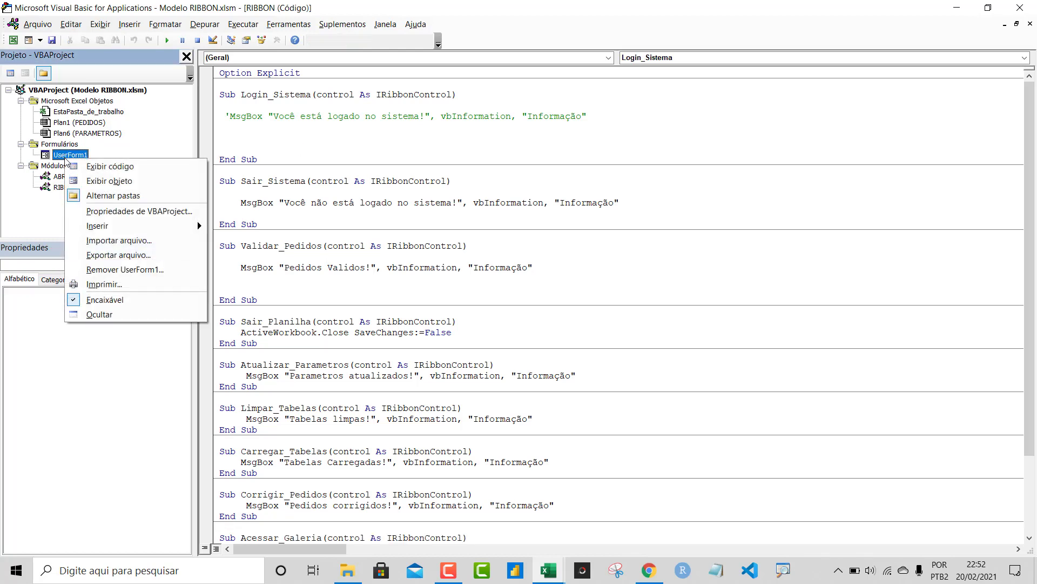
left_click(114, 269)
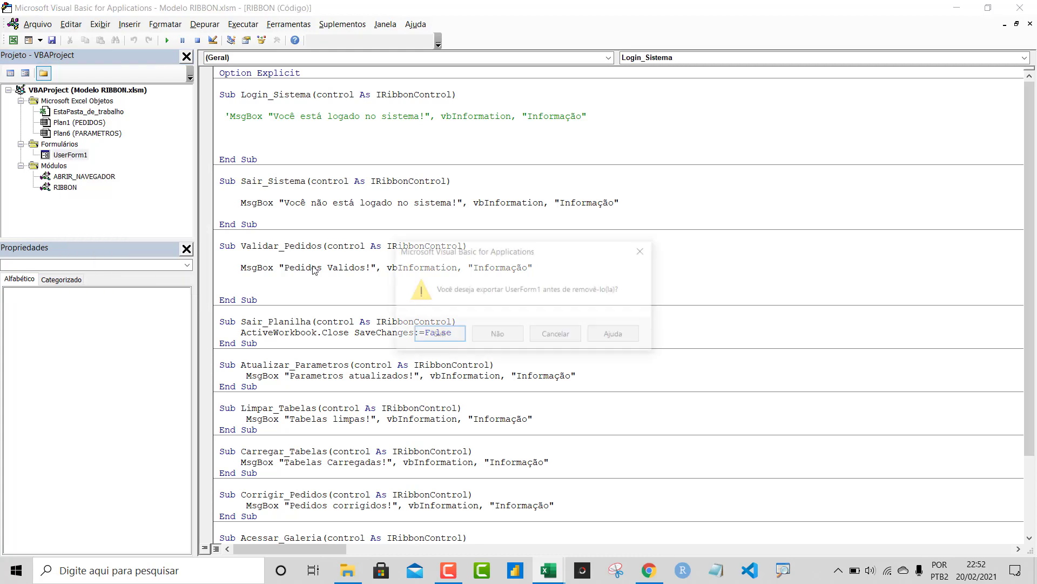
left_click(500, 334)
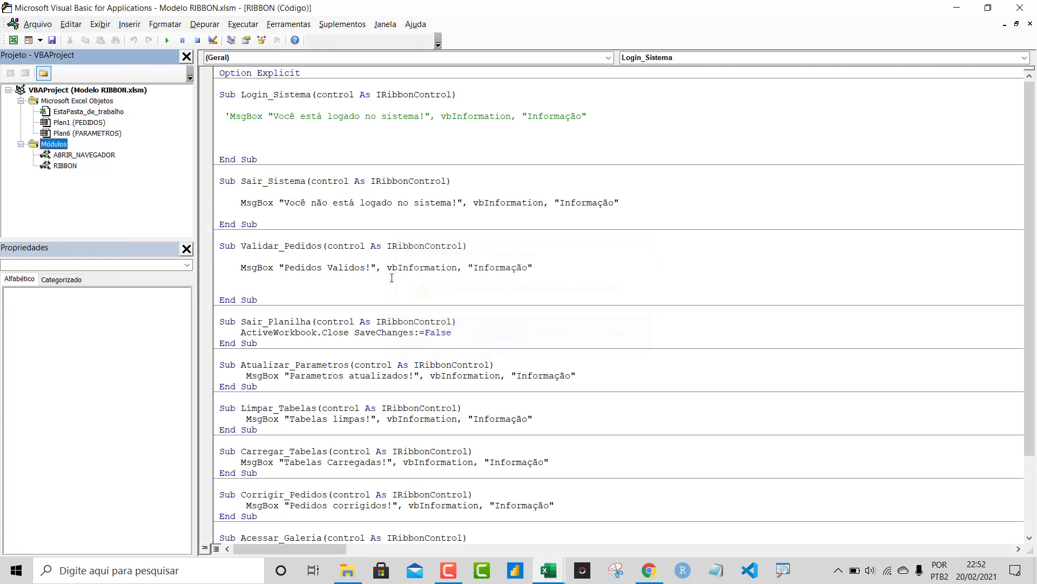
Step: Uncomment the Login_Sistema MsgBox and tidy its blank line and End Sub indentation
left_click(230, 116)
key("BackSpace")
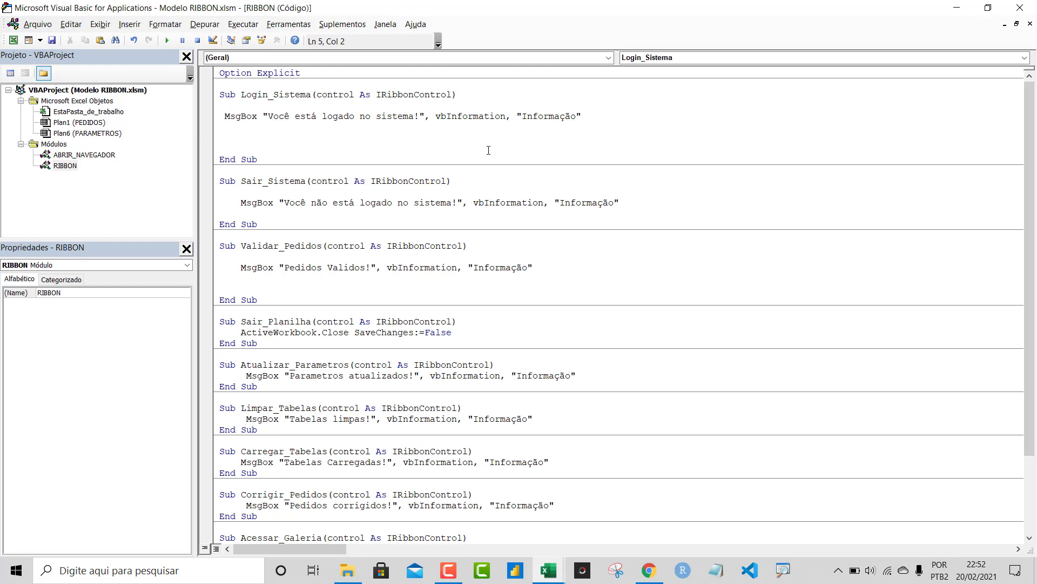
left_click(710, 229)
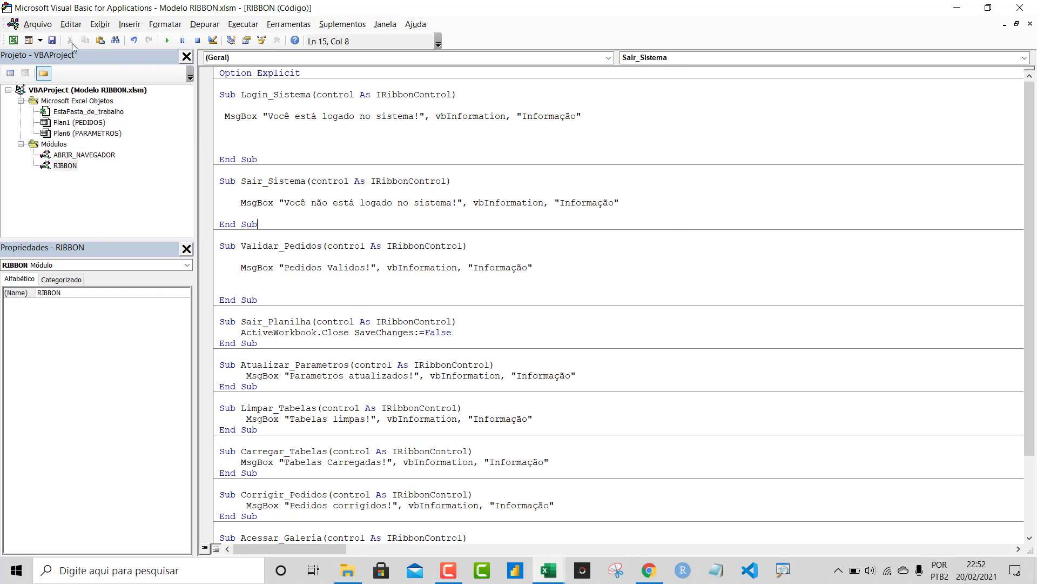
left_click(225, 148)
key("Delete")
left_click(393, 170)
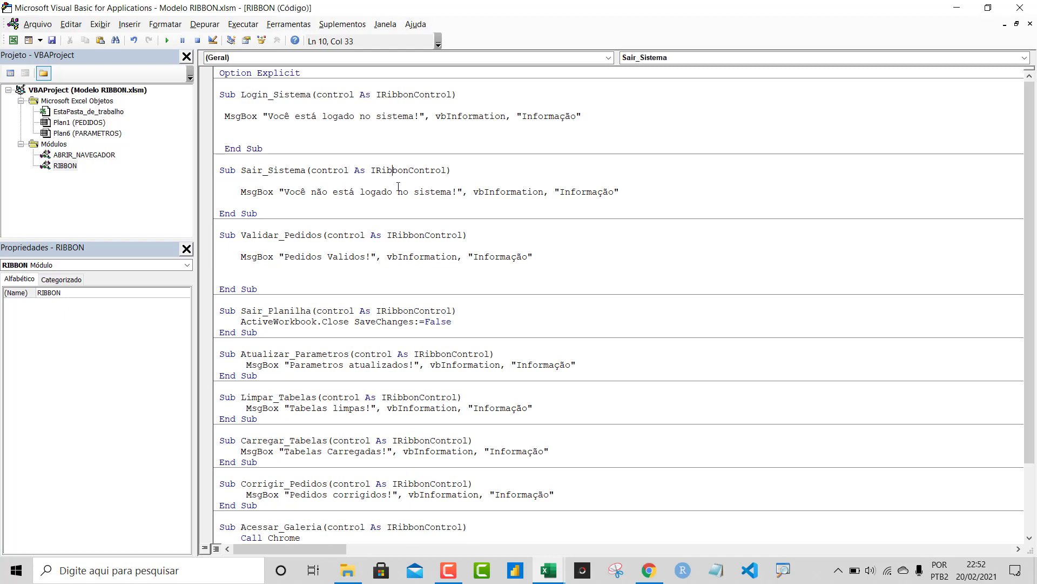
left_click(224, 148)
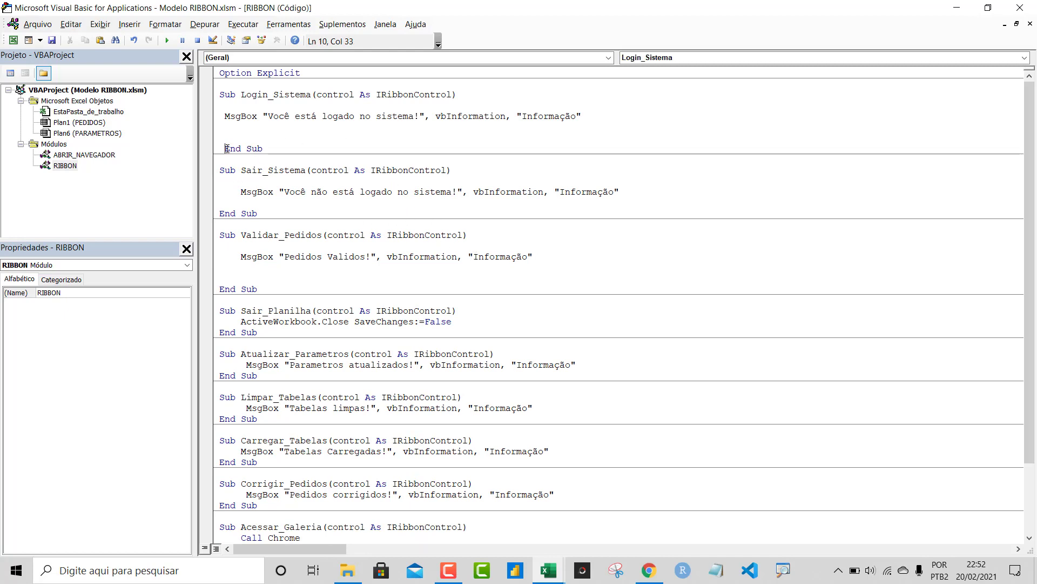
key("BackSpace")
left_click(769, 257)
scroll(566, 455, "down", 3)
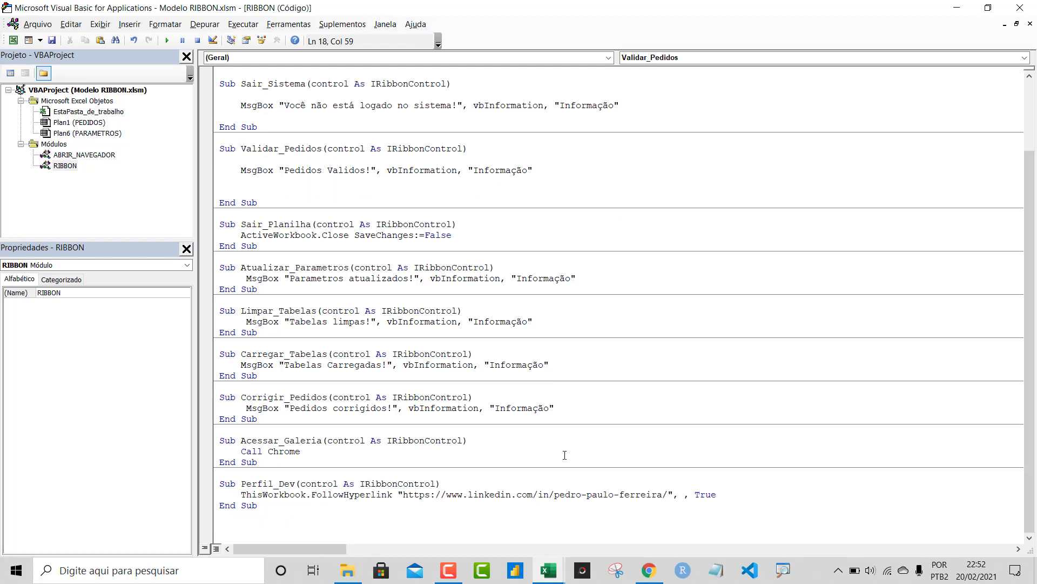
Step: Close the VBA editor to return to Excel and select a few cell blocks on the PEDIDOS sheet
left_click(1020, 7)
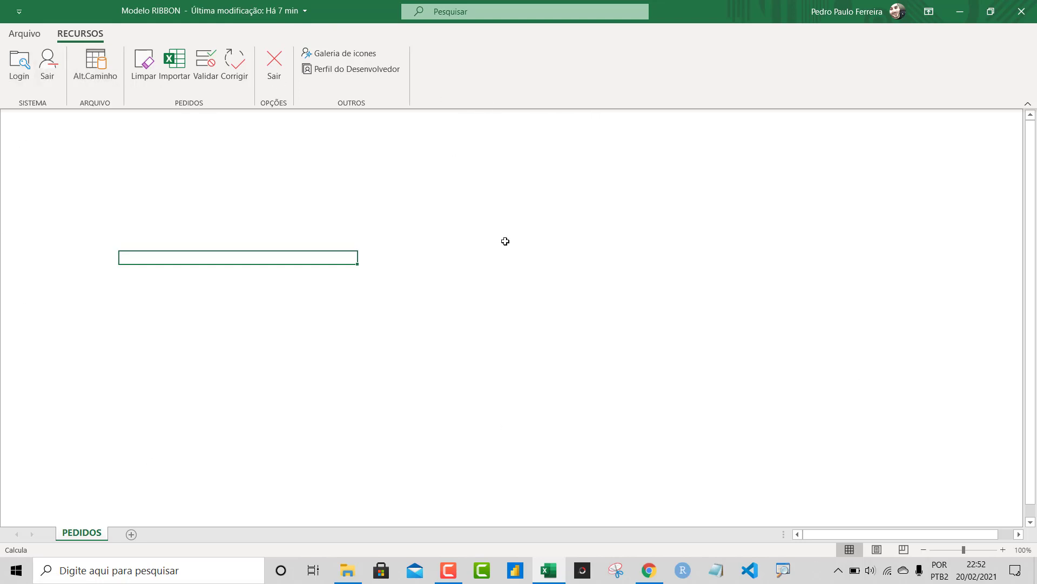
left_click_drag(8, 124, 219, 181)
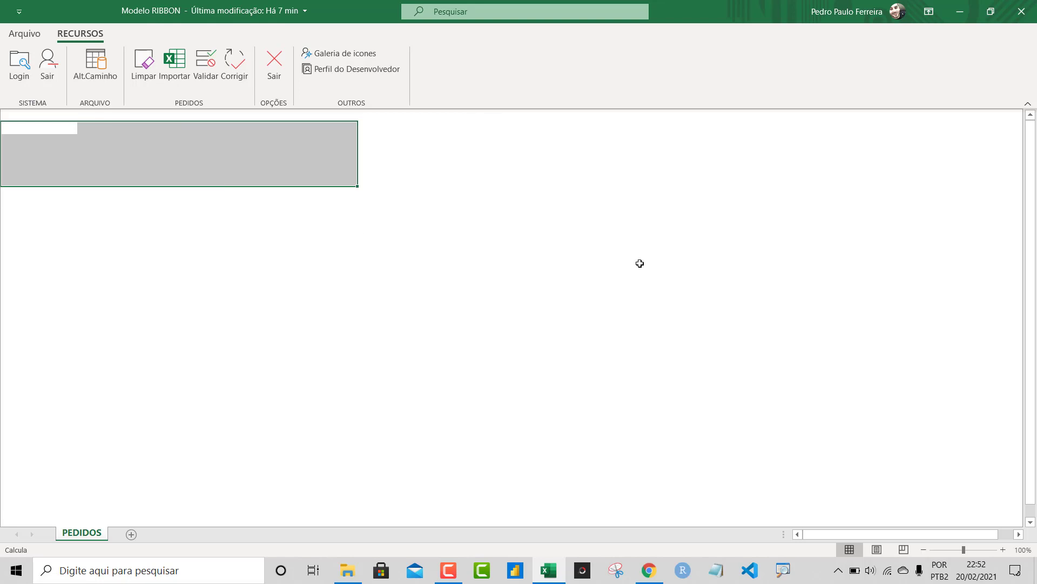
left_click_drag(596, 180, 811, 208)
left_click_drag(903, 130, 1008, 181)
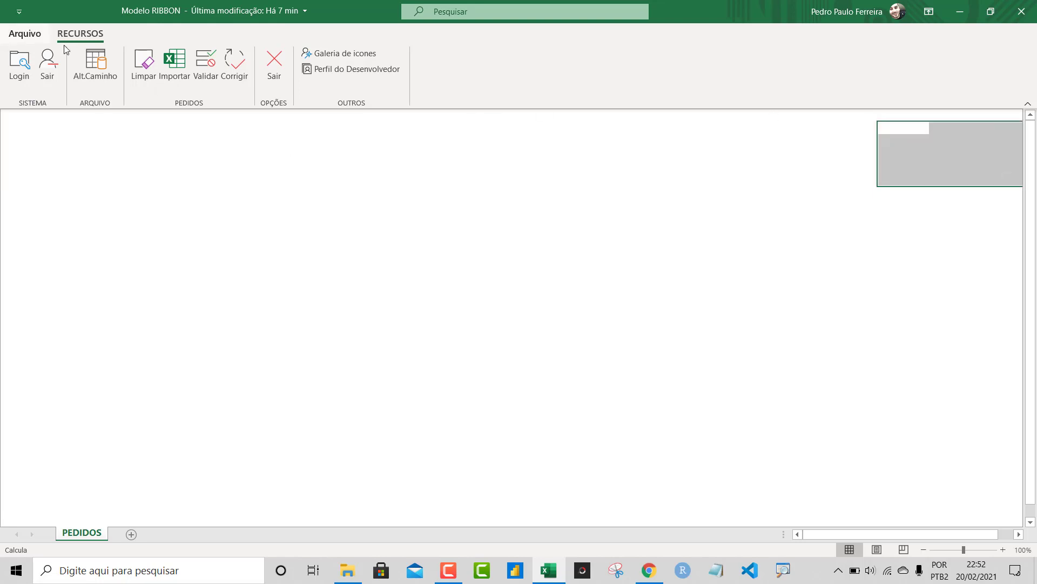
left_click(452, 261)
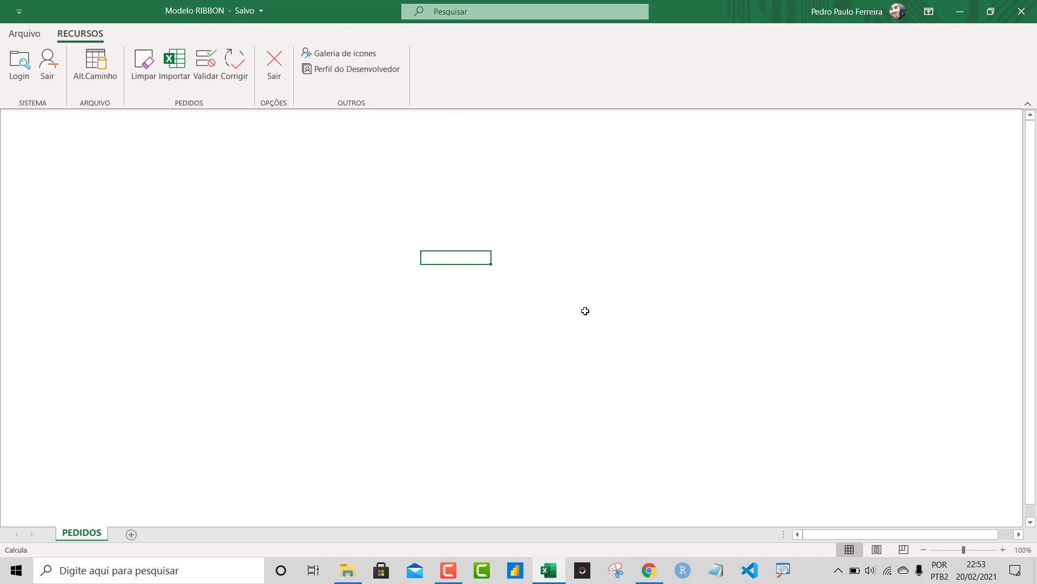
Step: Run Galeria de icones and view the spreadsheet1.com imageMso icons gallery in a new Chrome tab
left_click(339, 54)
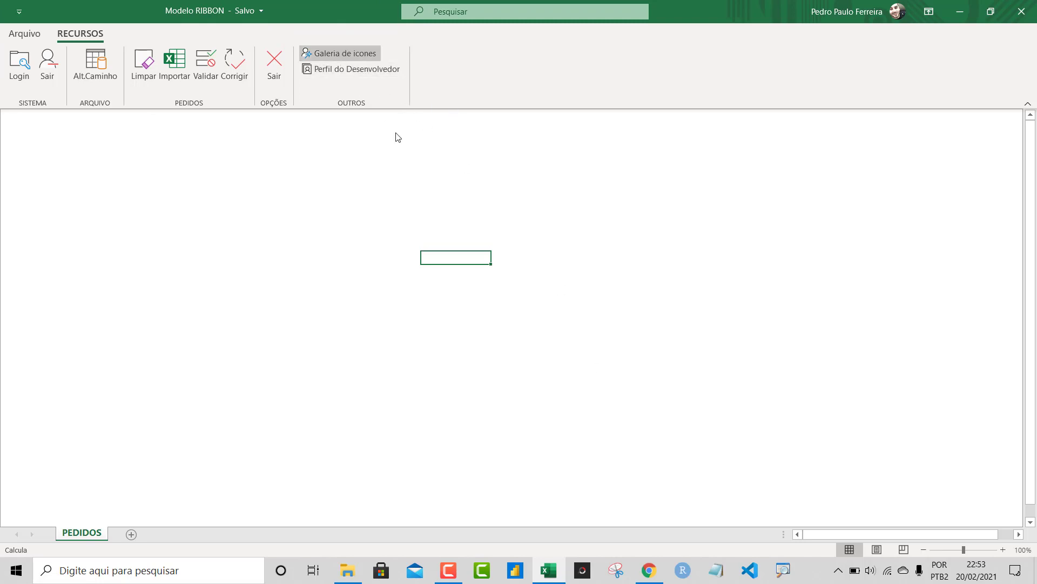
mouse_move(649, 569)
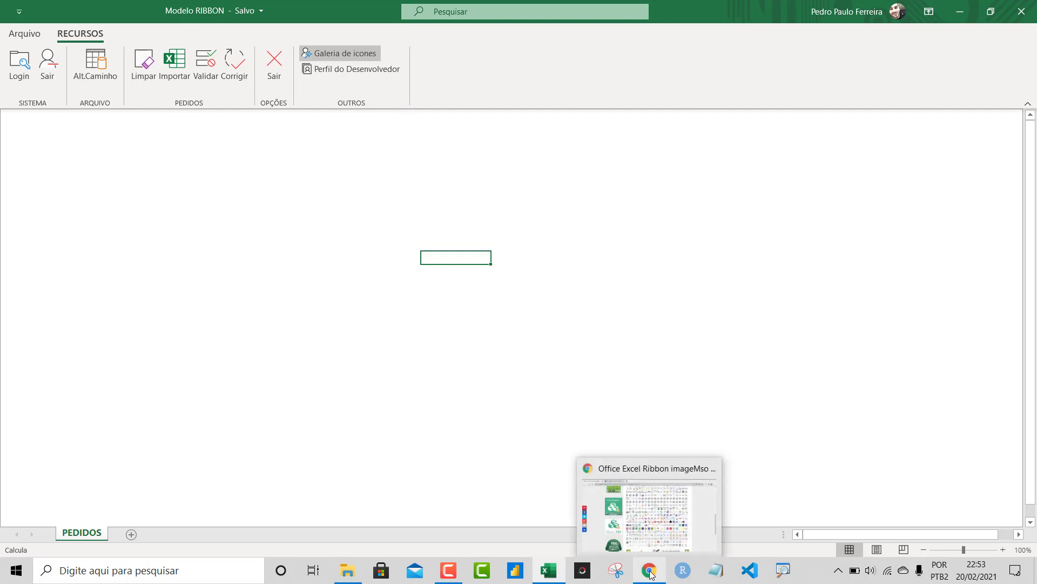
left_click(649, 502)
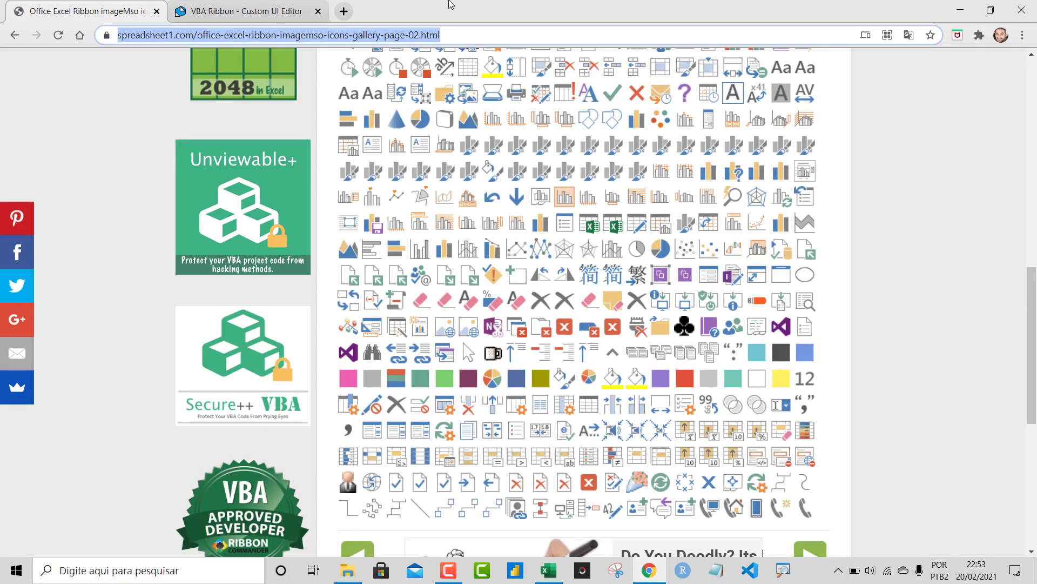
left_click(903, 215)
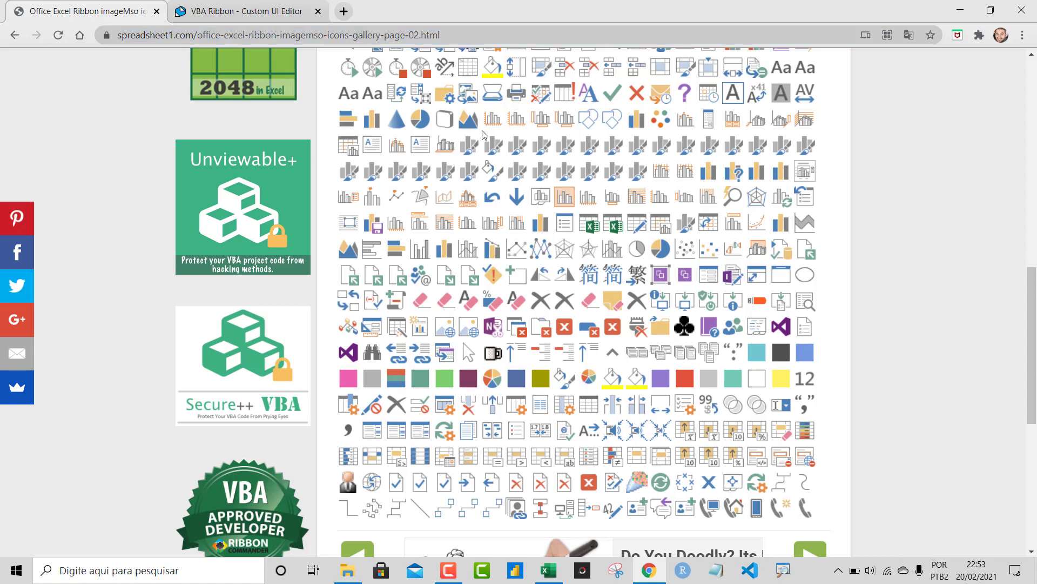
left_click(552, 323)
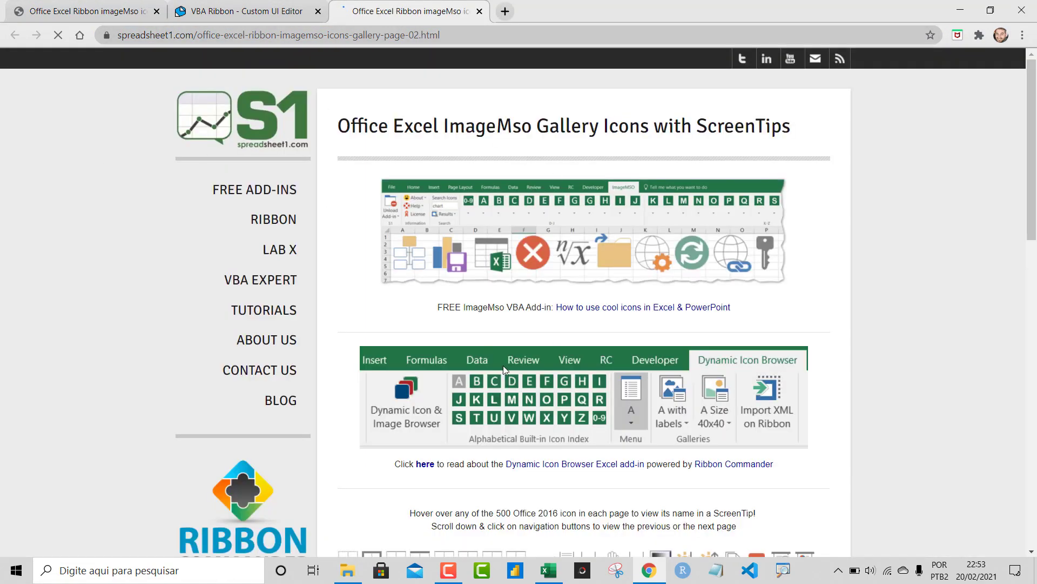
scroll(1036, 215, "down", 3)
scroll(1036, 215, "down", 10)
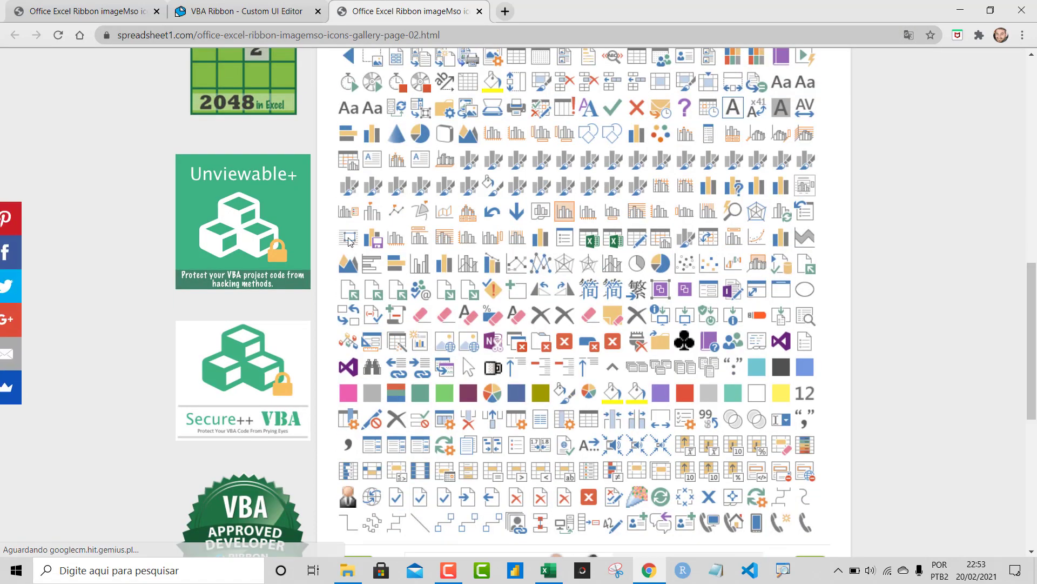
scroll(823, 329, "down", 5)
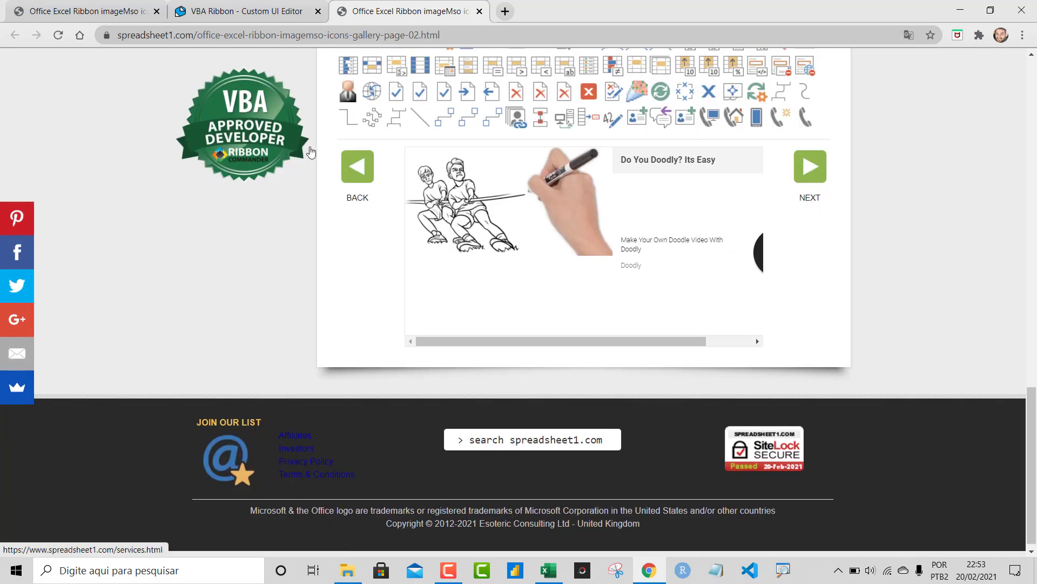
scroll(946, 416, "up", 6)
scroll(947, 416, "up", 4)
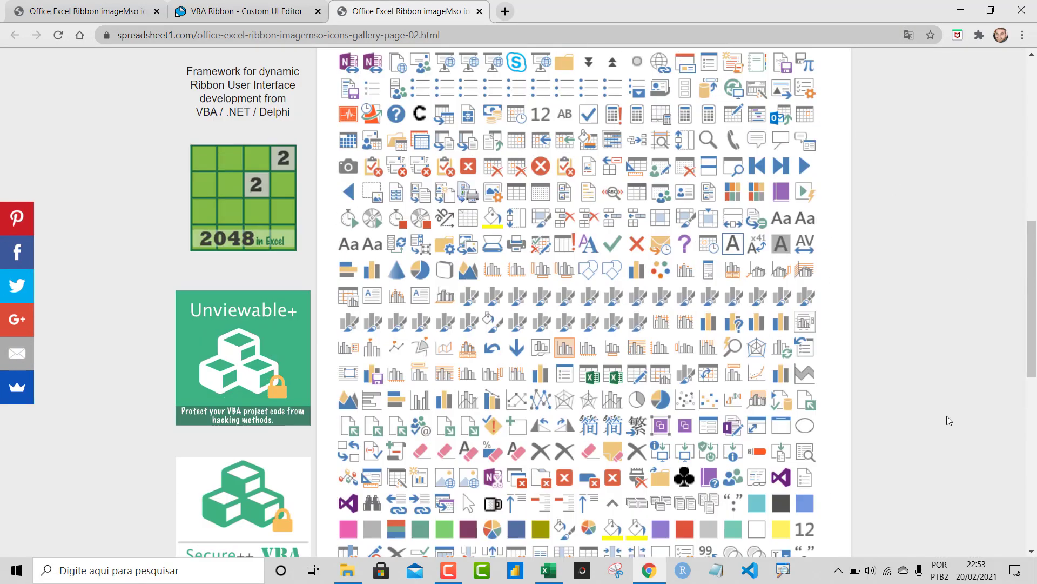
scroll(945, 416, "up", 4)
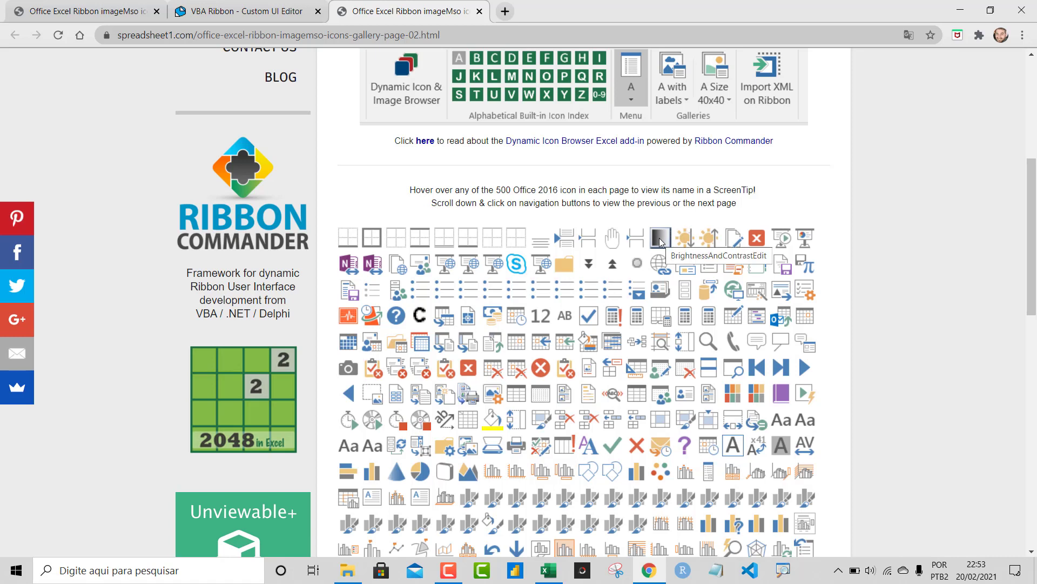
Step: Switch to the VBA Ribbon - Custom UI Editor tab, then minimise Chrome to reveal the workbook
left_click(246, 11)
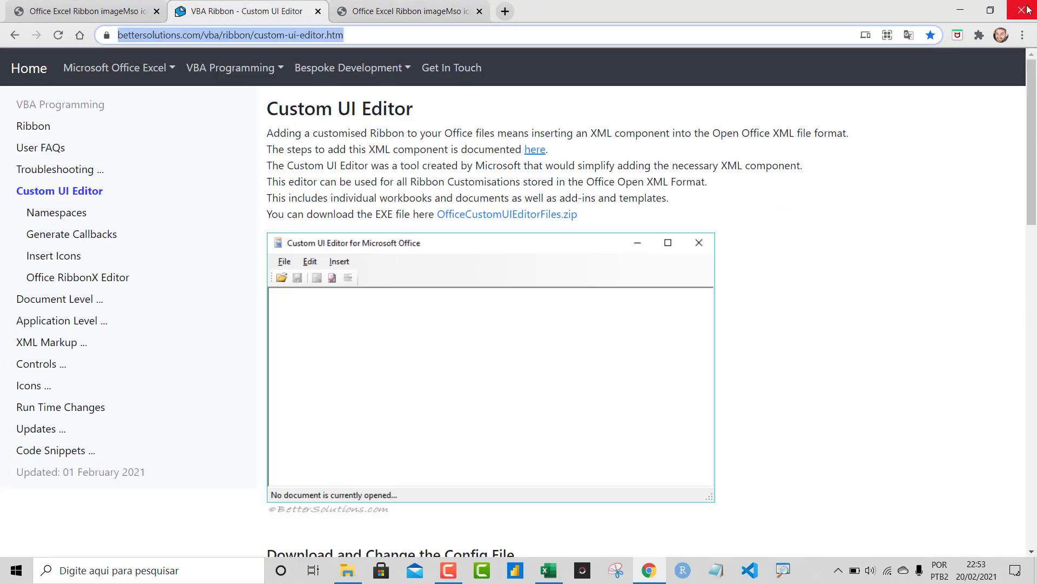
left_click(959, 11)
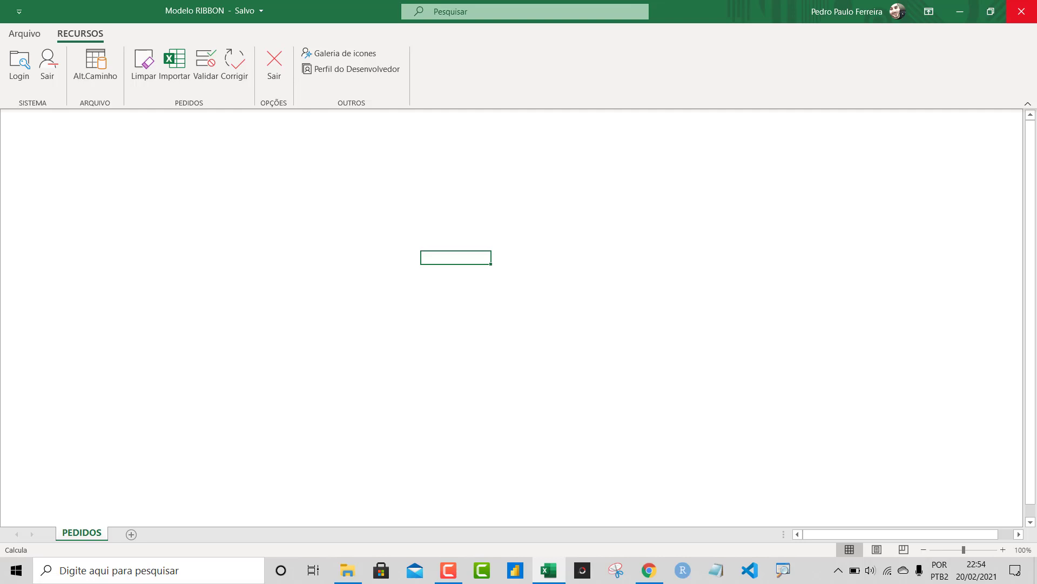
Step: Close Excel, select the Ribbon_Modelo file in Vídeo 38, then go up to the YOUTUBE folder
left_click(1022, 11)
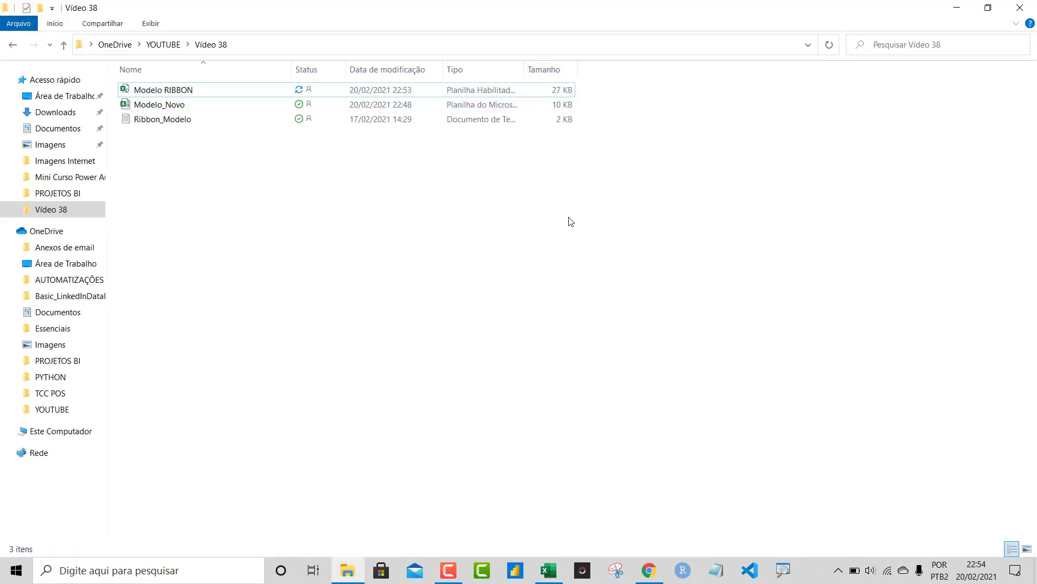
left_click_drag(600, 217, 276, 107)
mouse_move(319, 239)
left_mouse_down()
mouse_move(168, 100)
mouse_move(162, 43)
left_mouse_up()
left_click(164, 44)
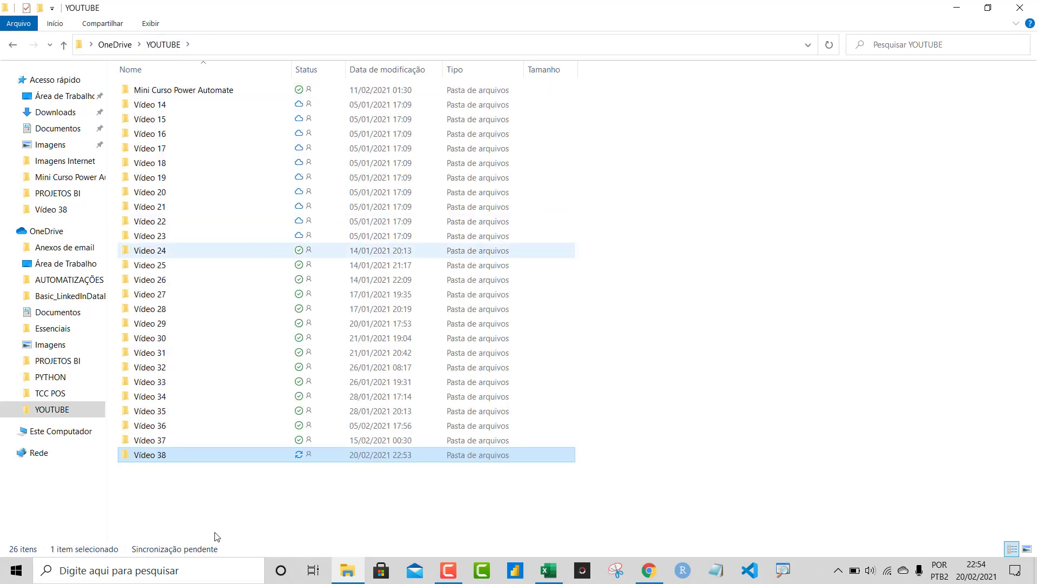
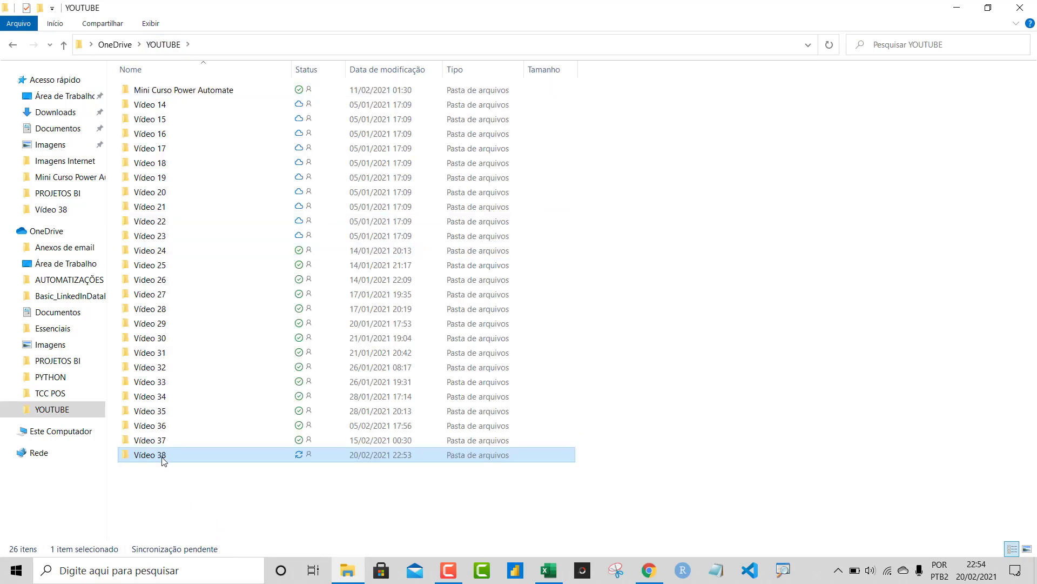
Step: Open the Vídeo 38 folder under YOUTUBE, then select and deselect the Modelo_Novo spreadsheet
double_click(157, 455)
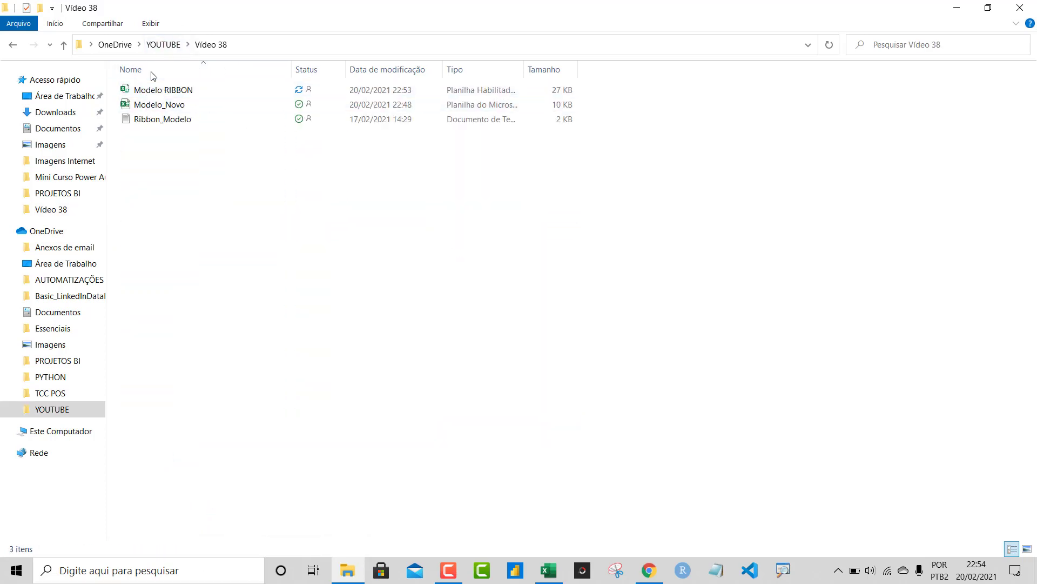
left_click(181, 107)
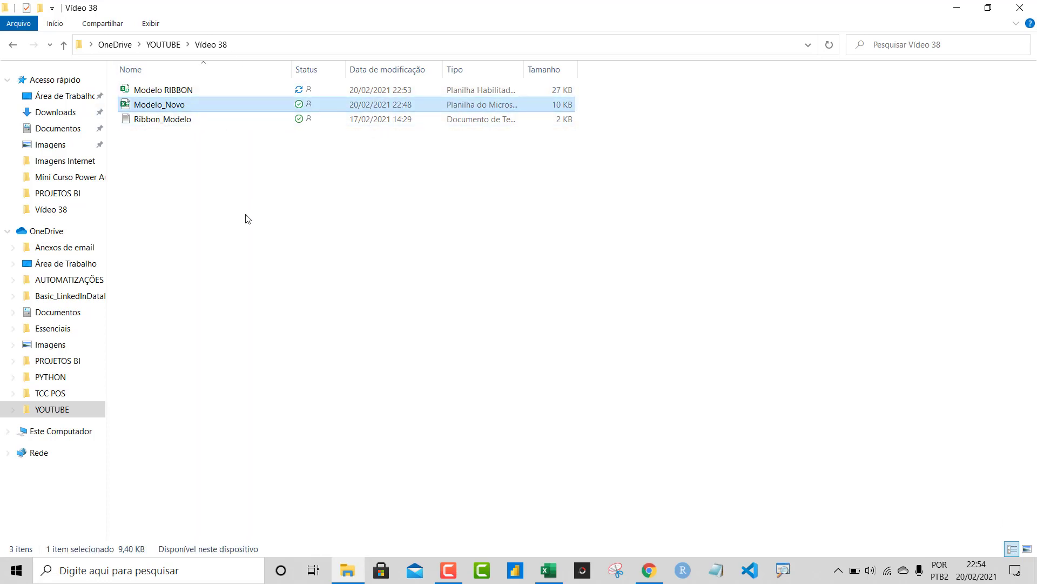
left_click(374, 283)
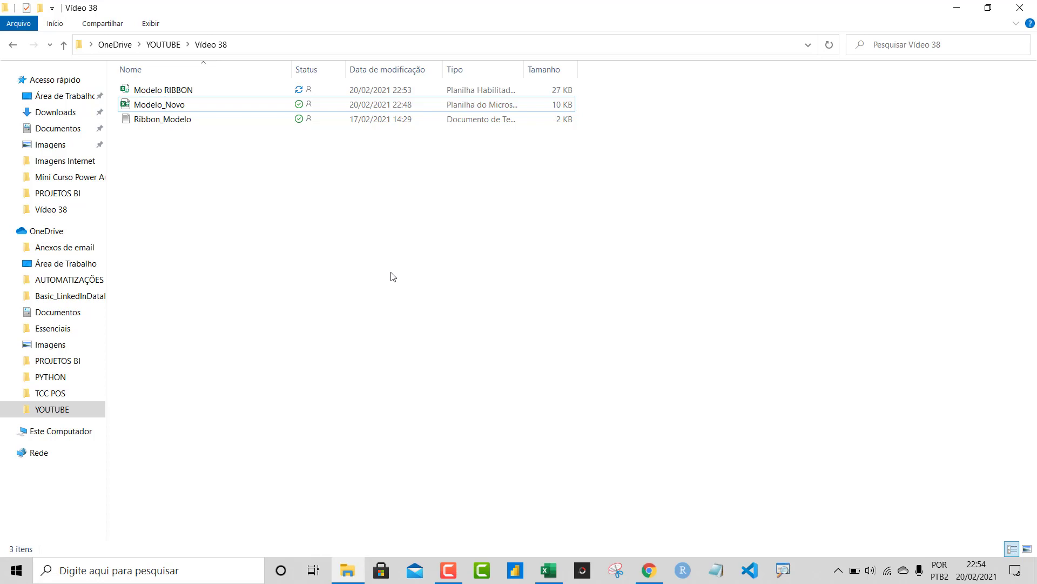